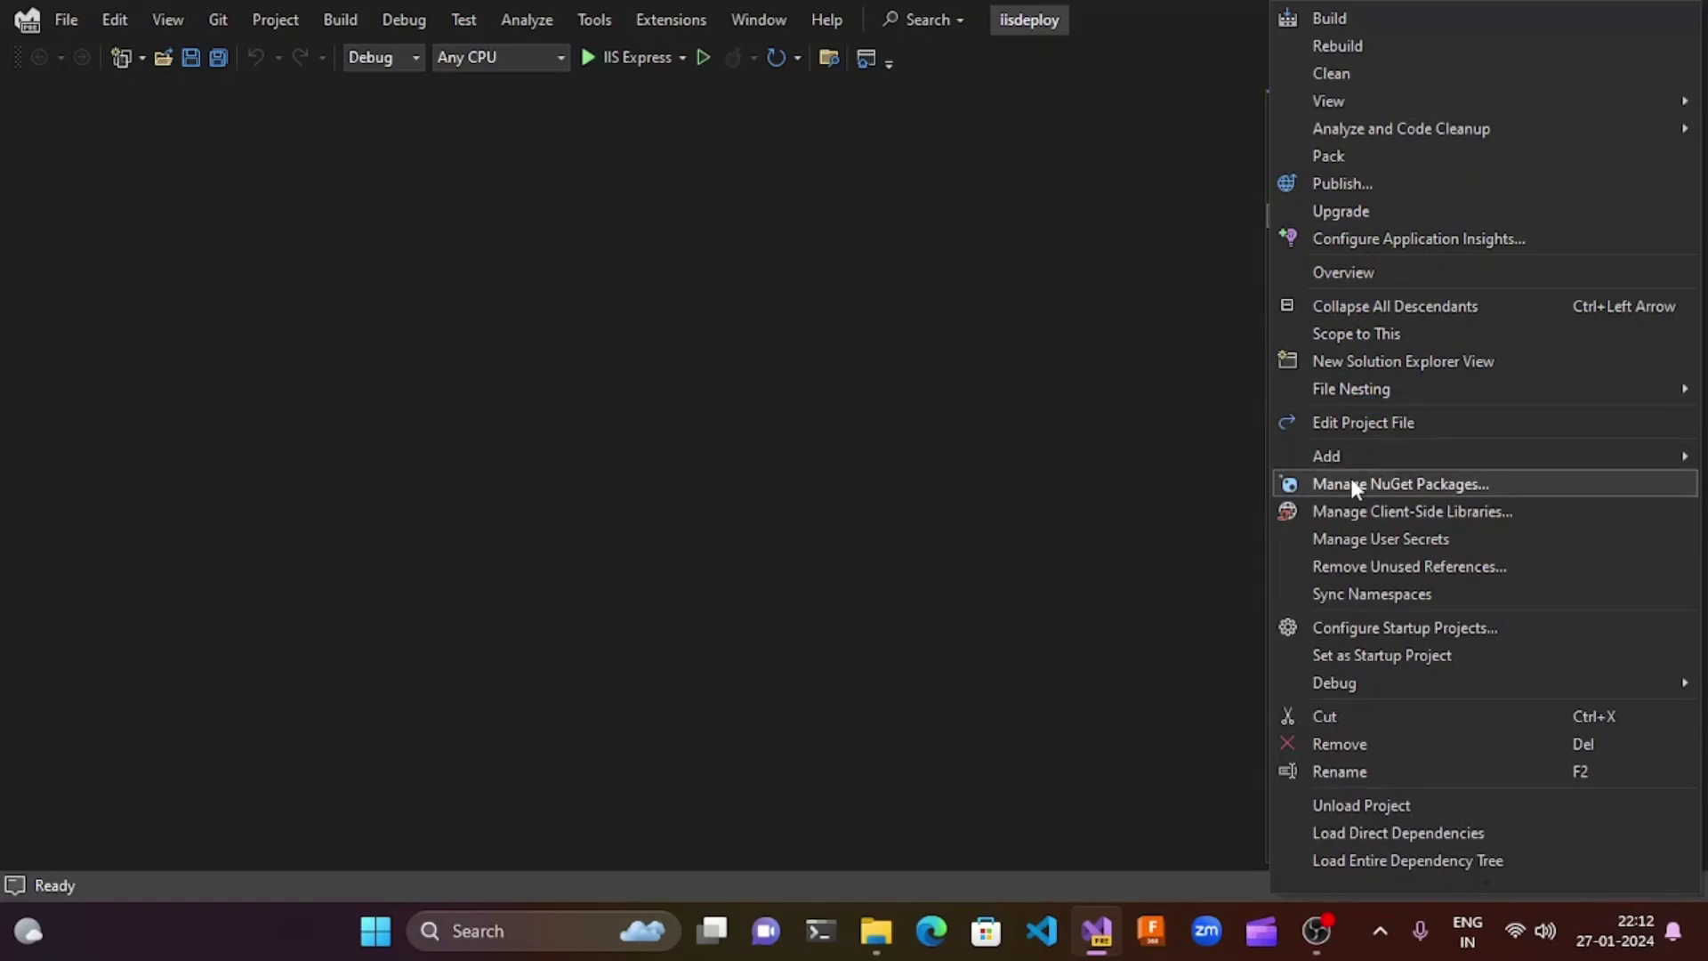
- Start a new publish profile for the iisdeploy project with a local folder as the publish target
left_click(1348, 185)
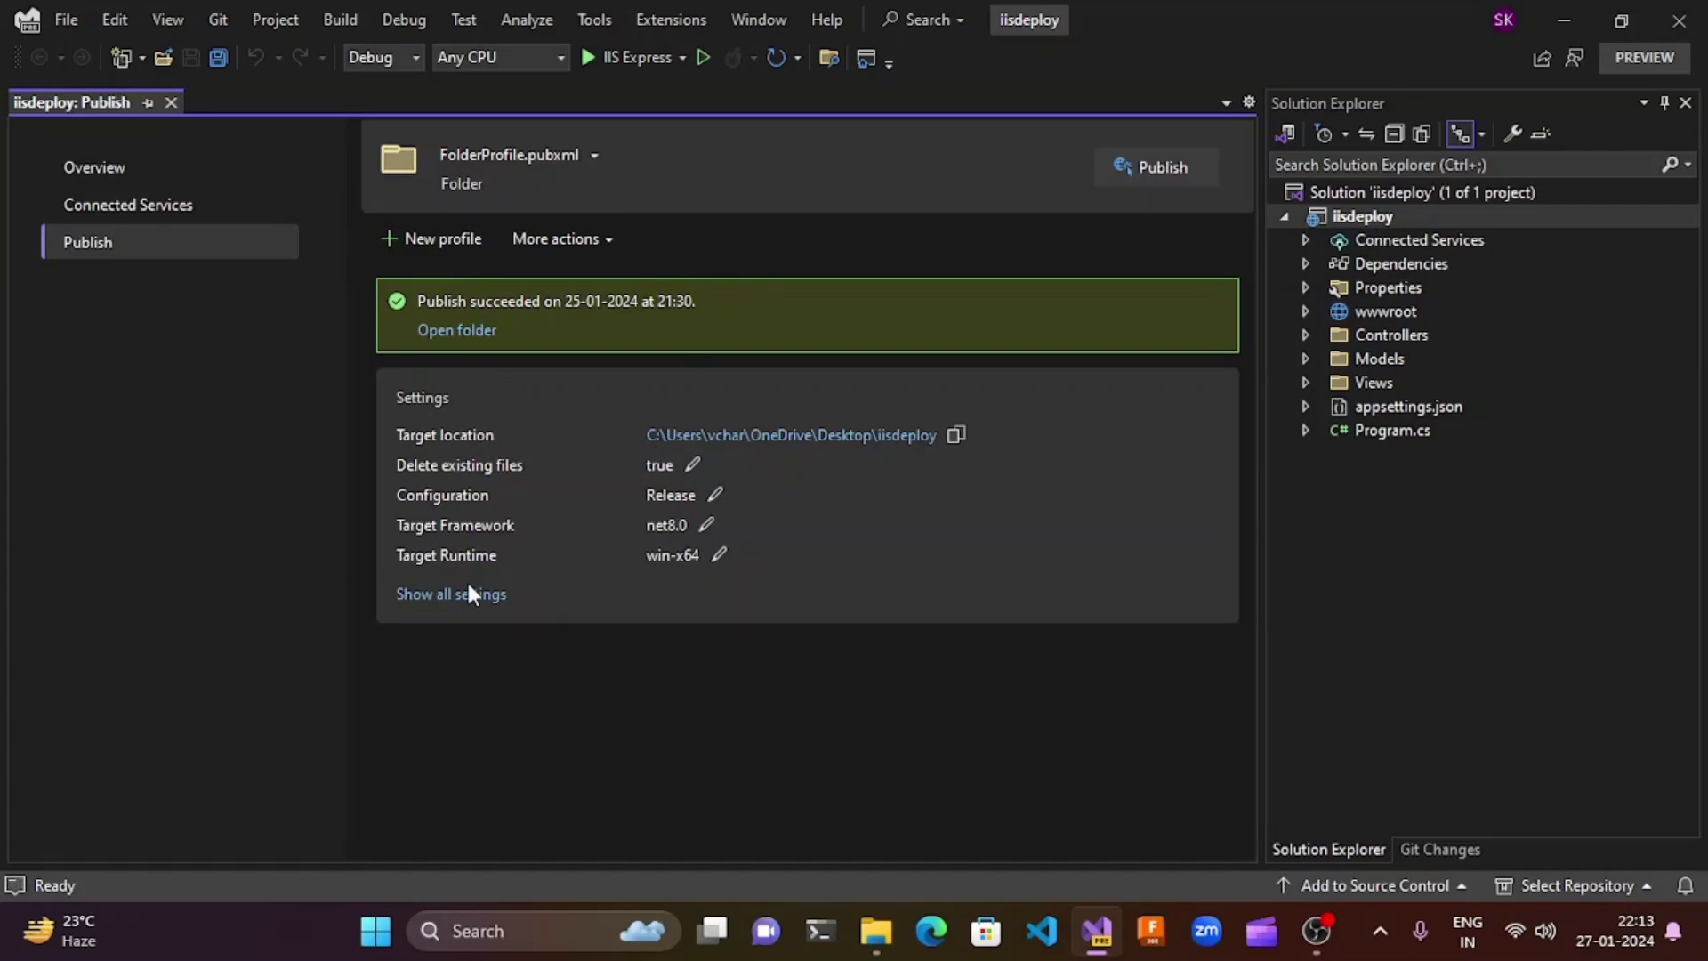
left_click(440, 238)
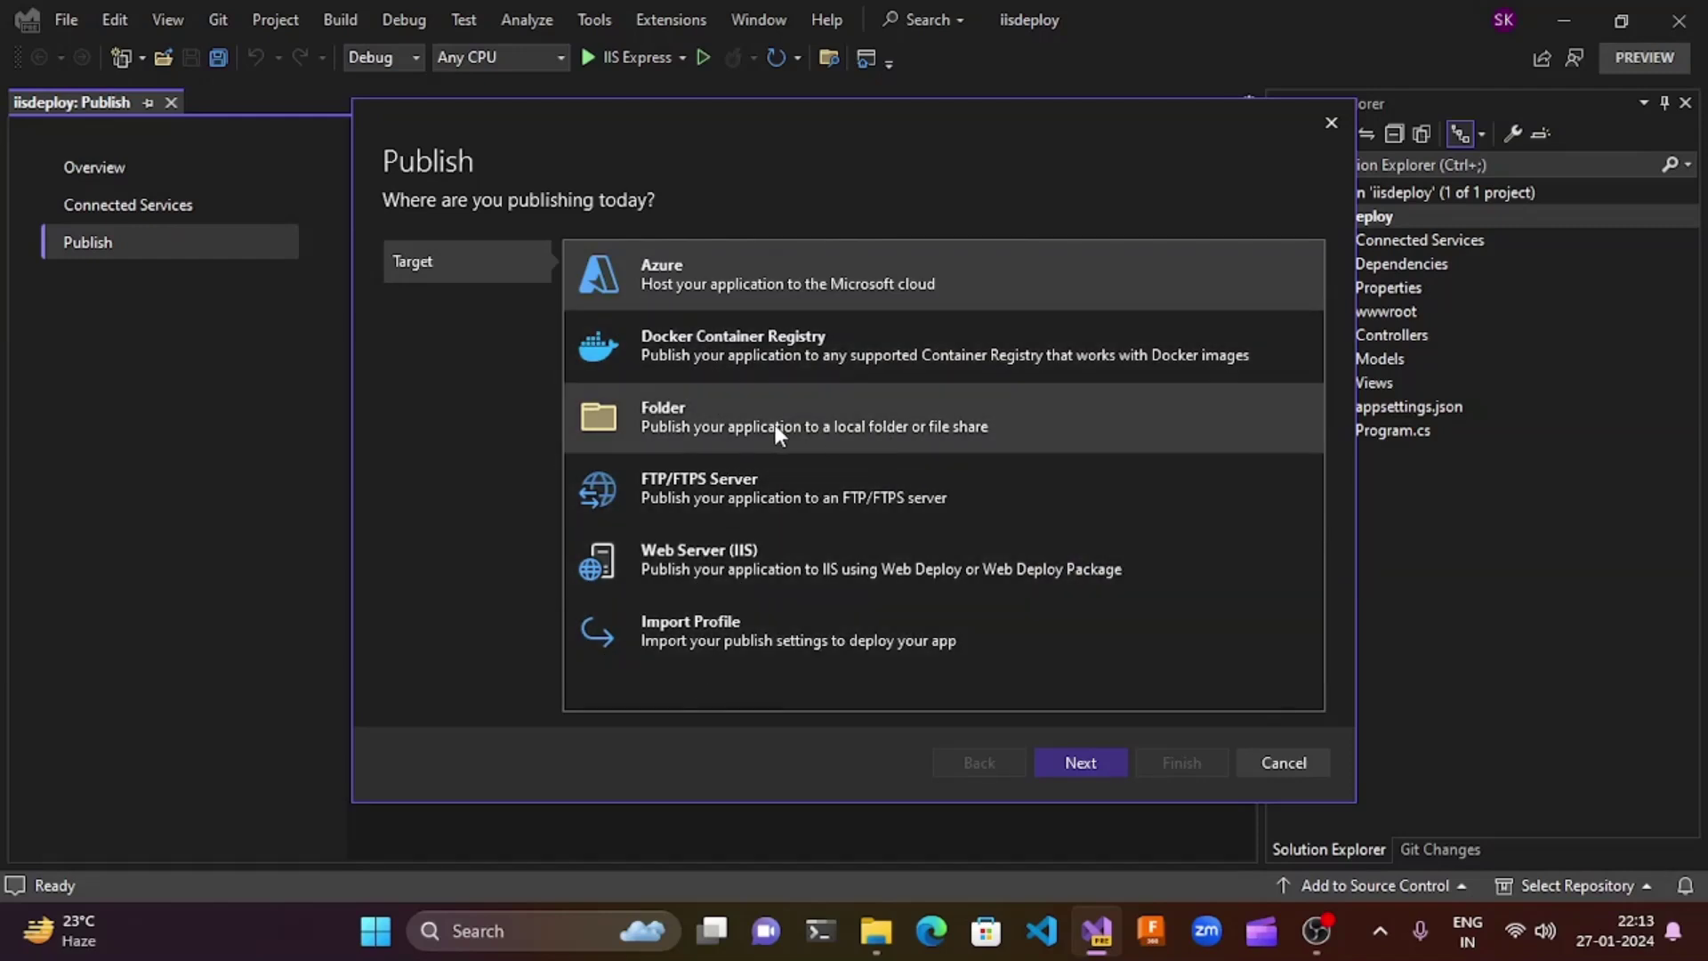
left_click(715, 415)
left_click(1092, 758)
left_click(784, 286)
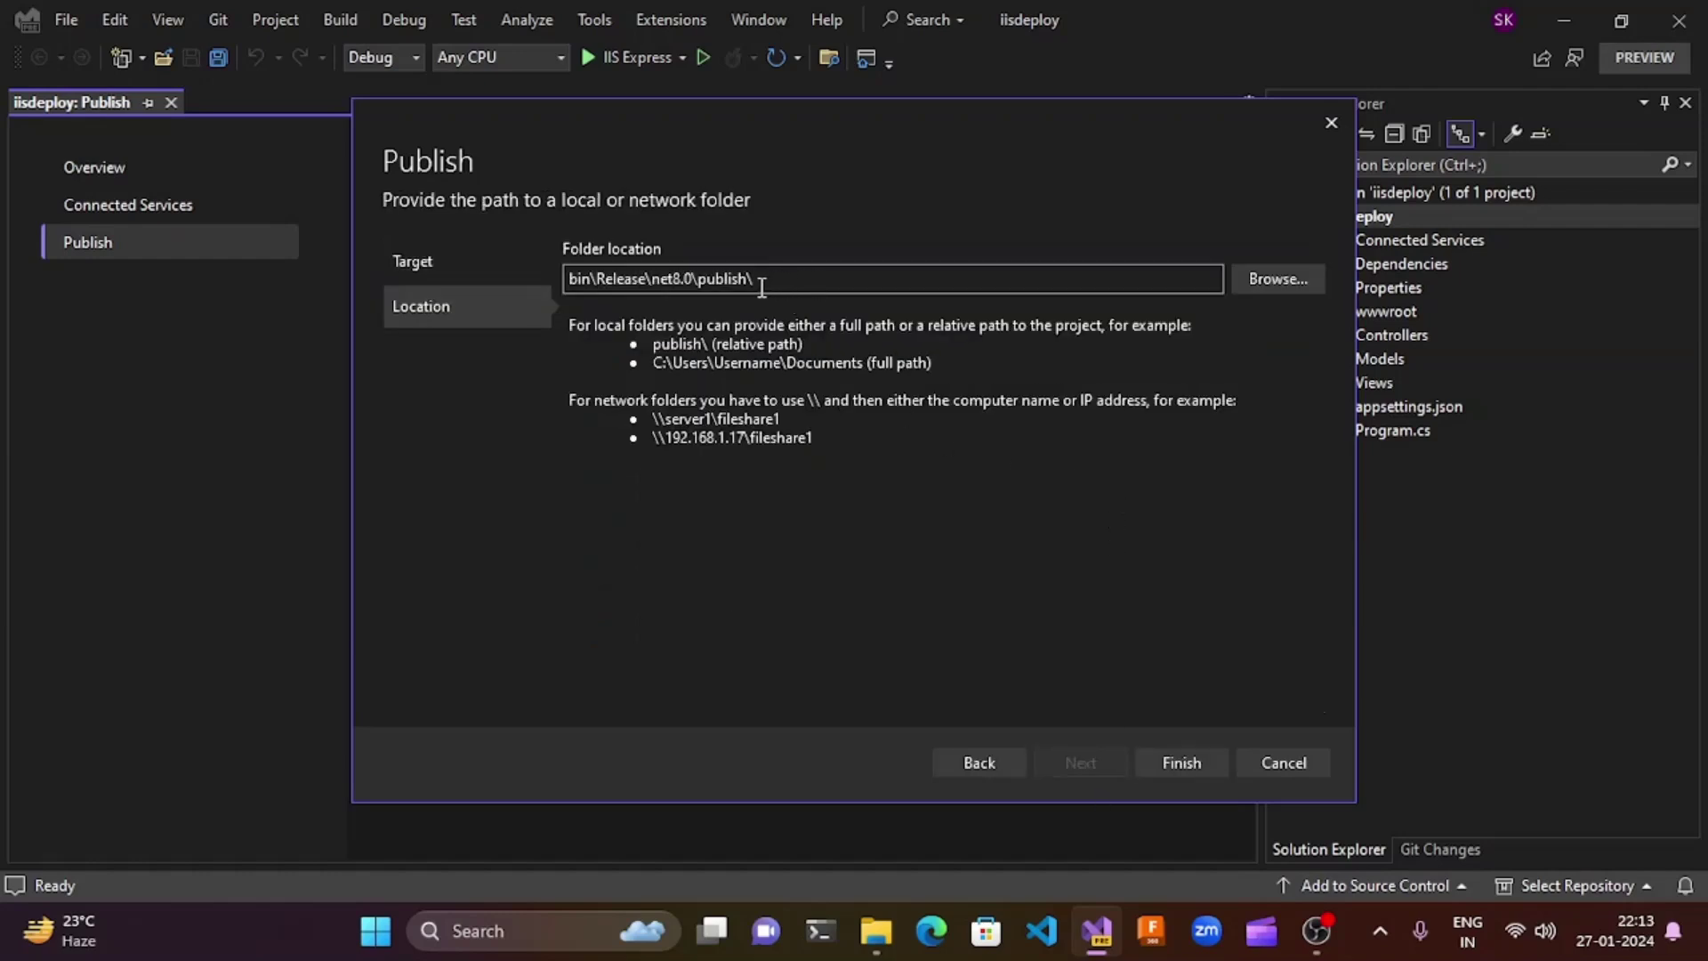
- Browse for the publish folder location and go to the Sites folder on New Volume (D:)
left_click(1278, 278)
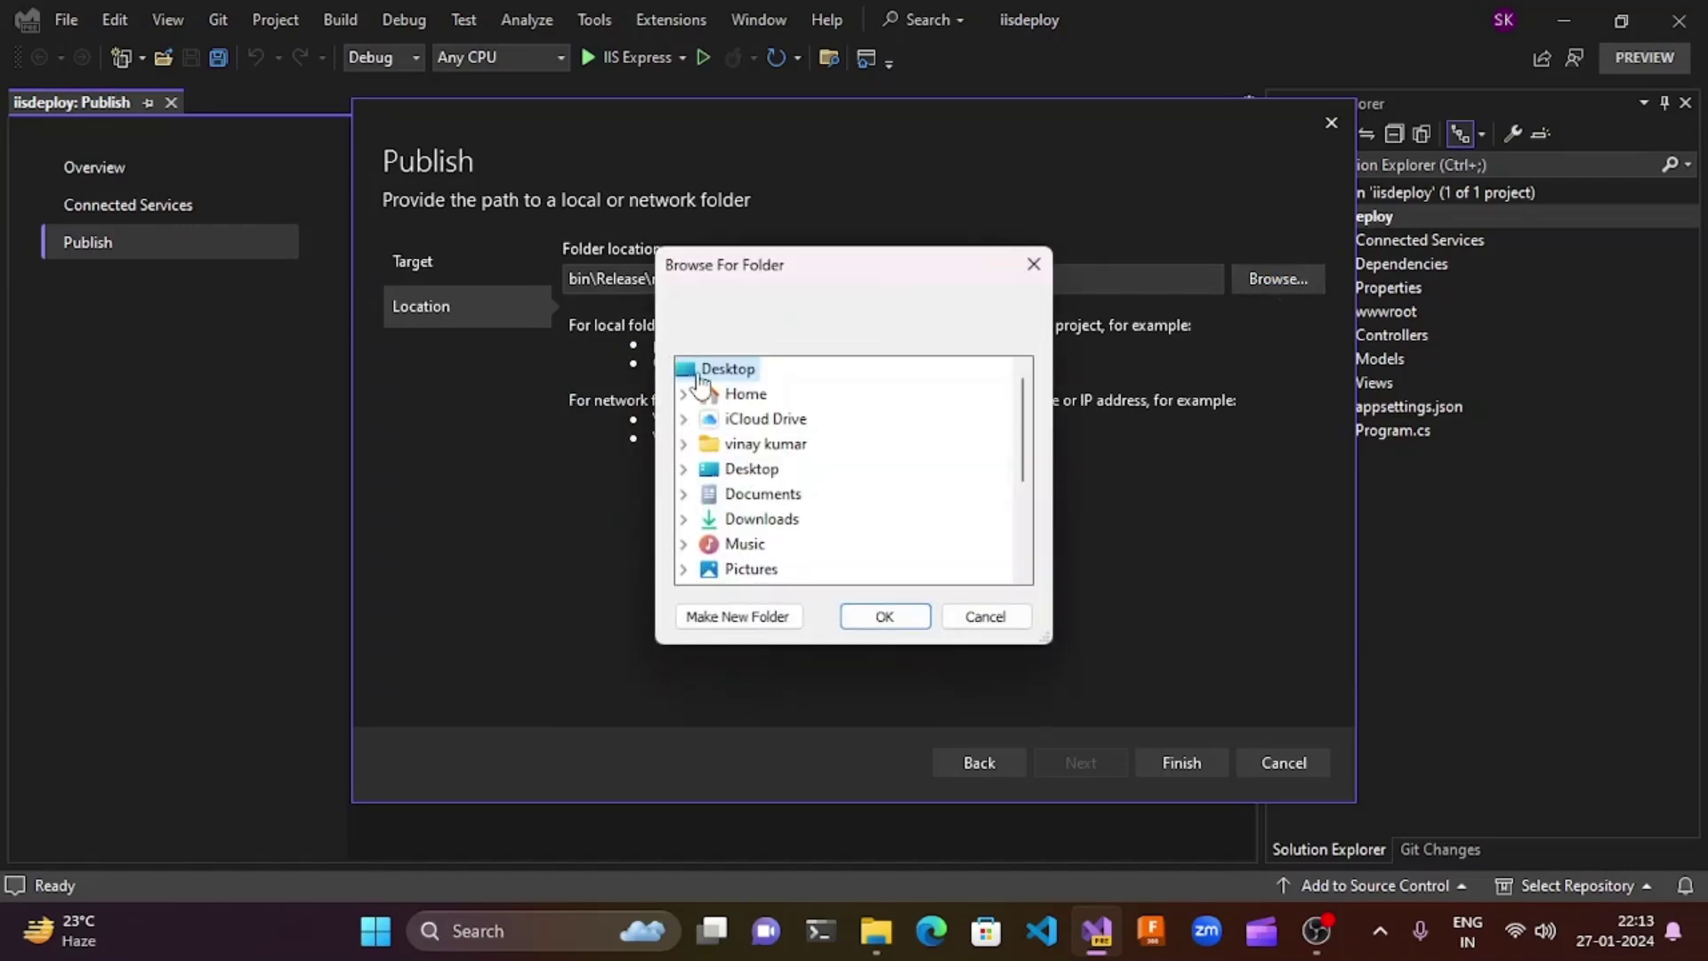
scroll(774, 525, "down", 3)
double_click(752, 469)
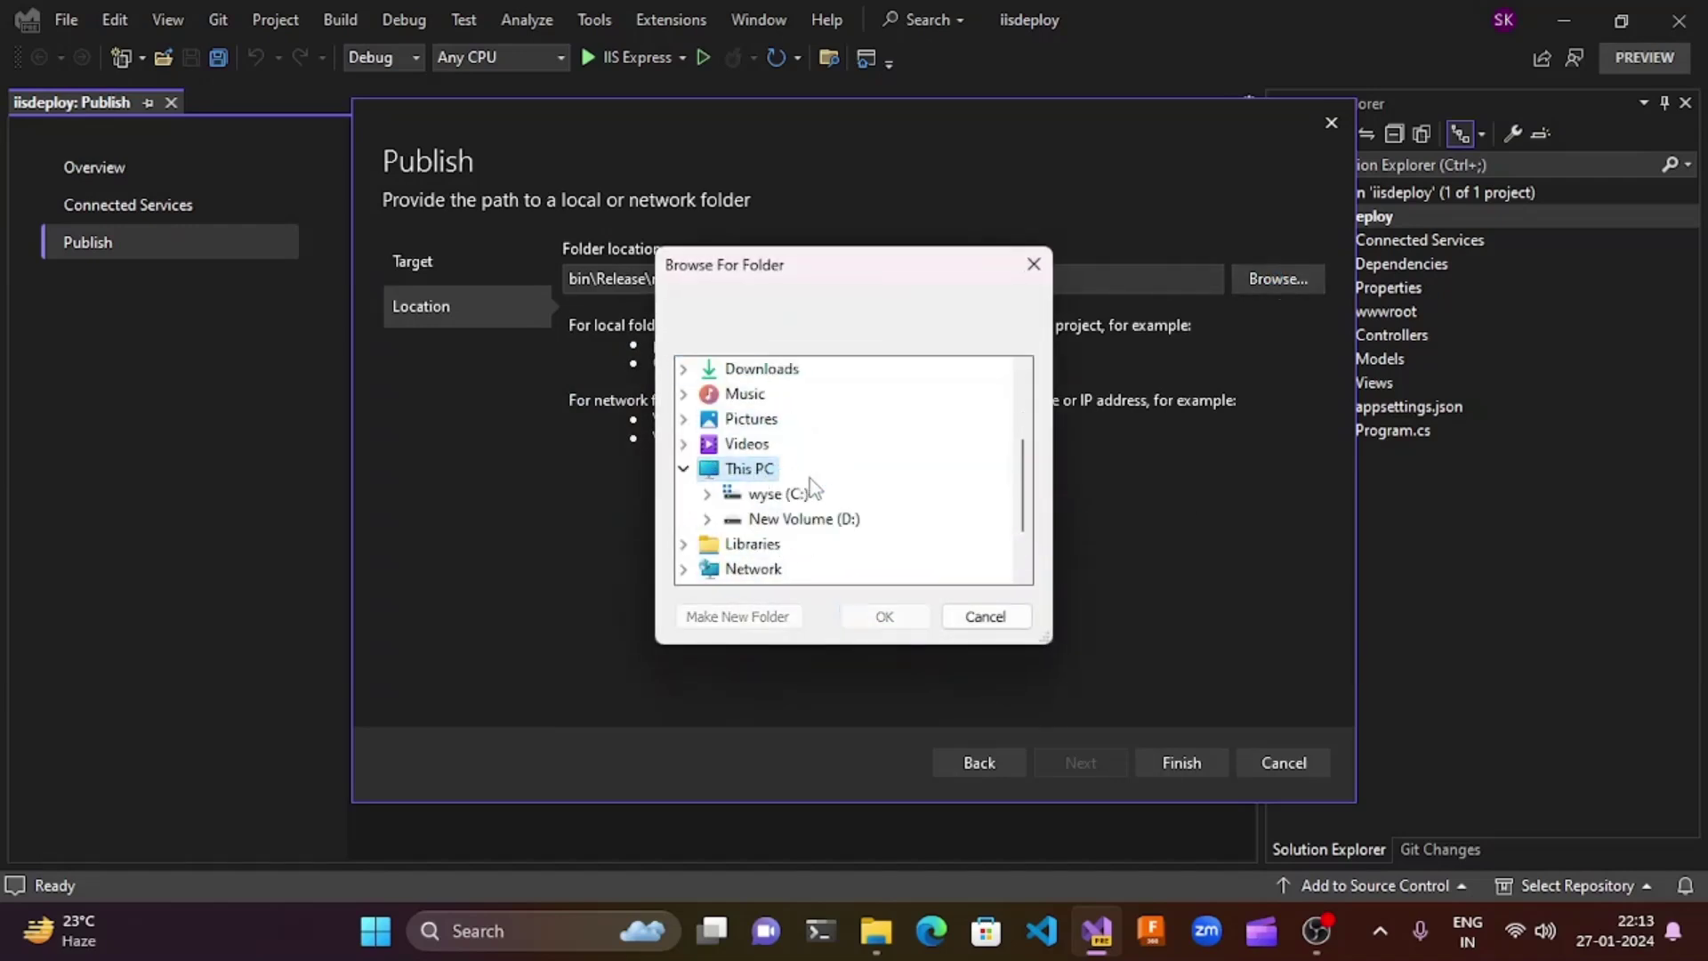
double_click(783, 516)
scroll(854, 516, "down", 2)
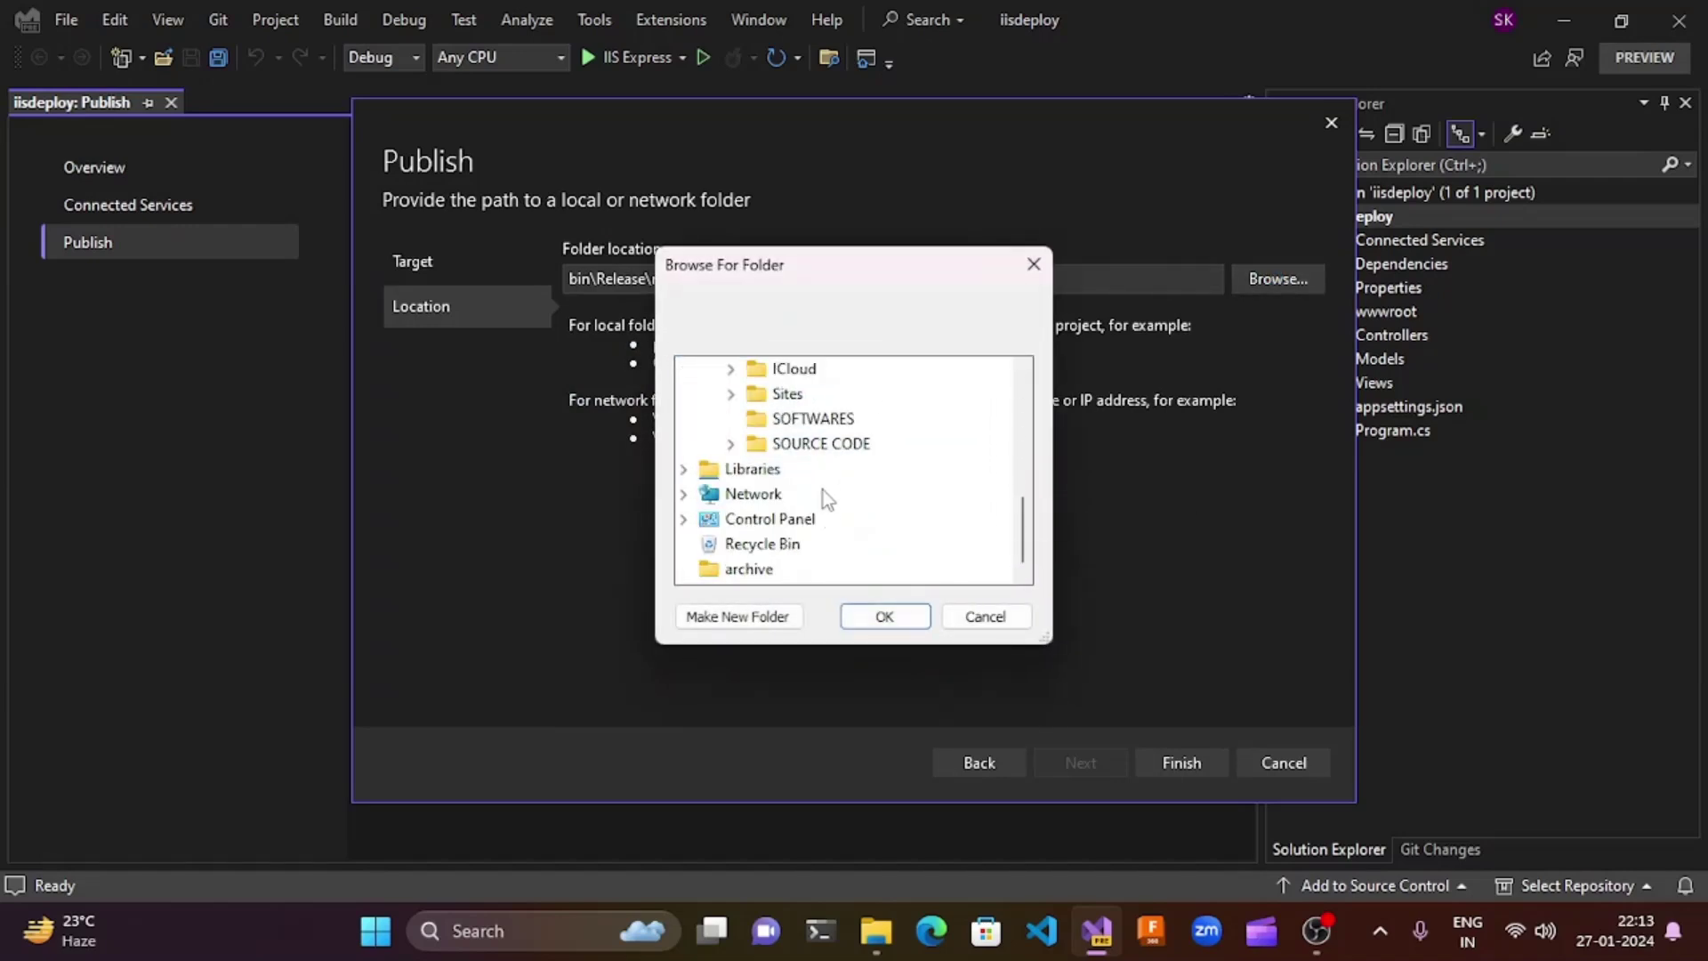
scroll(800, 498, "up", 1)
double_click(789, 469)
scroll(792, 473, "up", 2)
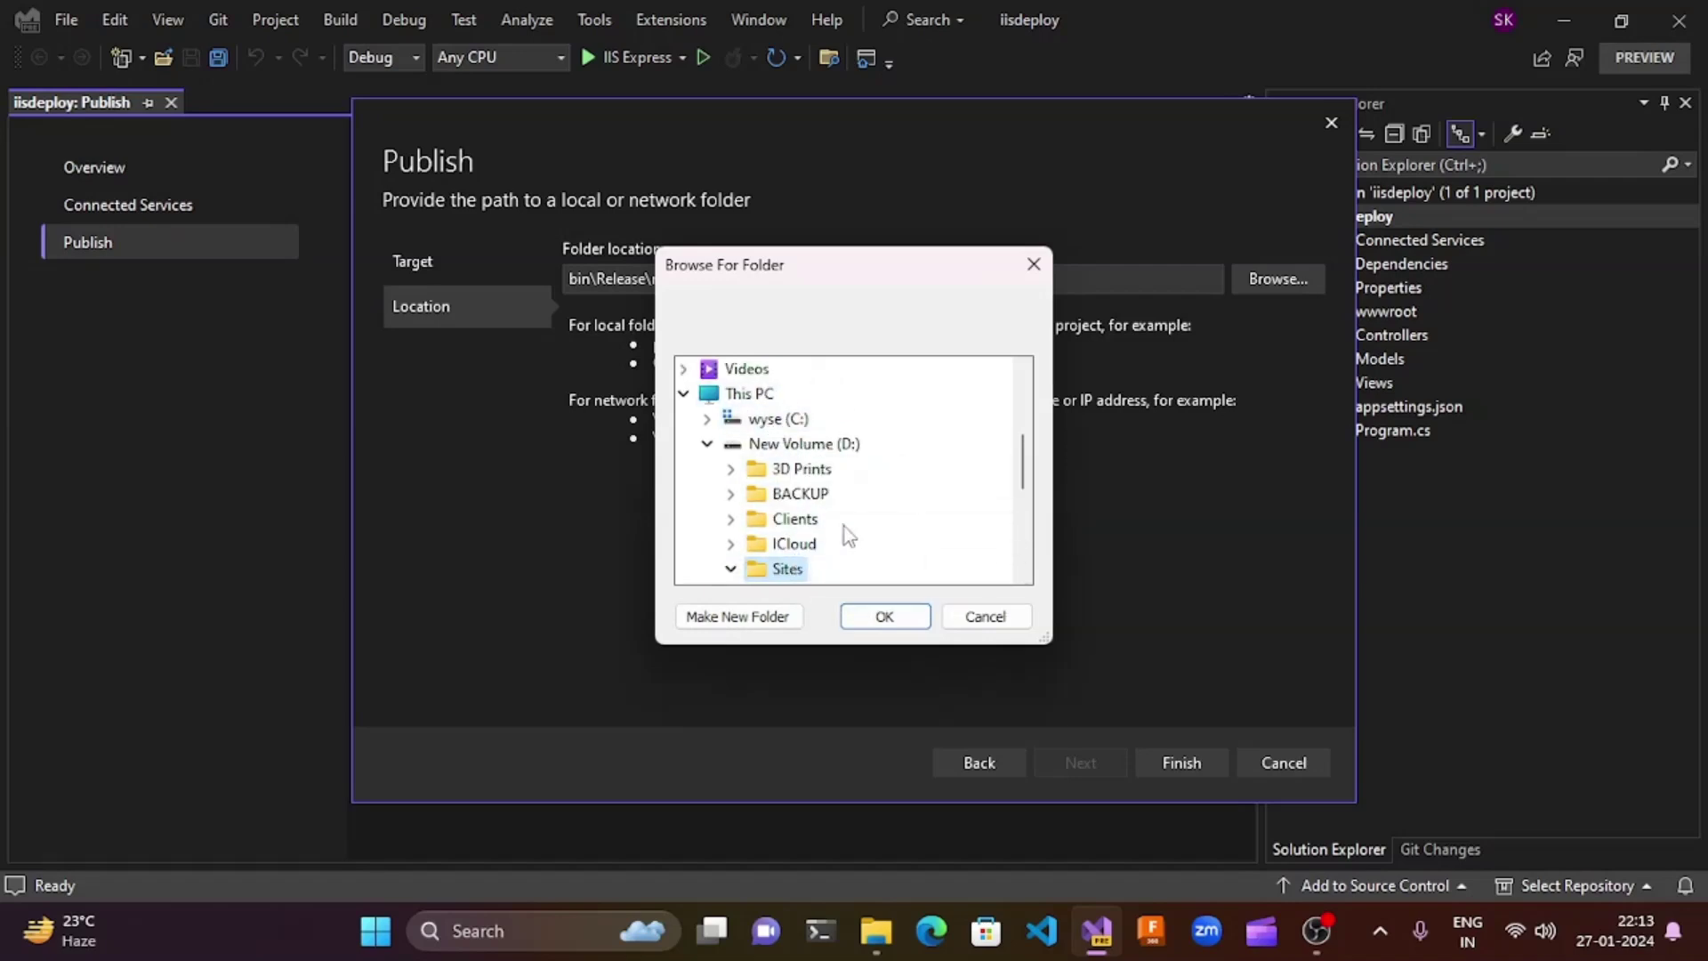
scroll(839, 529, "down", 1)
left_click(755, 518)
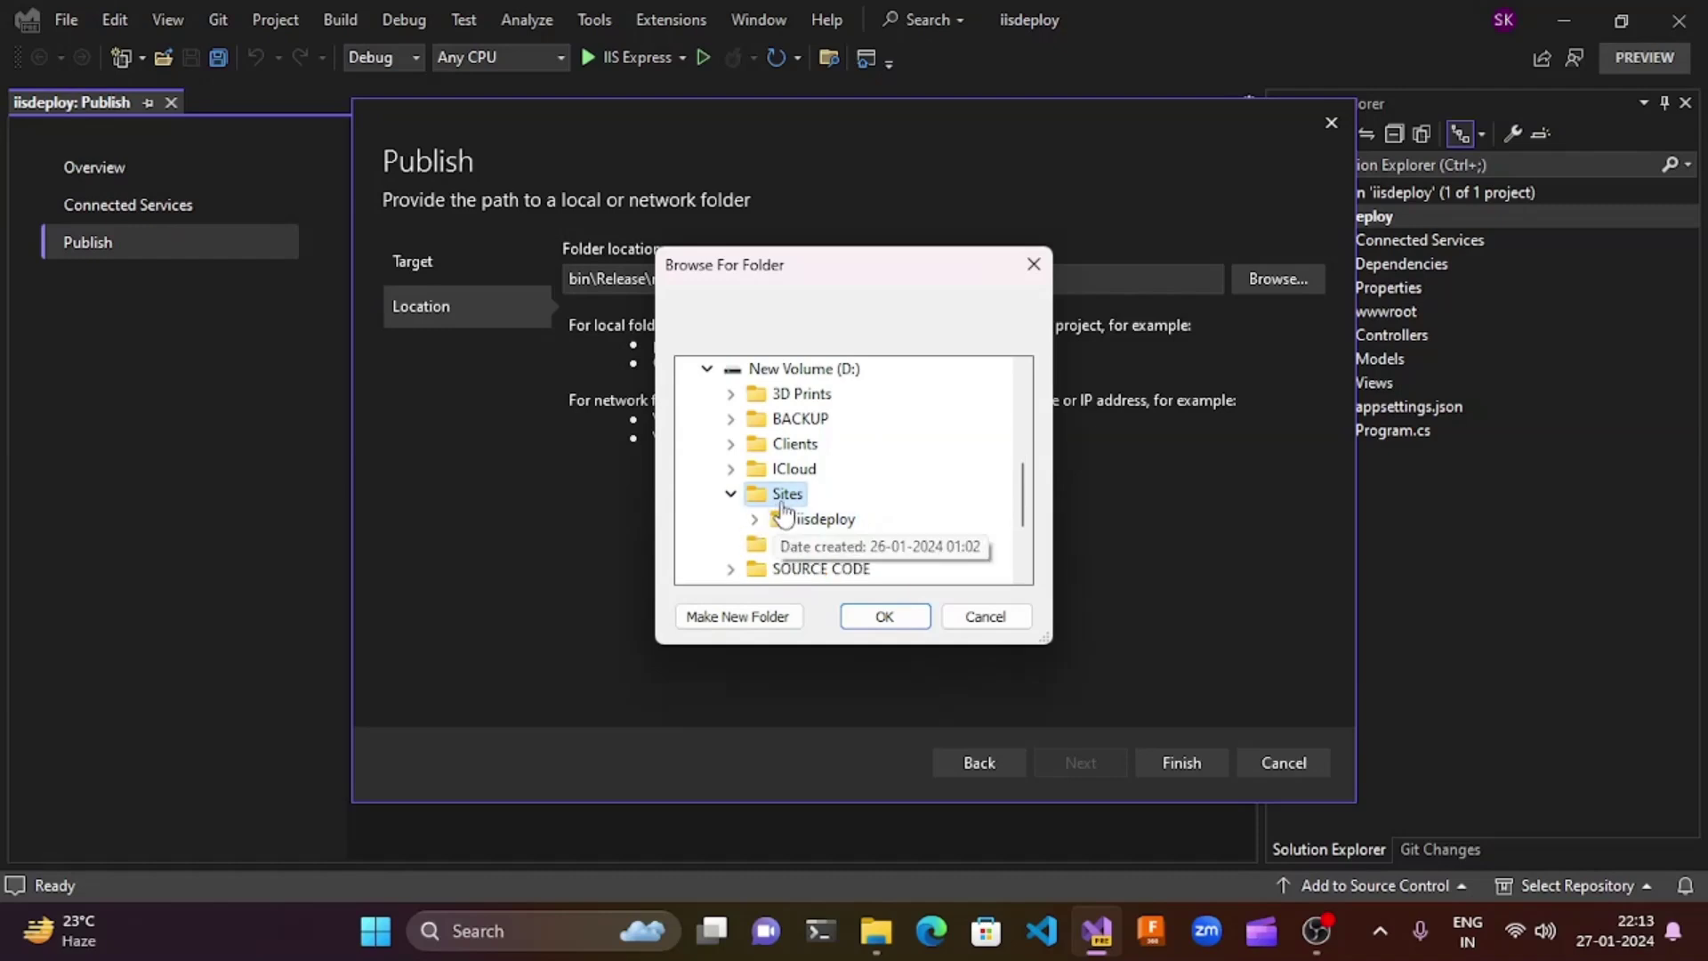
- Create a folder named Deploy inside Sites as the publish location and finish creating the profile
left_click(759, 614)
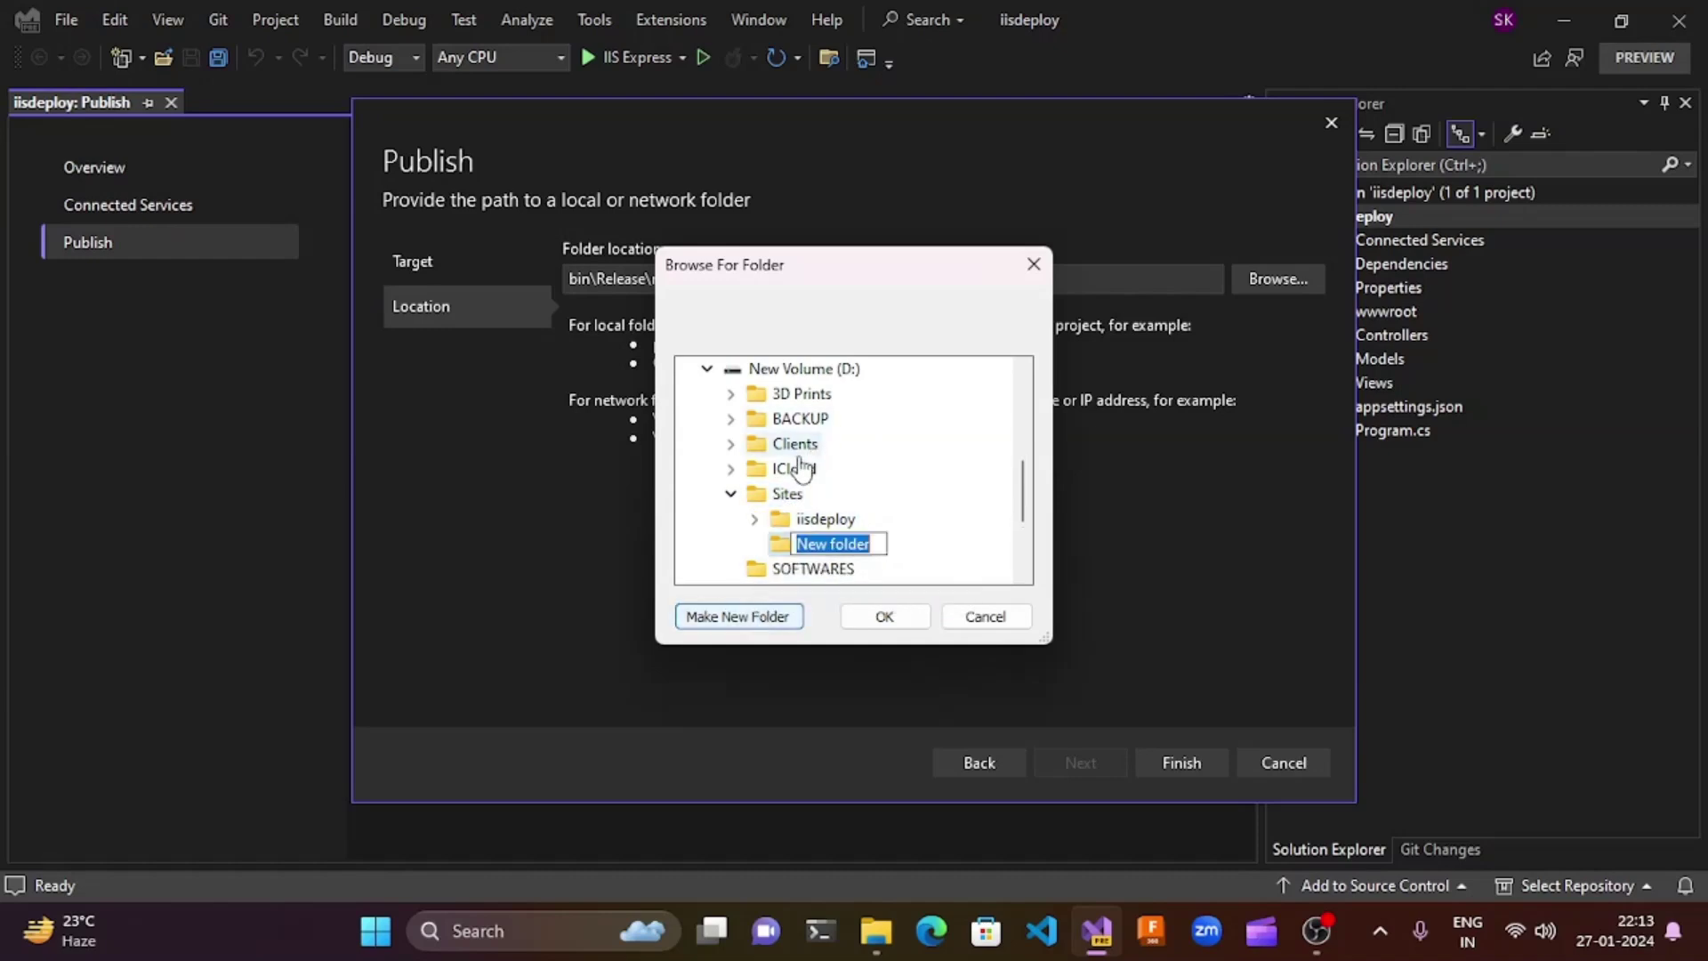
key("BackSpace")
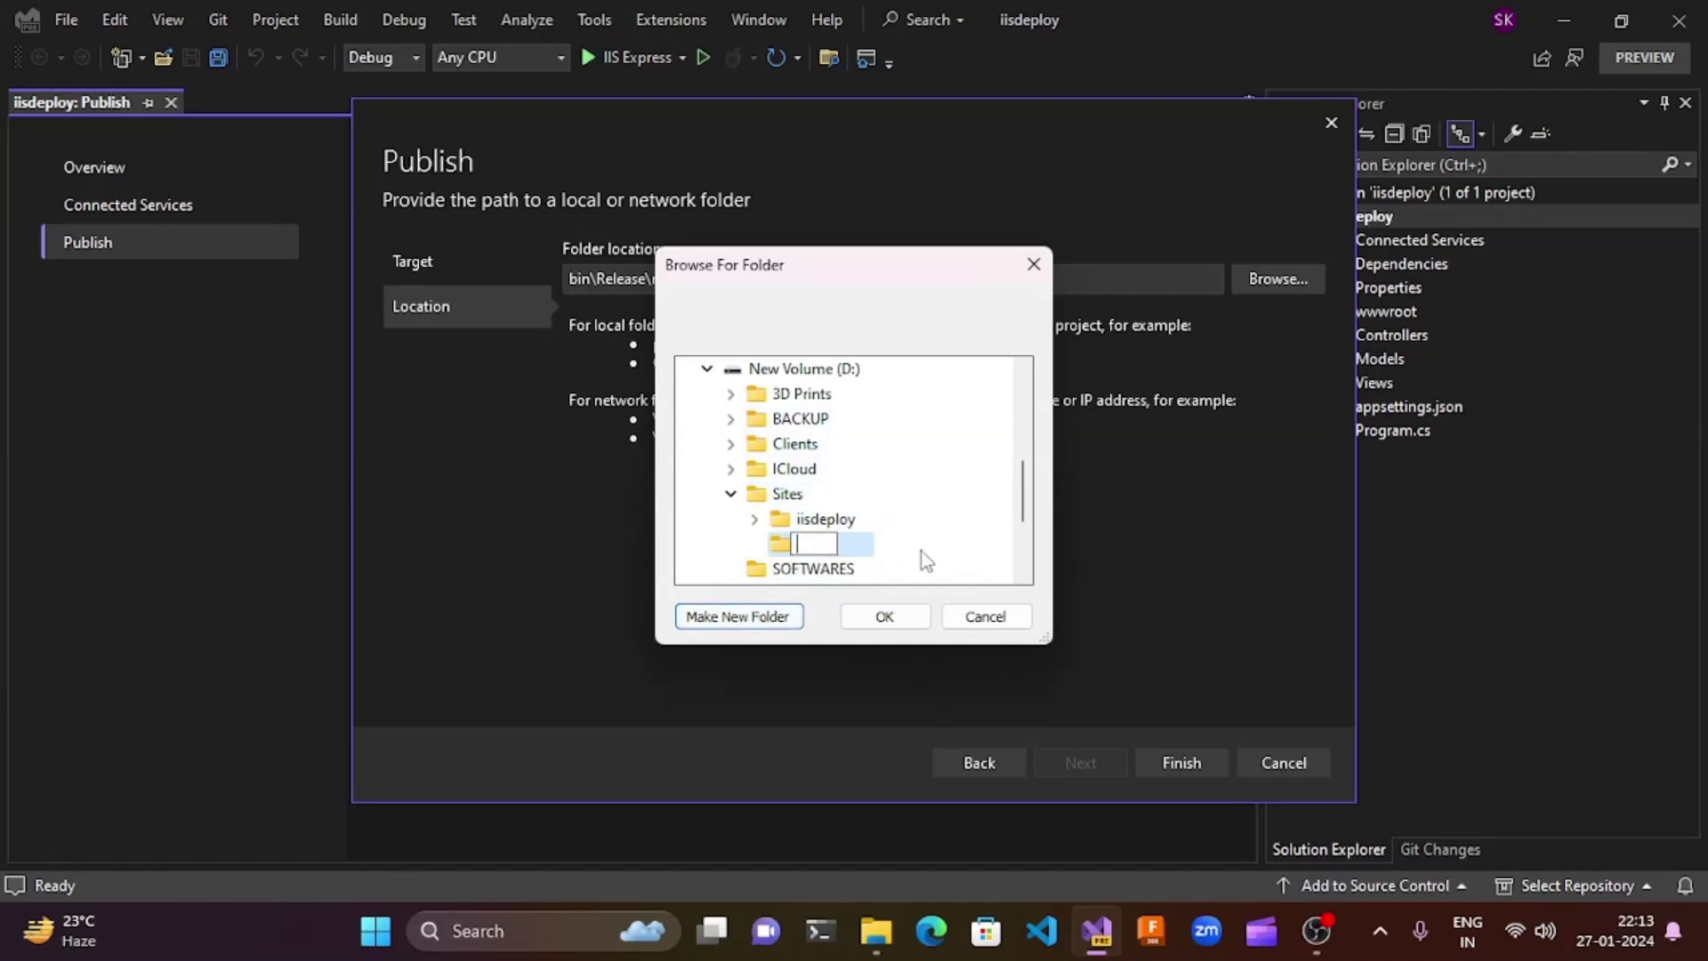
type("Deploy")
key("Return")
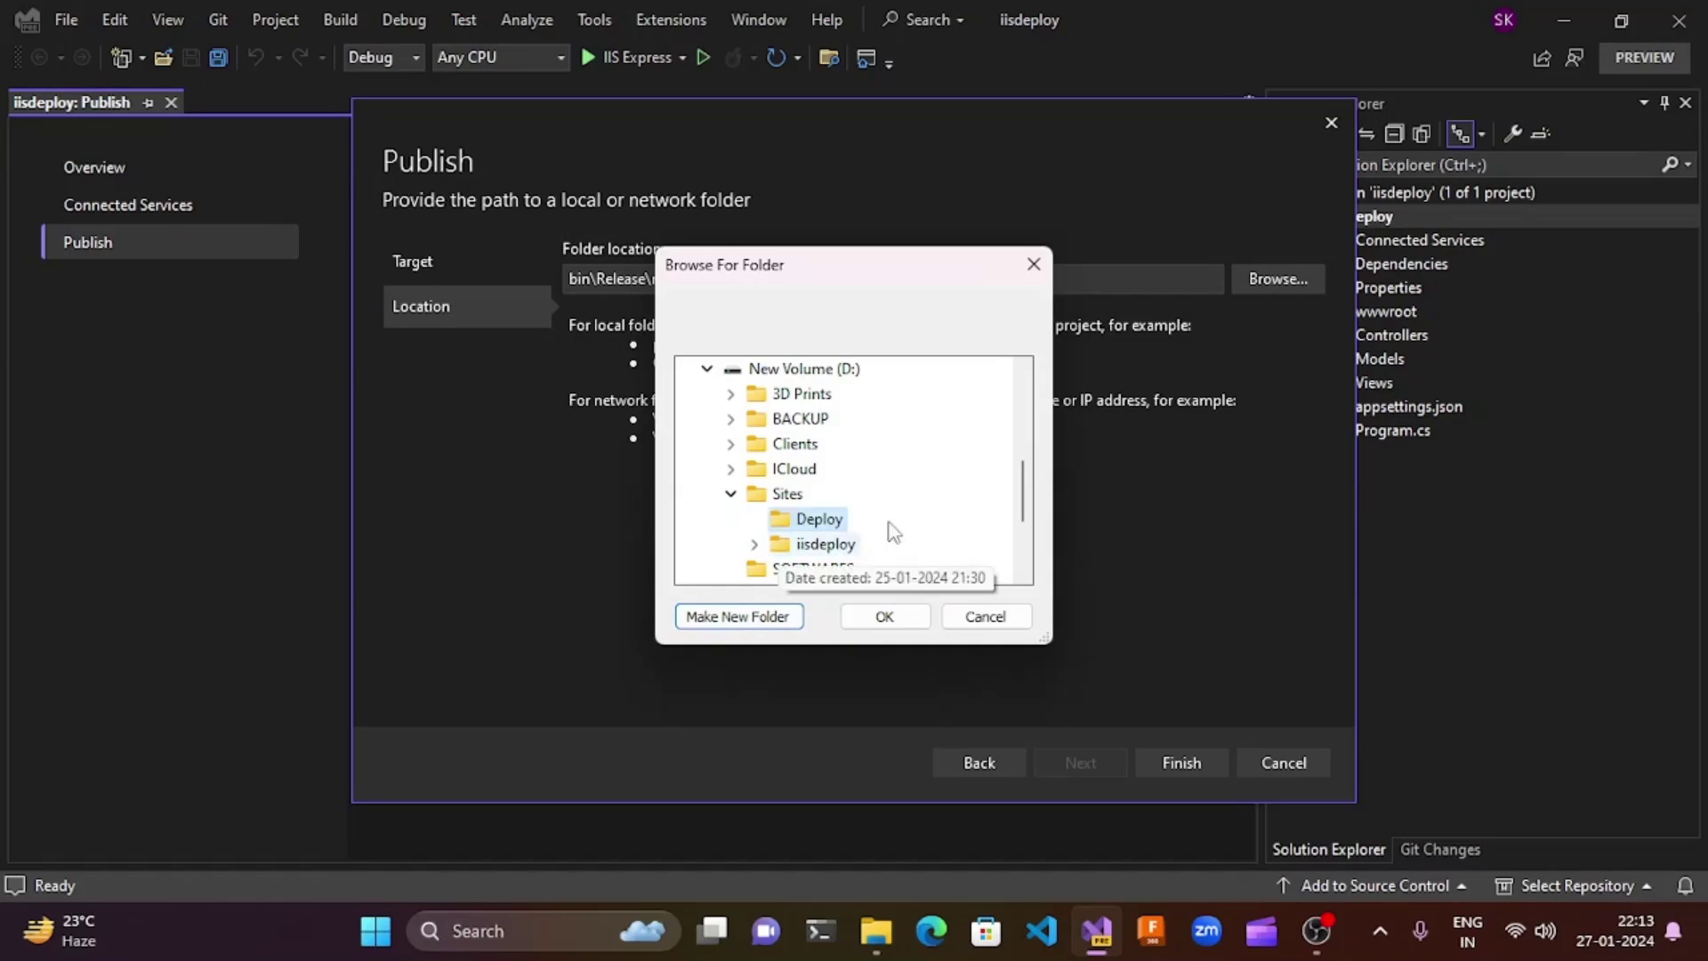
left_click(885, 615)
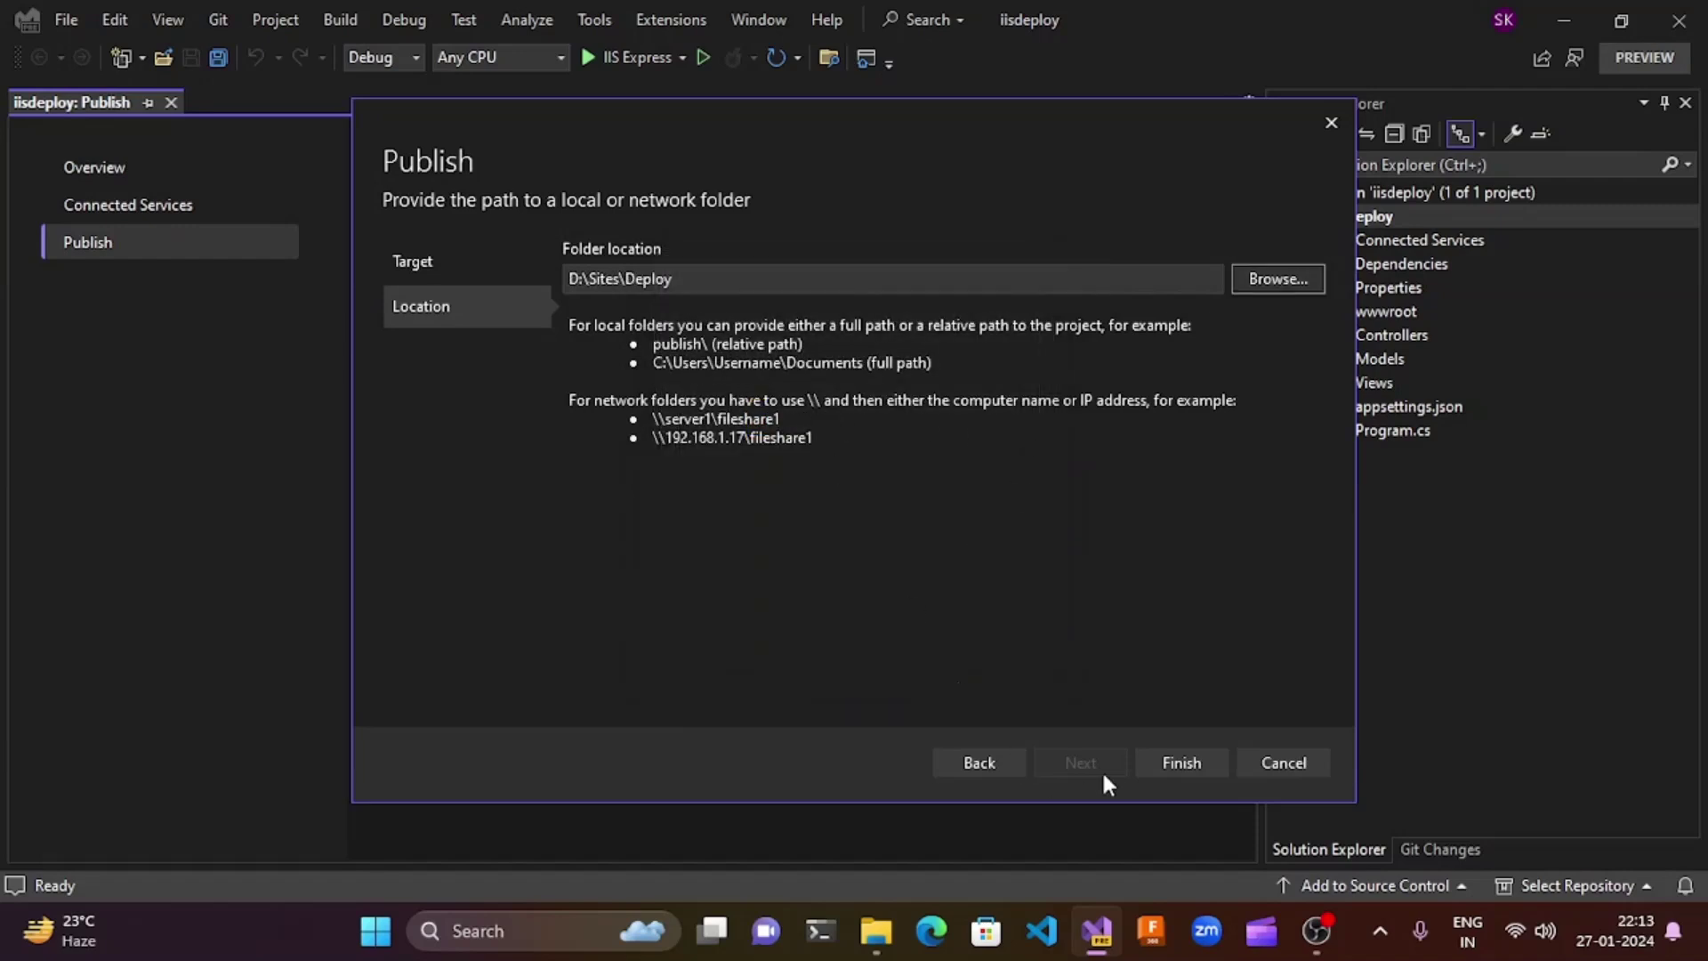
left_click(1169, 756)
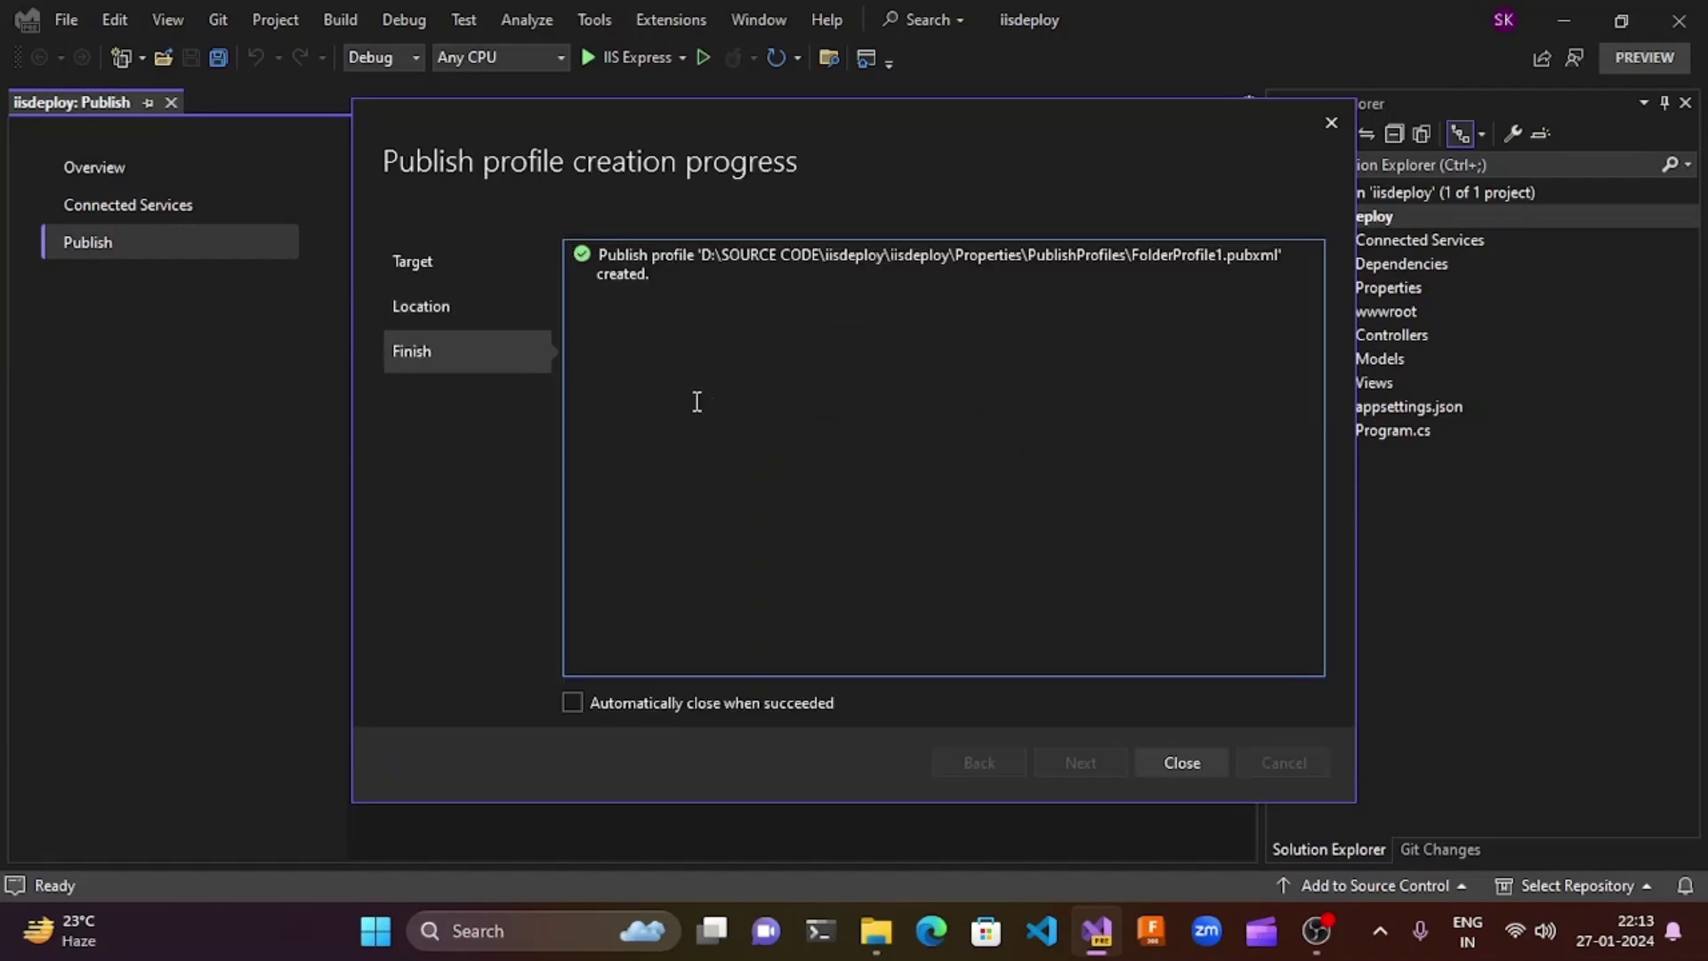
left_click(1181, 763)
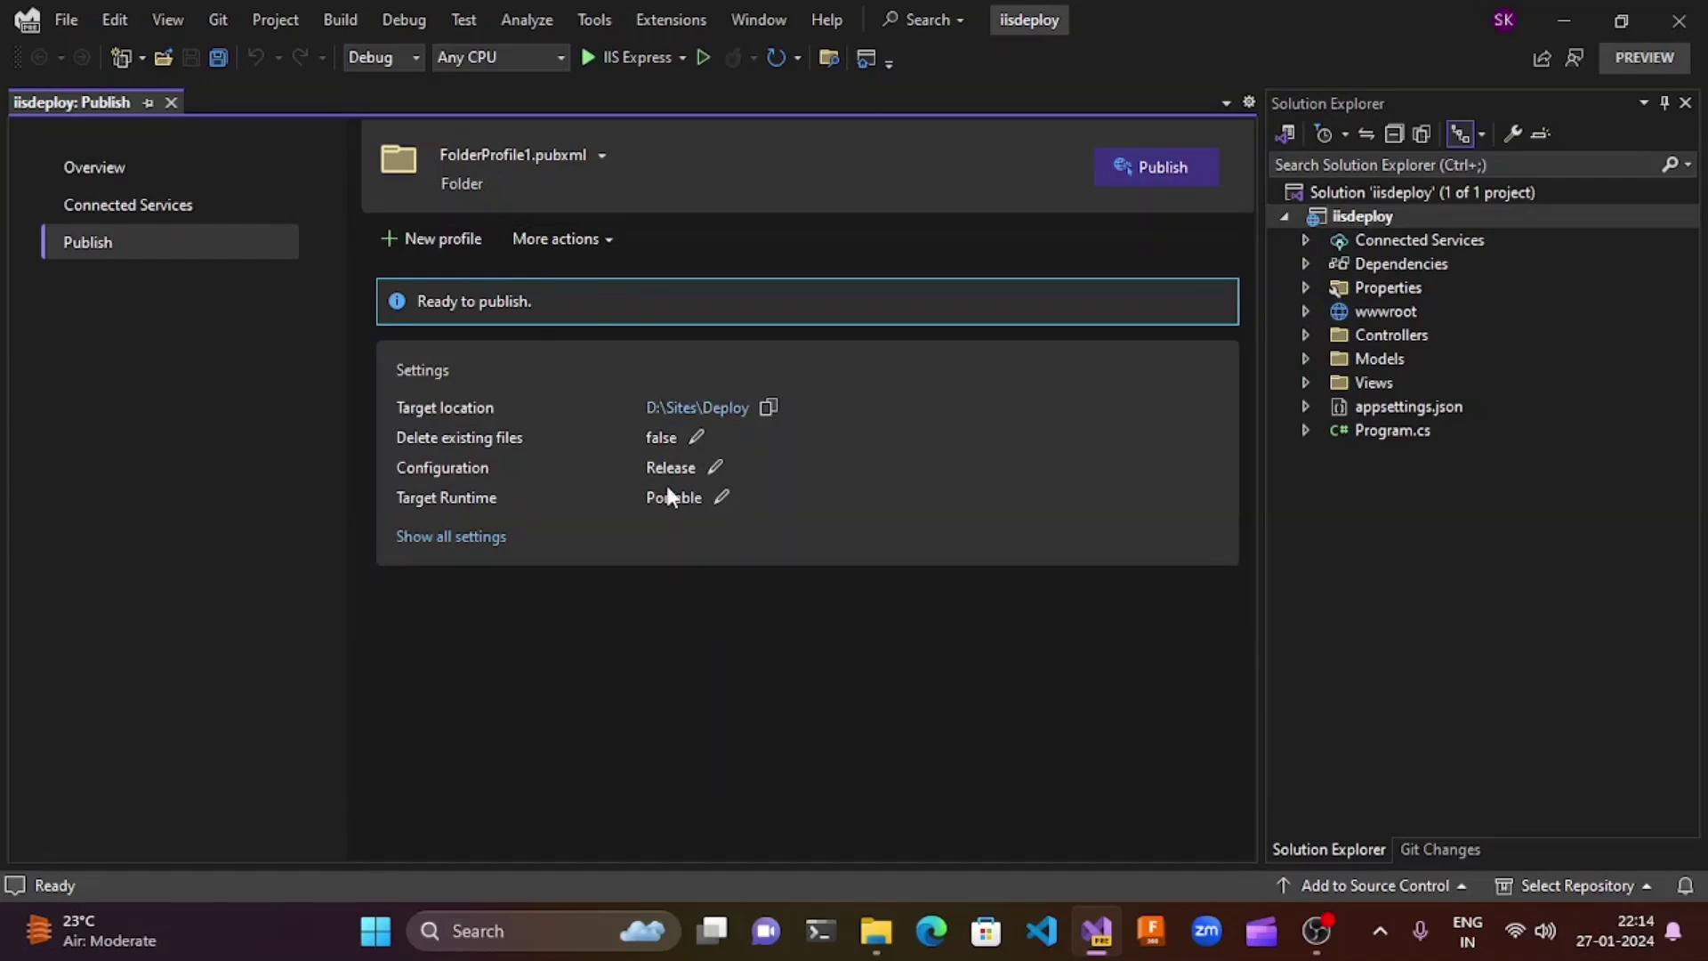
- Set the target runtime of the new folder profile to win-x64 and save the profile settings
left_click(717, 497)
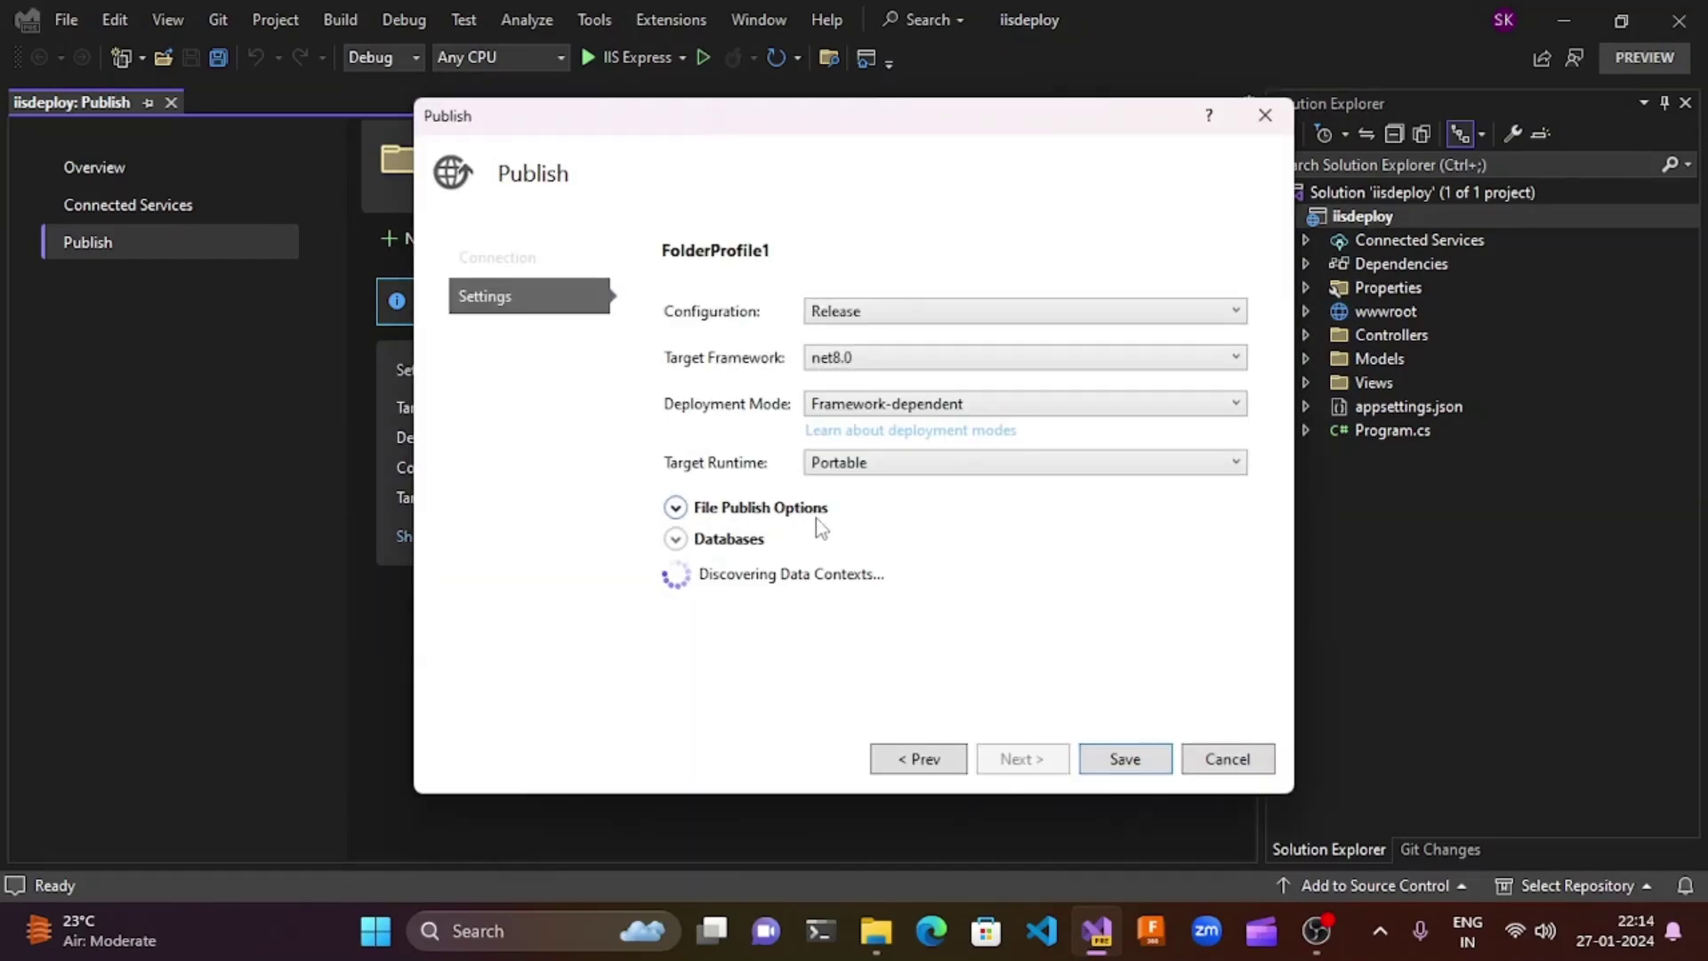
left_click(902, 469)
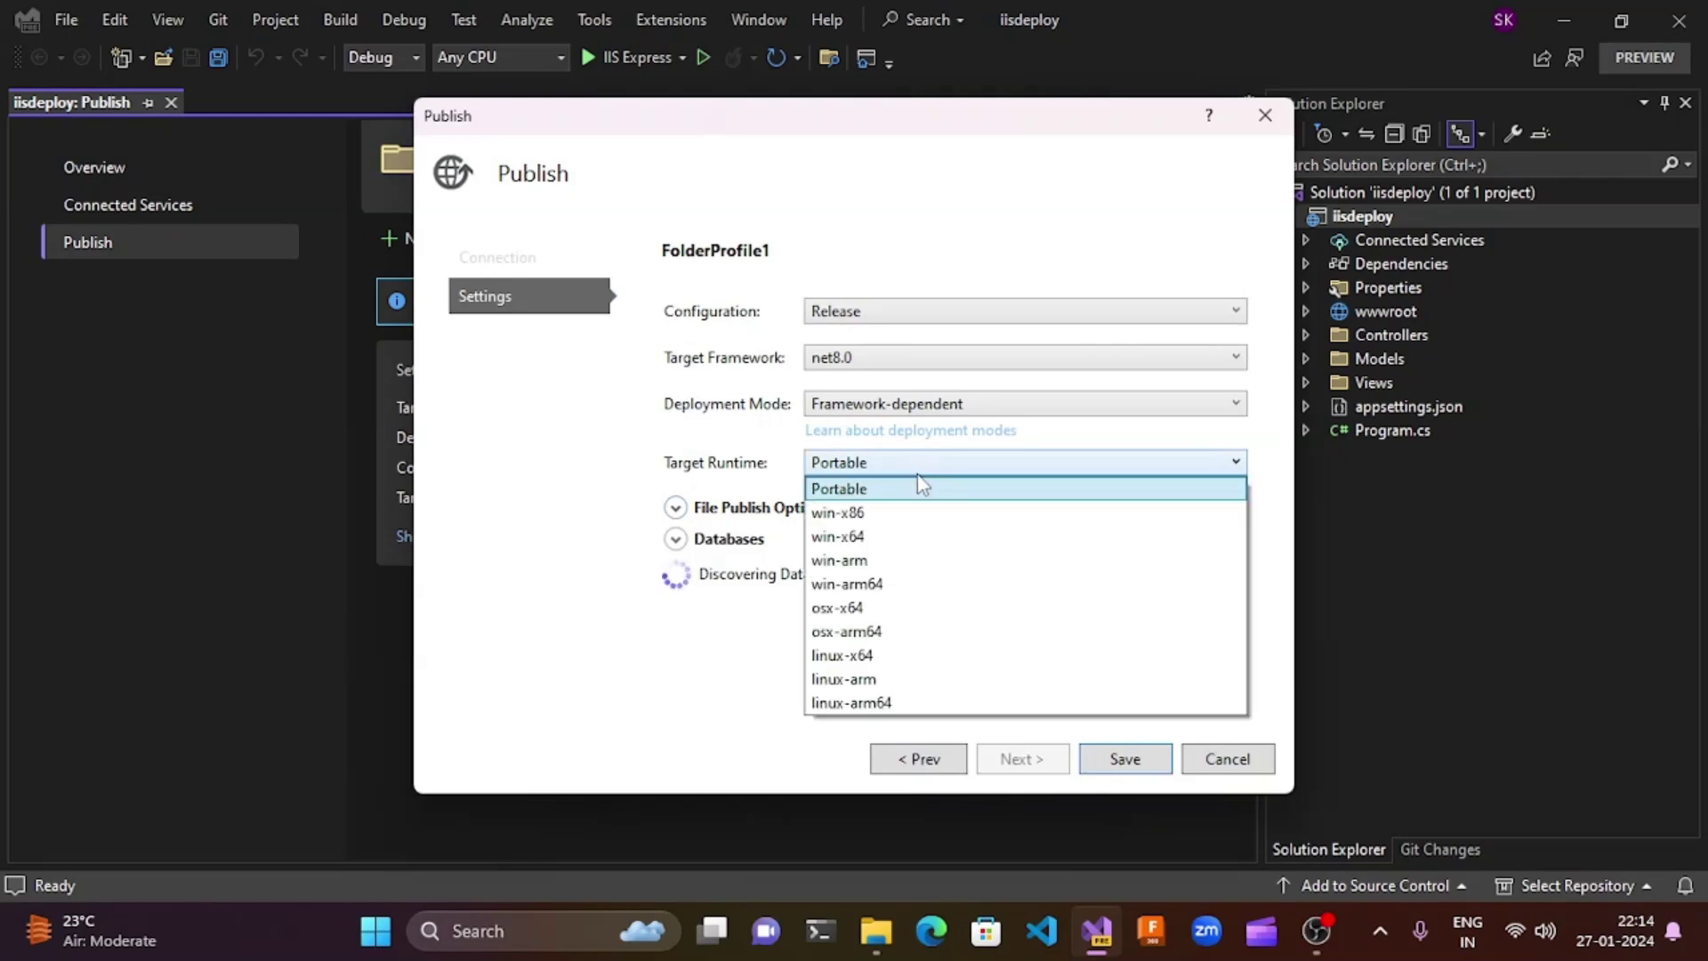
left_click(876, 538)
left_click(1114, 765)
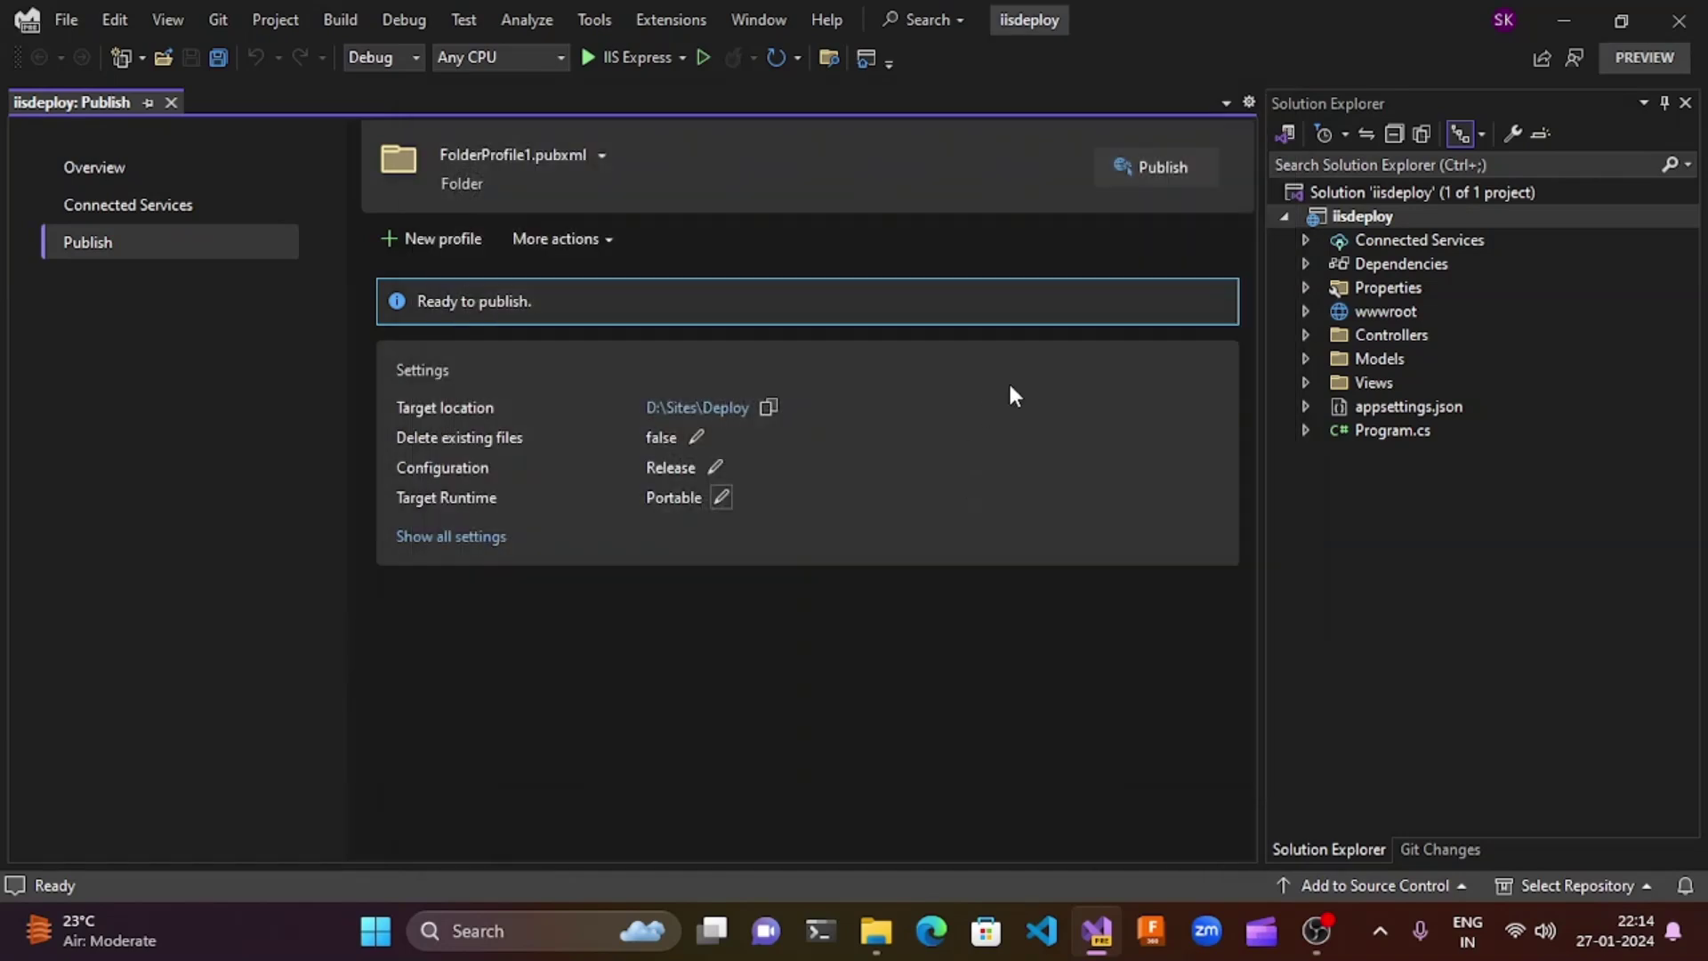
- Publish the project with the new folder profile and open the published Deploy folder to view its files
left_click(1160, 167)
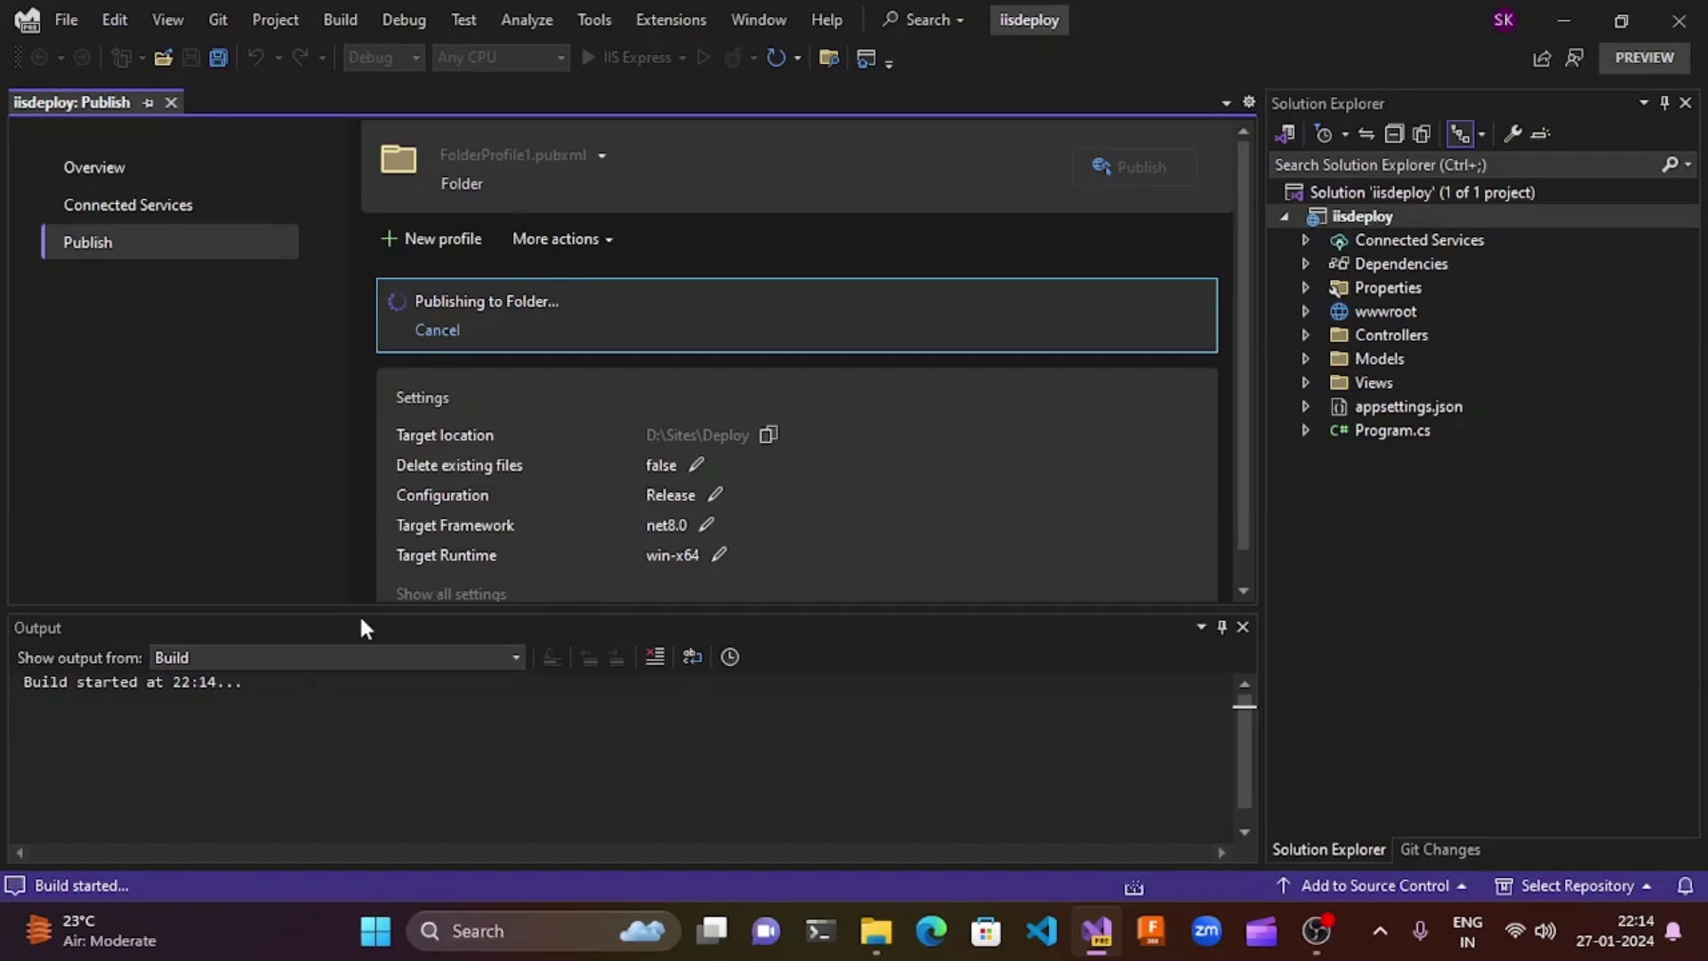
left_click_drag(372, 610, 397, 348)
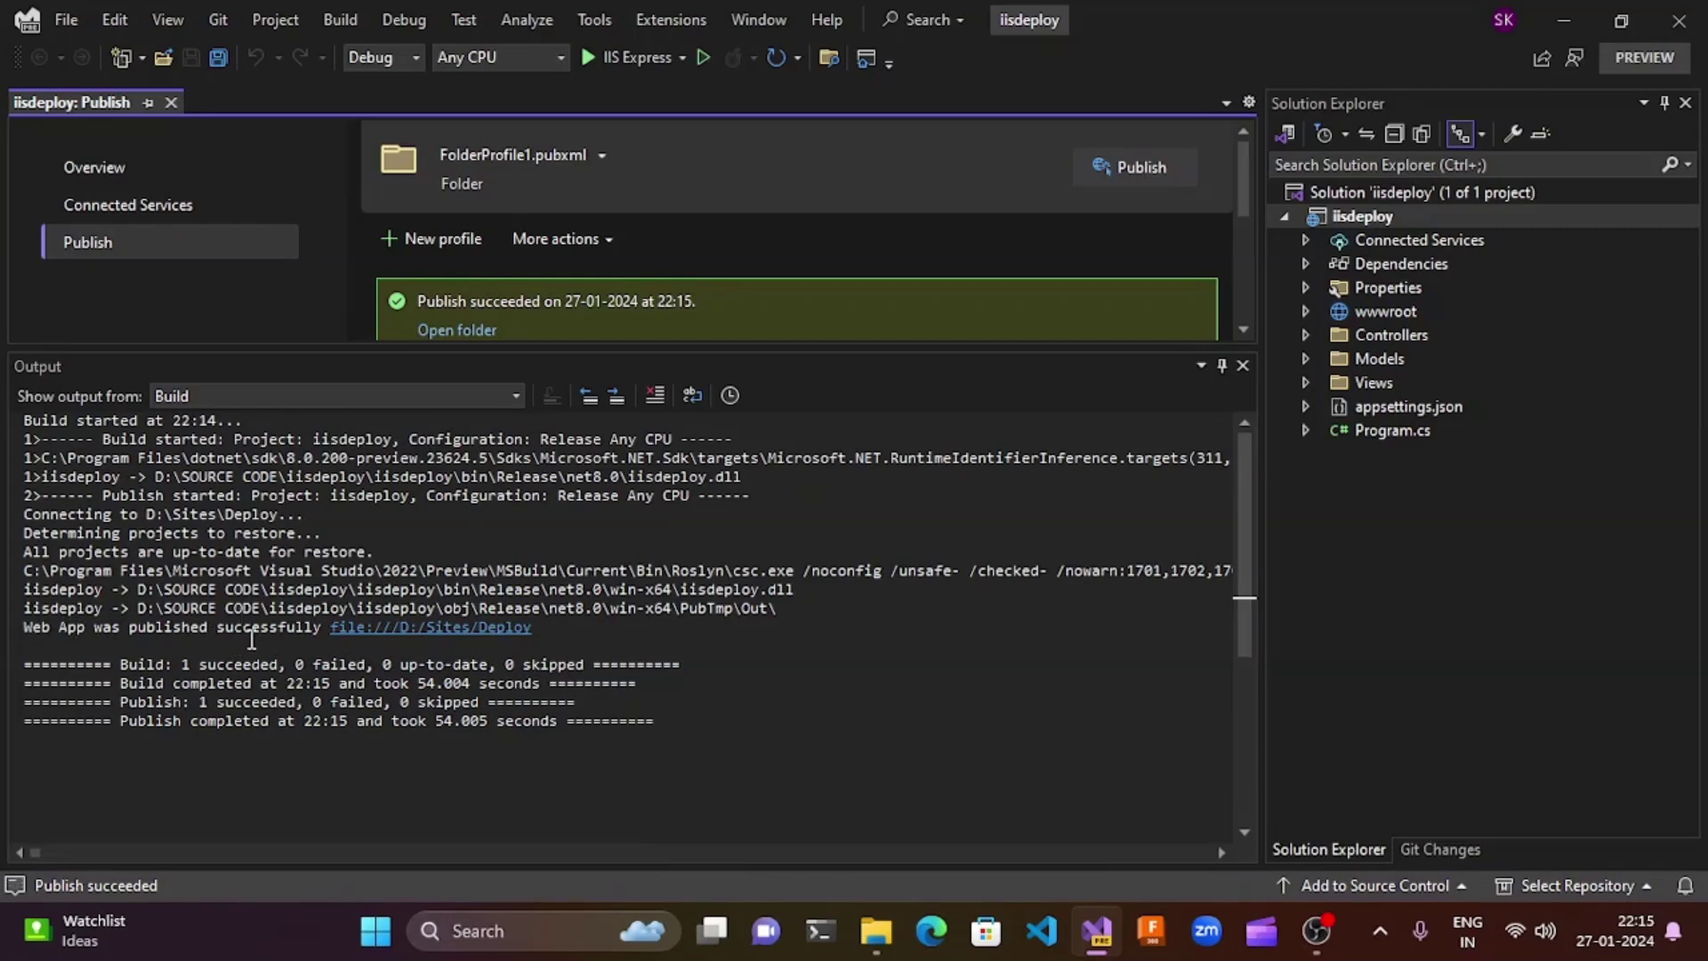
left_click(454, 628)
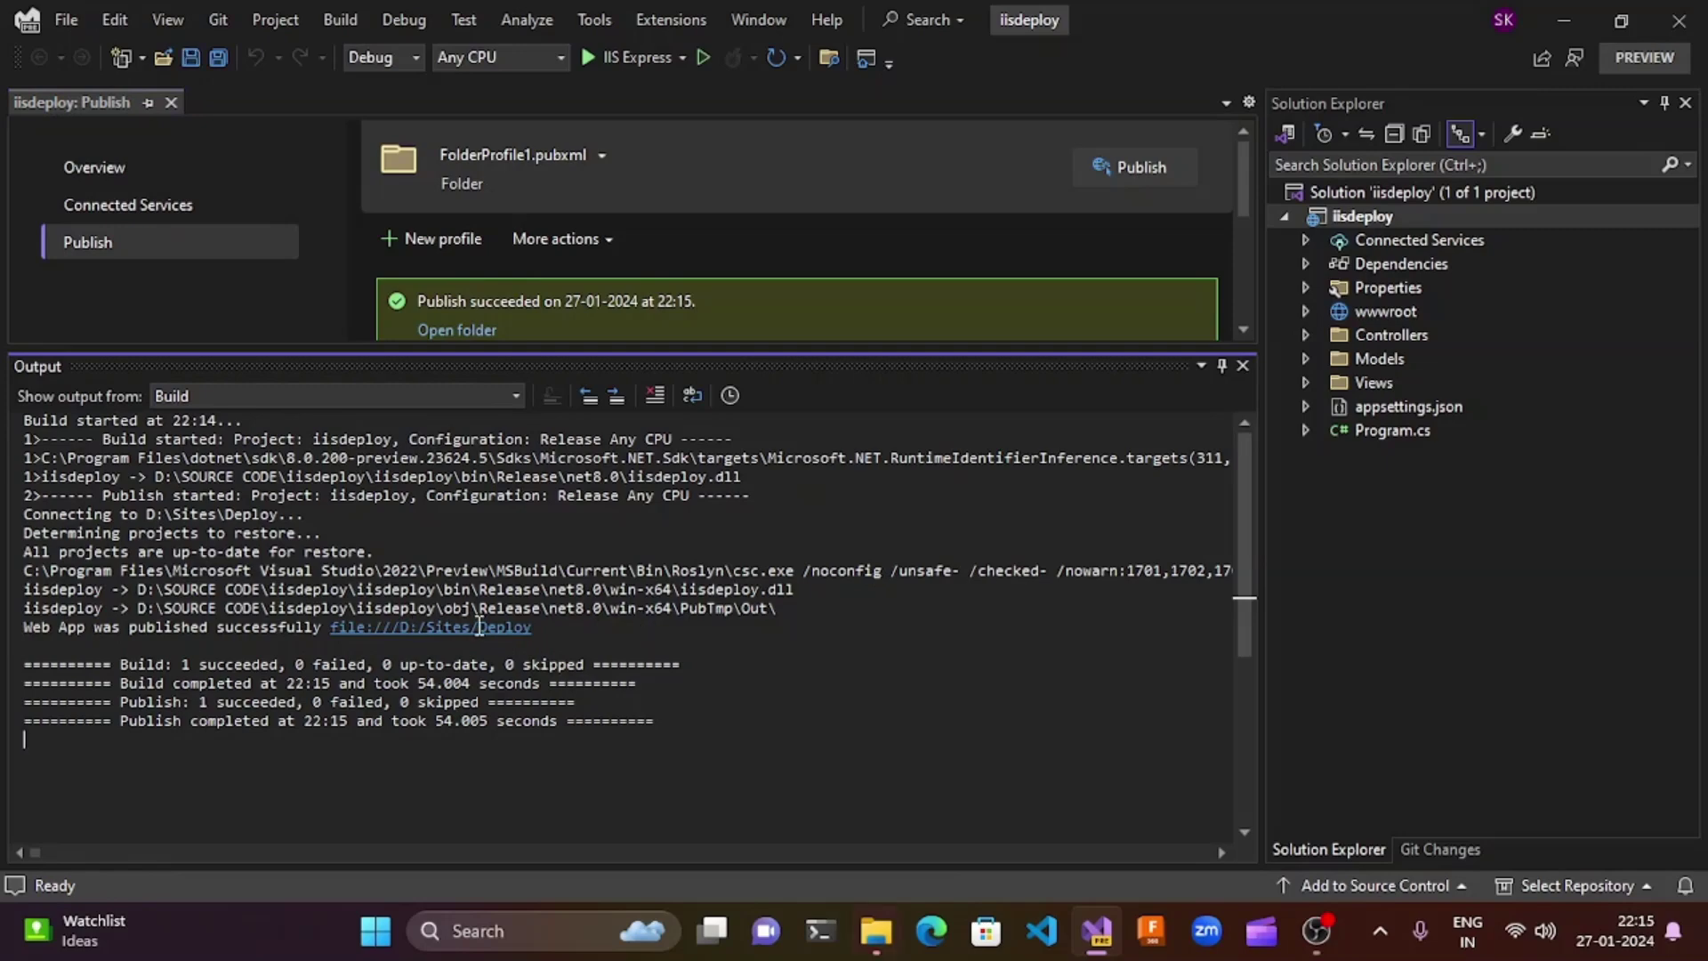
mouse_move(881, 930)
left_click(964, 815)
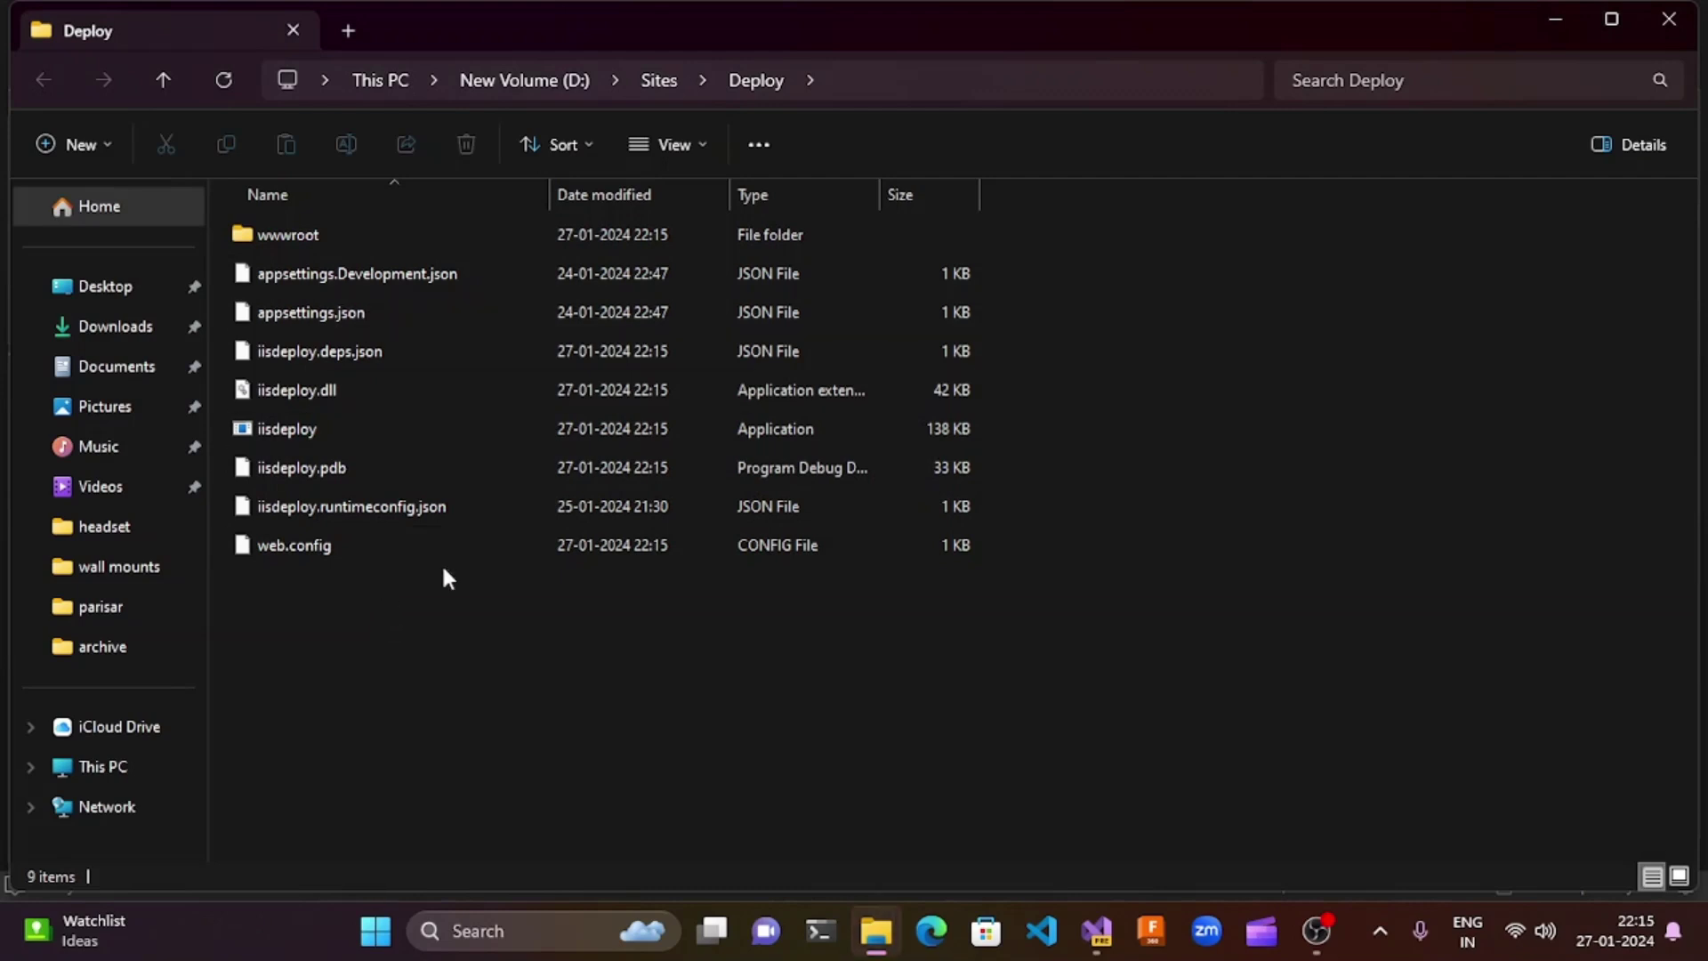
mouse_move(361, 388)
- Search Windows for "iis" and open Internet Information Services (IIS) Manager
key("super")
type("iis")
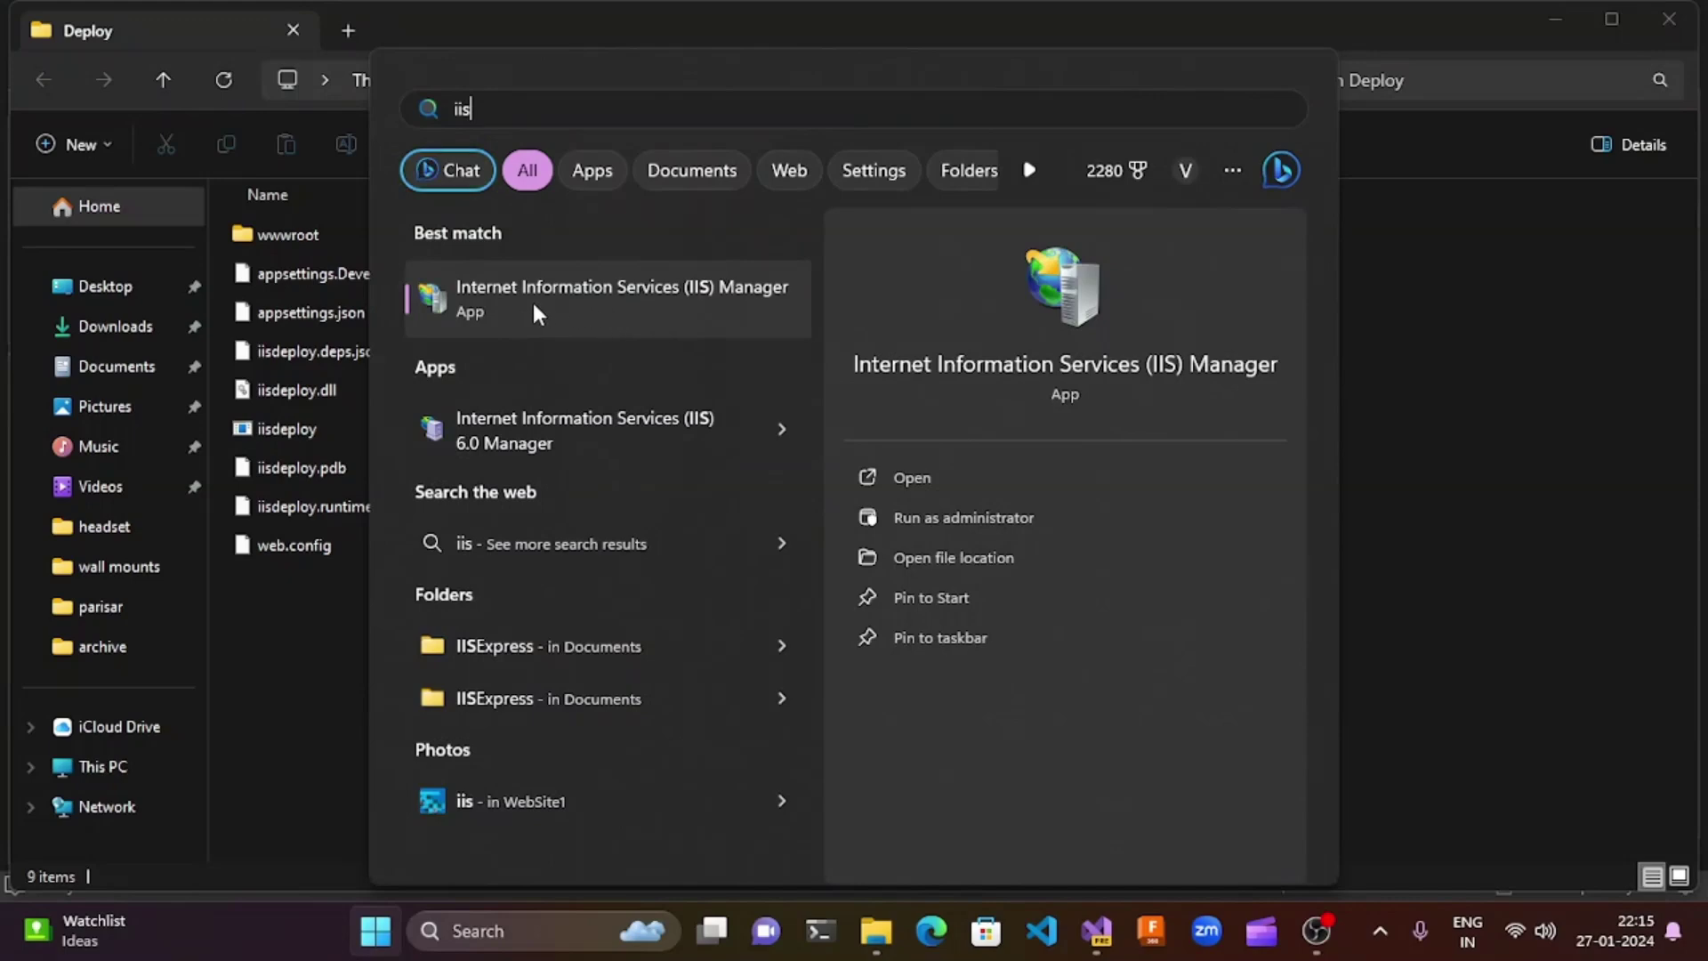
left_click(618, 314)
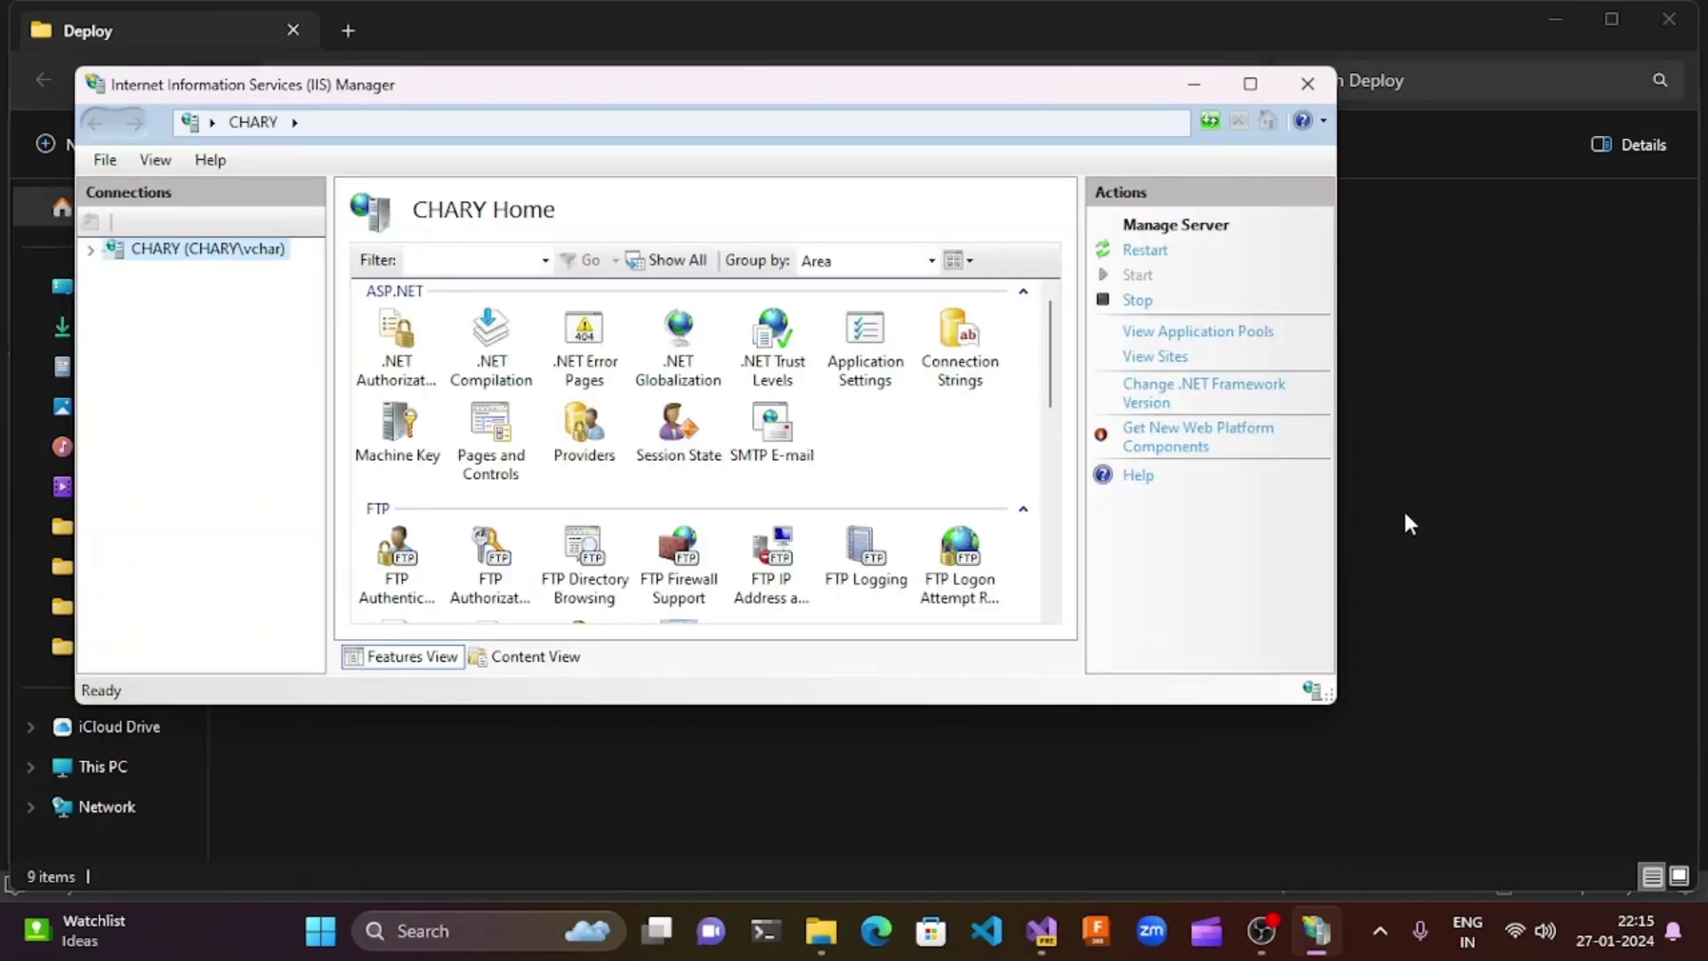
- Open Turn Windows features on or off and examine the Internet Information Services entries
key("super+s")
type("feat")
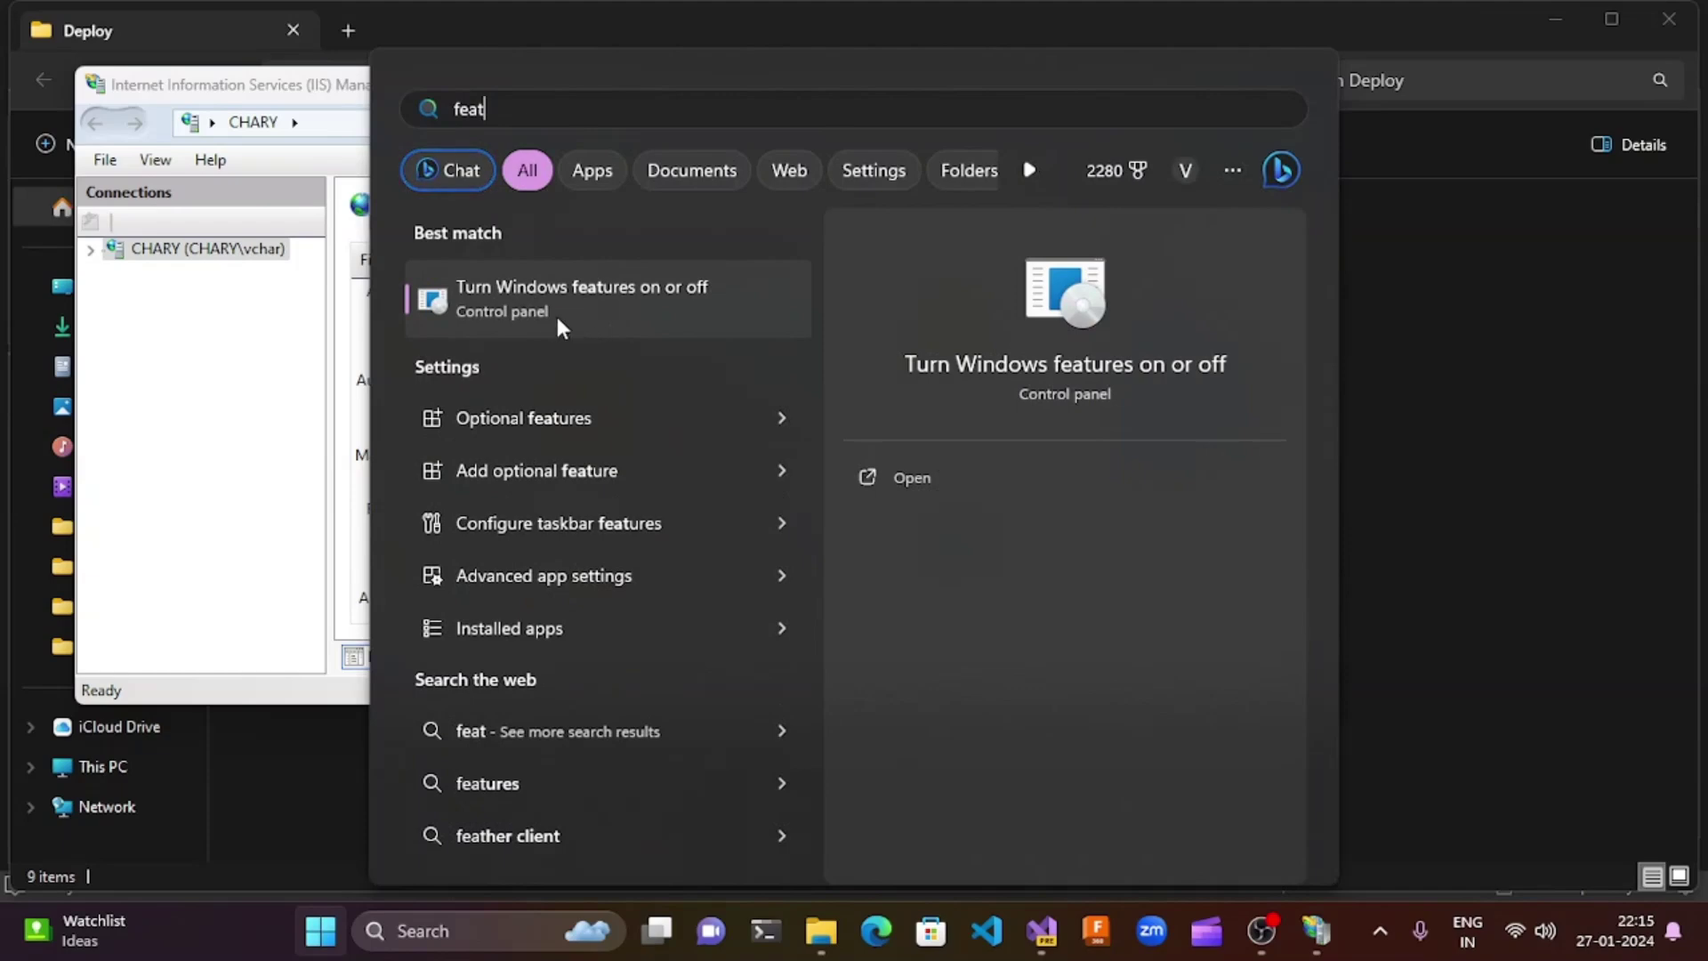
left_click(670, 298)
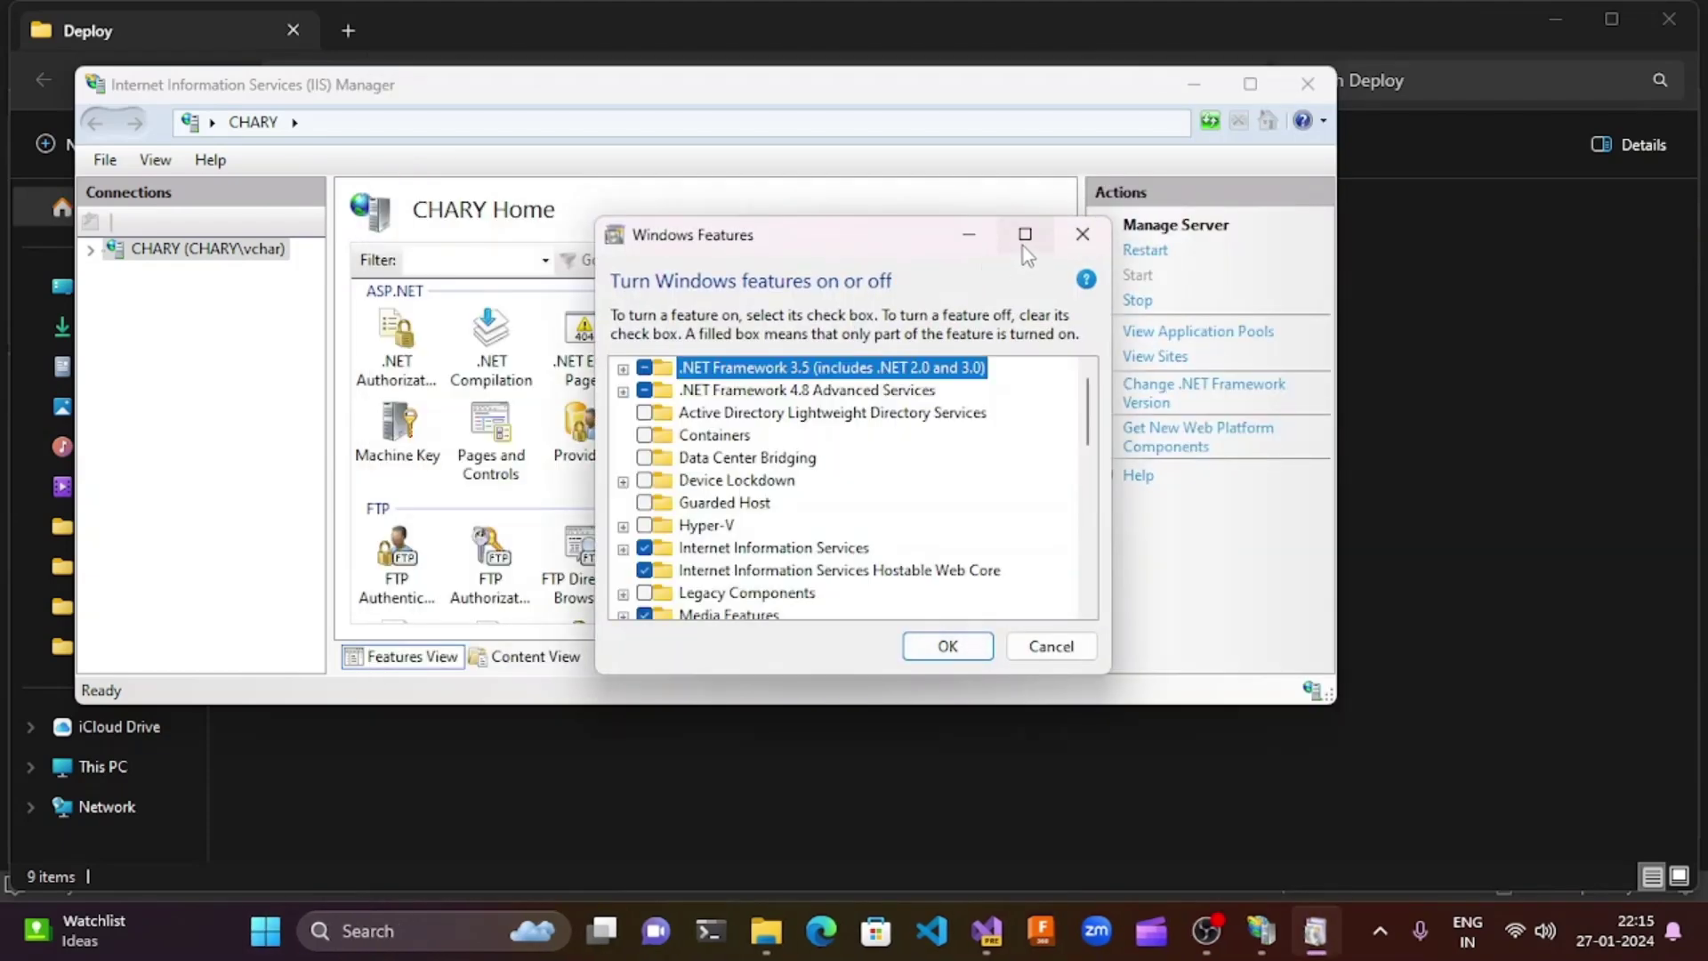
left_click(1024, 236)
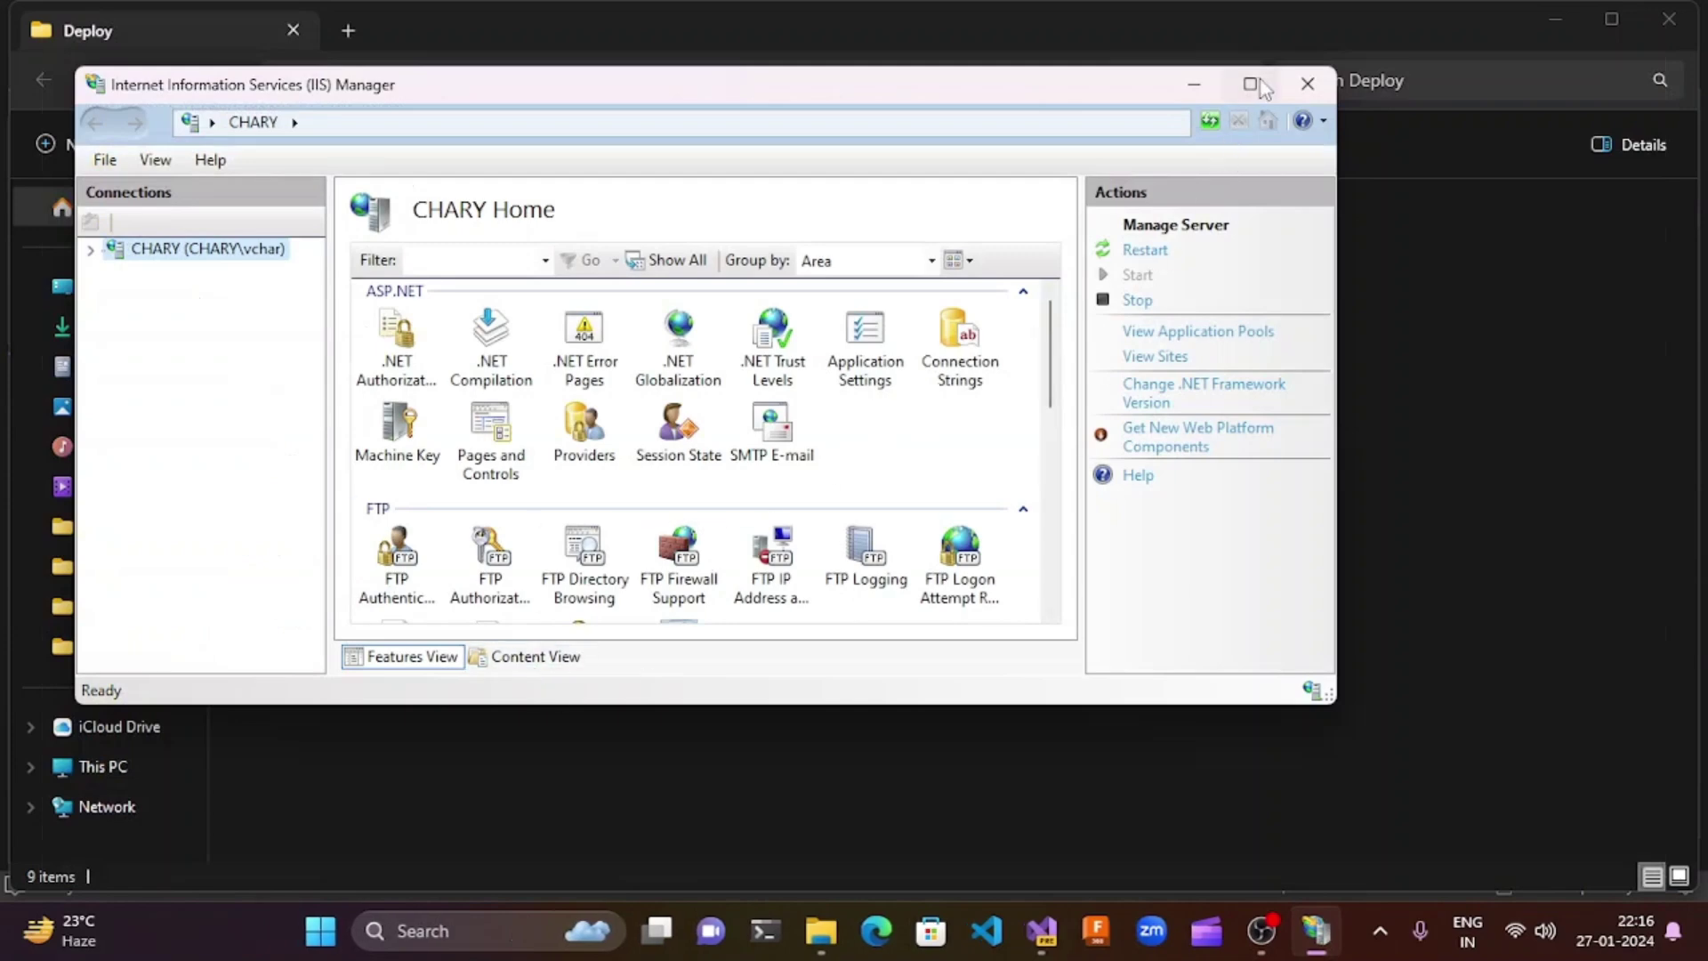
- Start adding a website under the server's Sites in IIS Manager and name the site deploy
left_click(1250, 83)
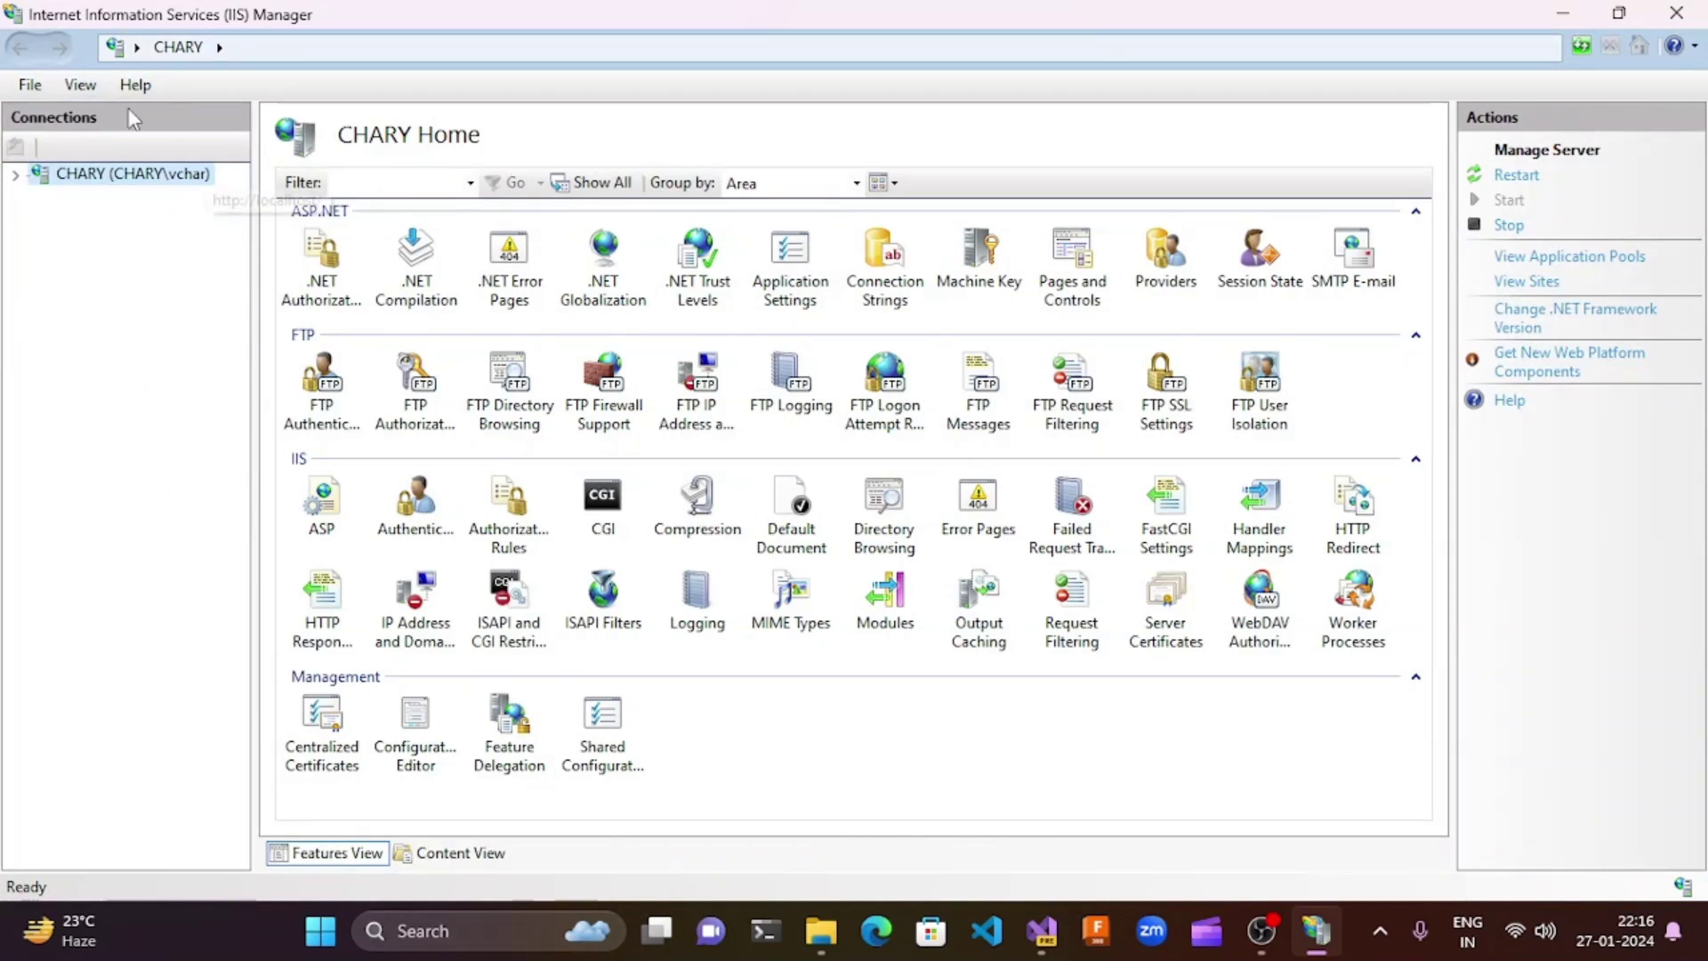
left_click(16, 174)
right_click(76, 224)
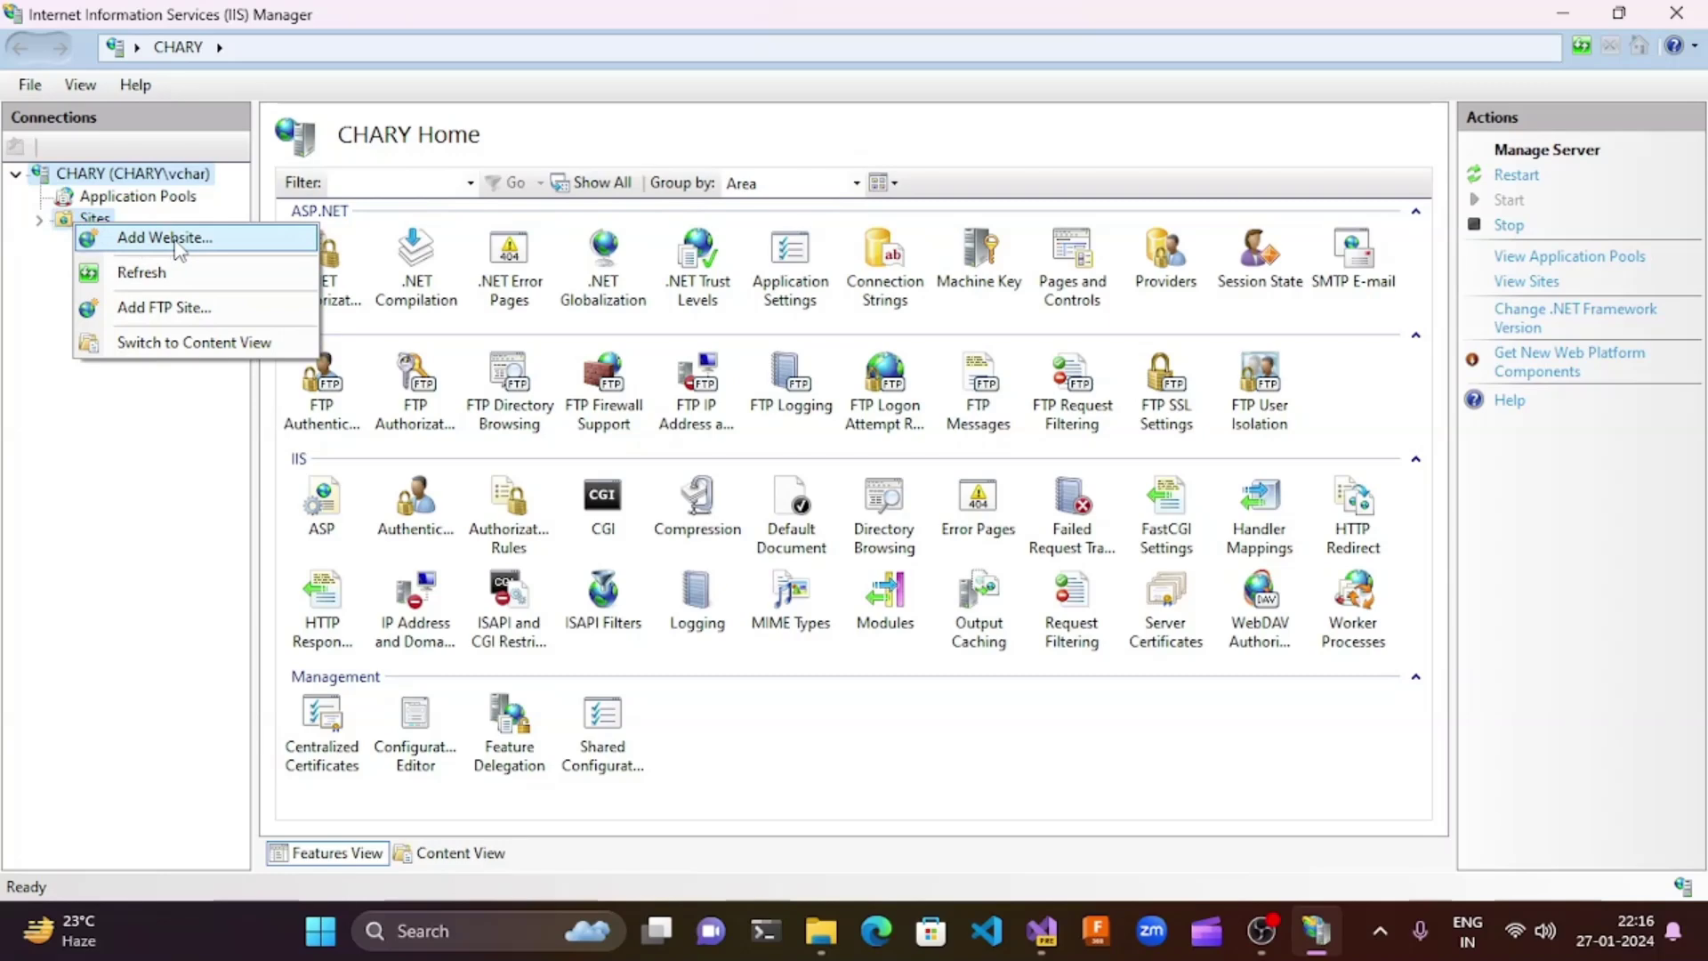
left_click(180, 241)
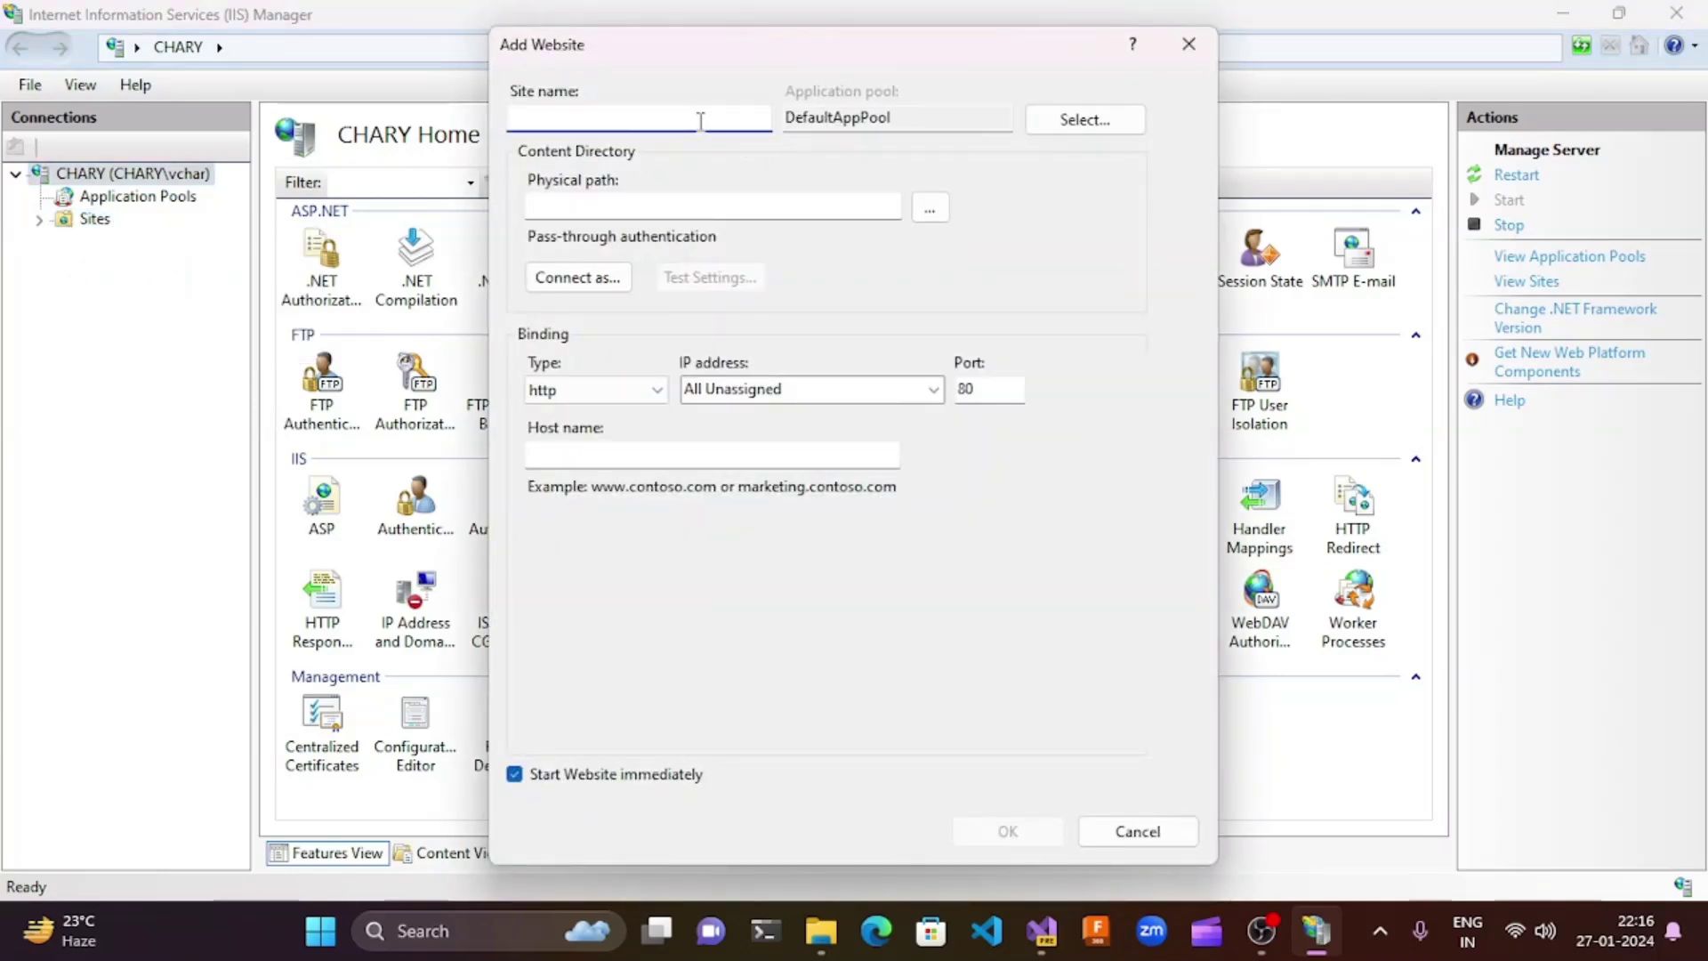
type("deploy")
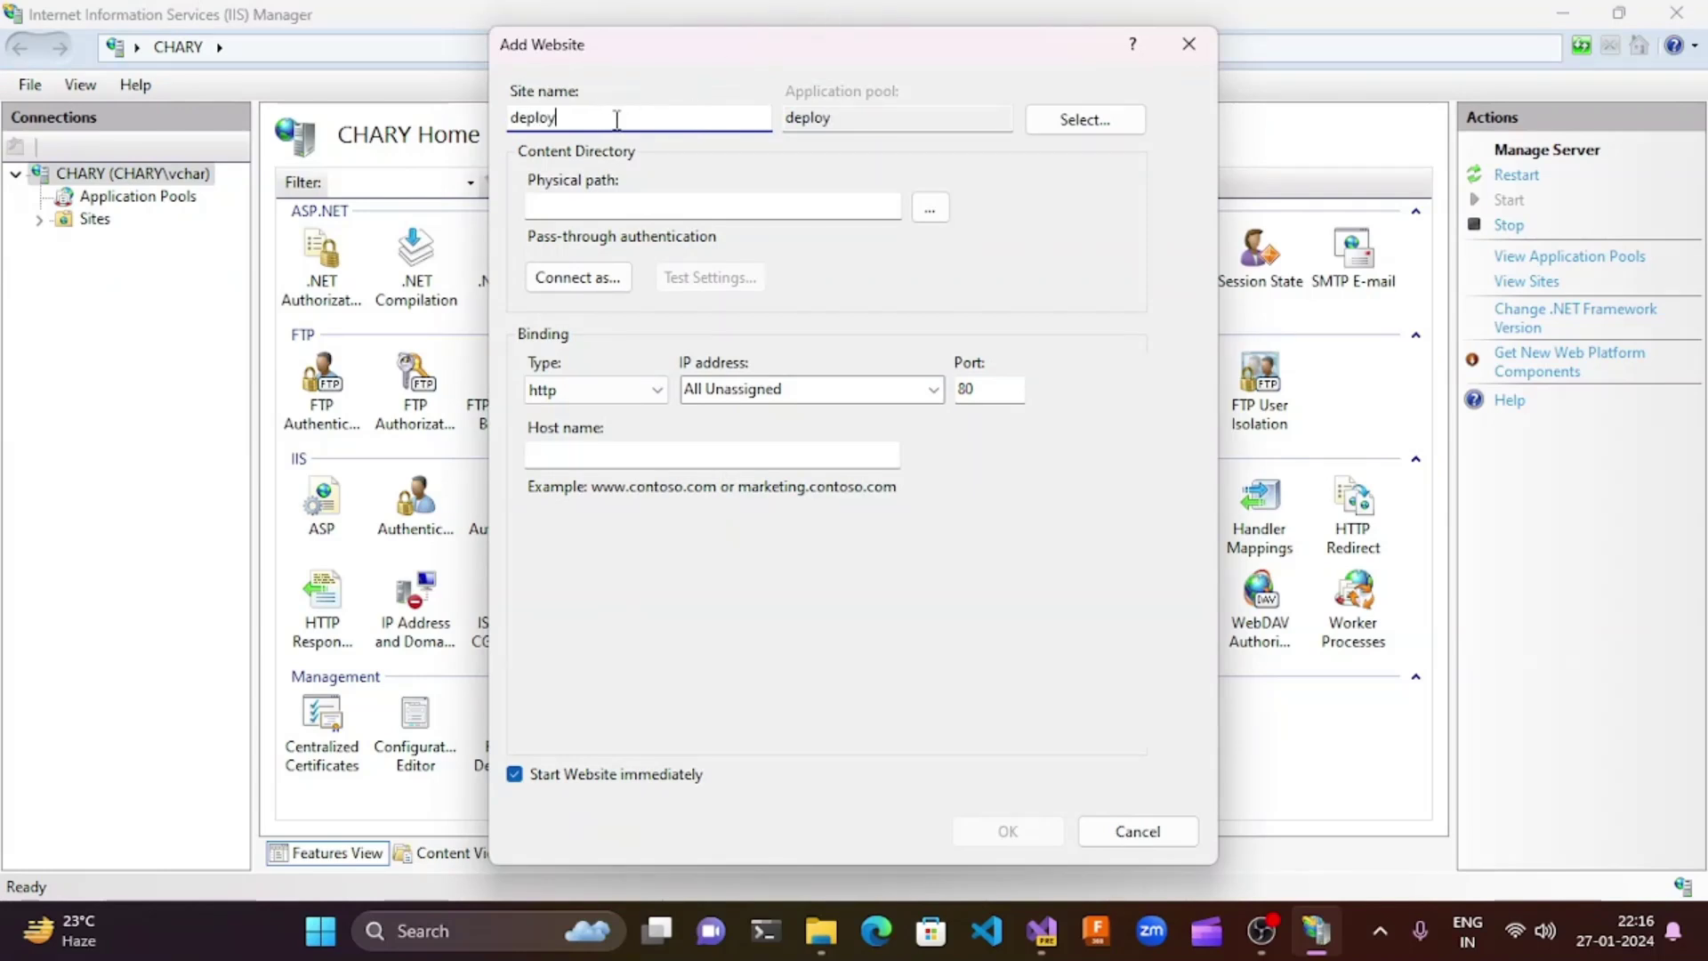
- Set the new website's physical path to the published folder D:\Sites\Deploy
left_click(930, 208)
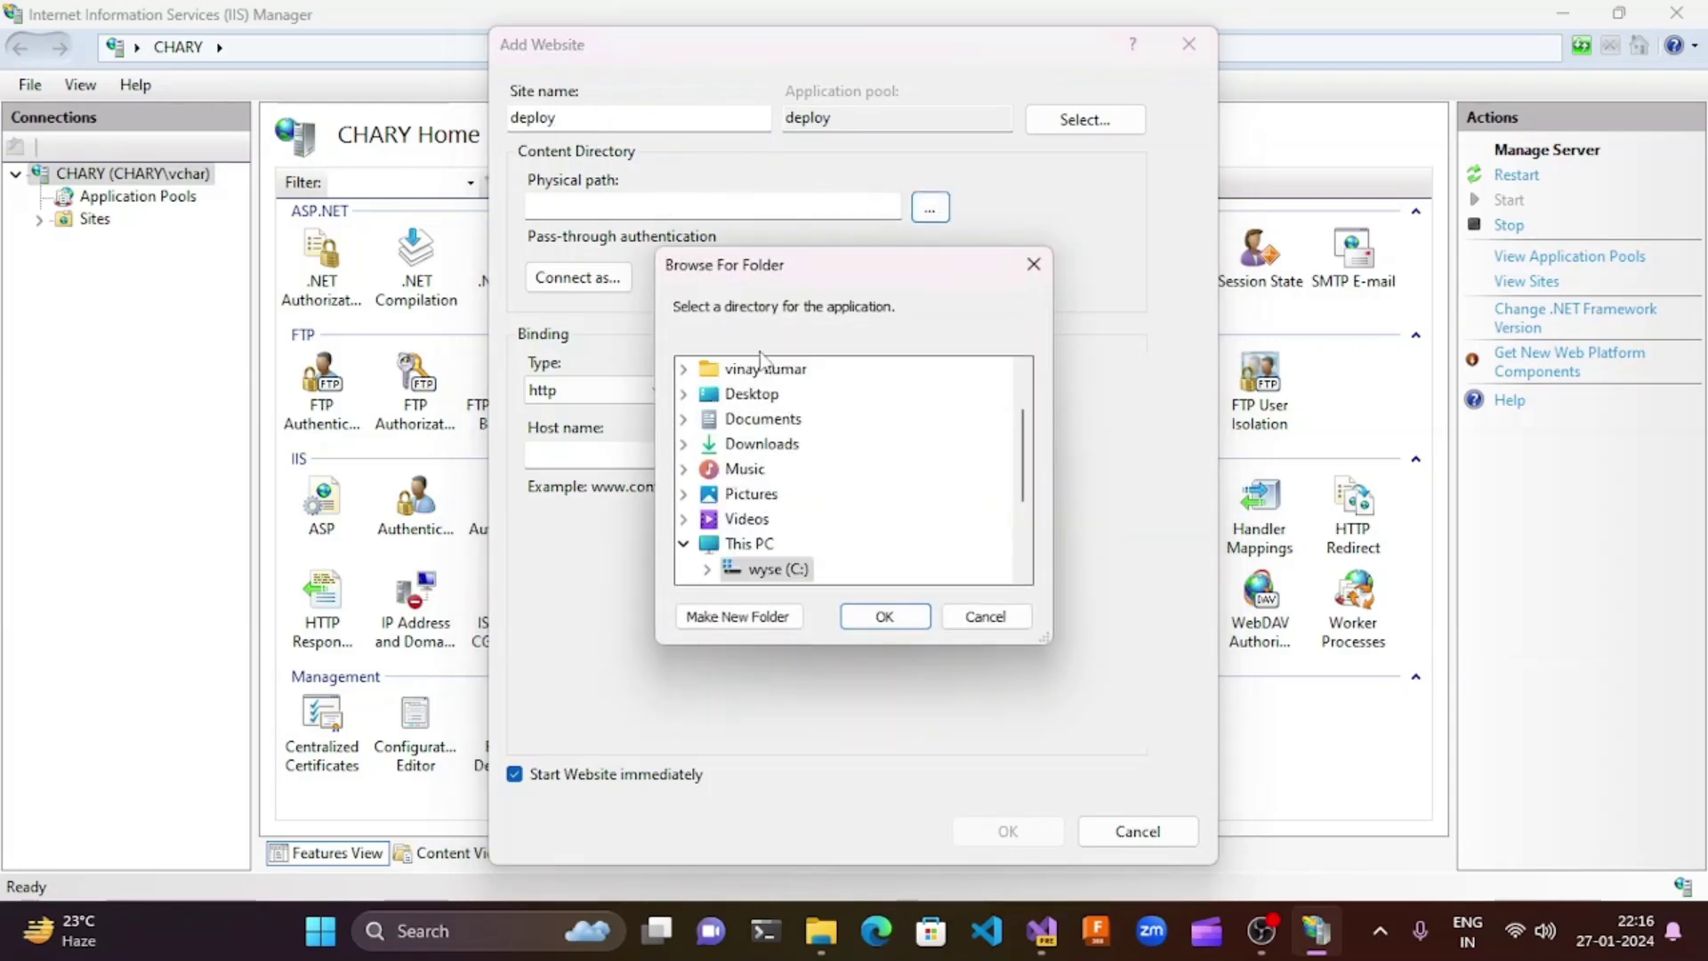
scroll(805, 547, "down", 1)
double_click(783, 443)
scroll(765, 542, "down", 2)
left_click(783, 393)
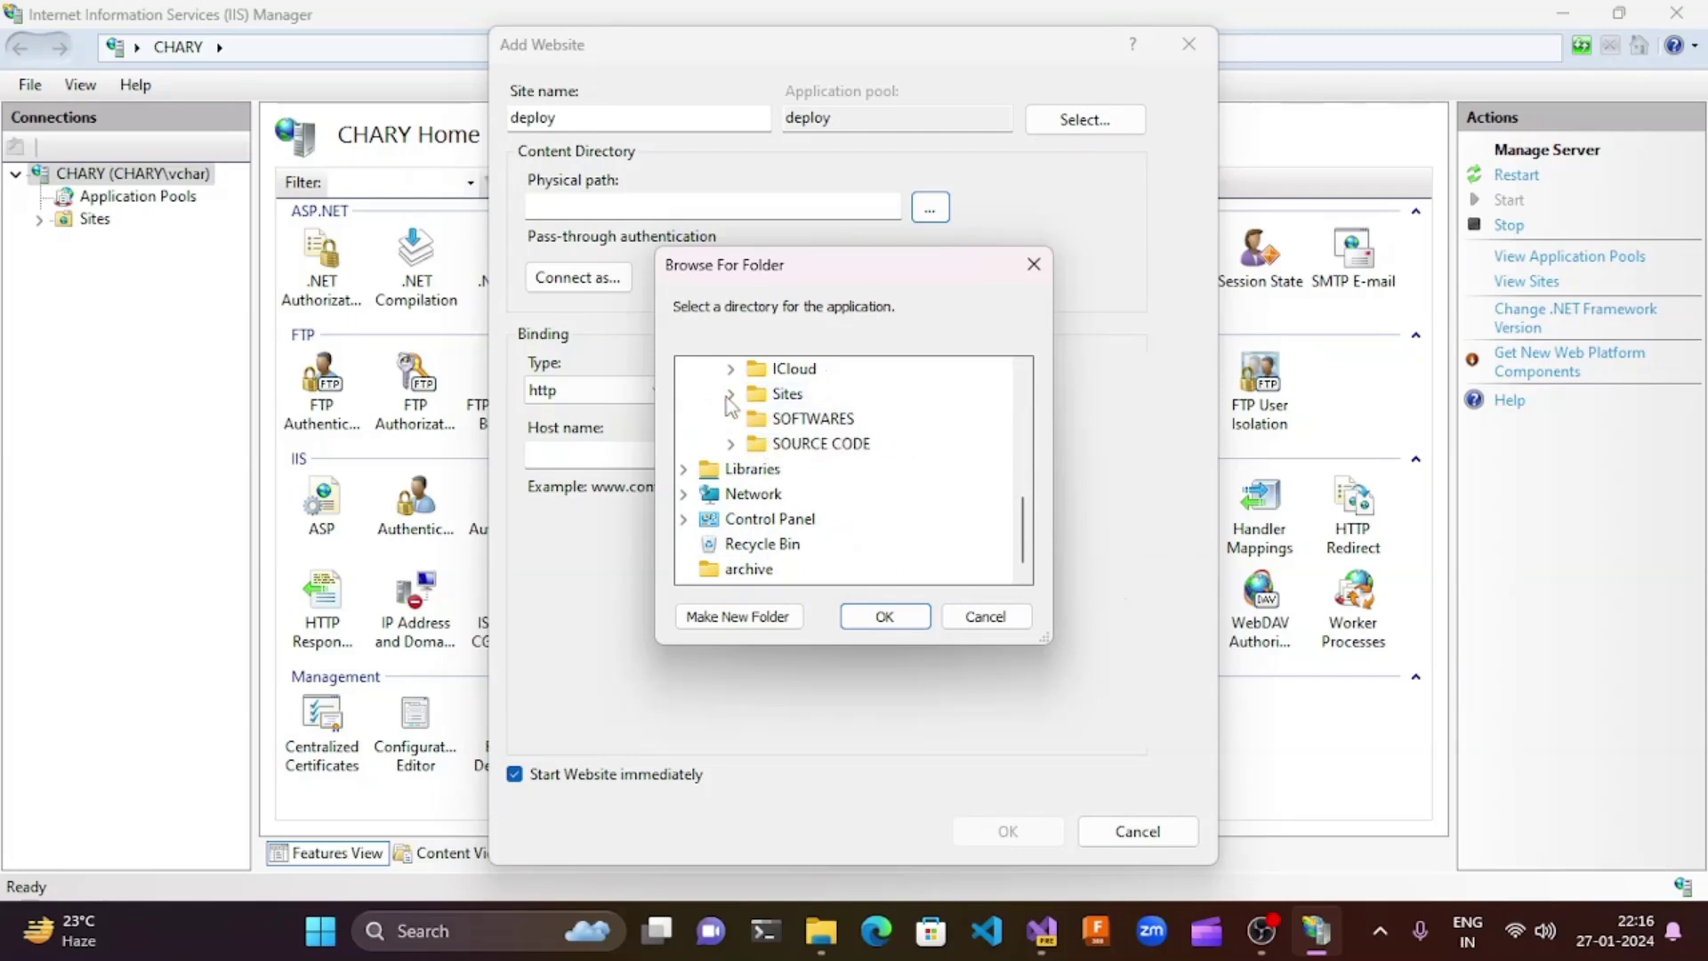
left_click(731, 394)
left_click(835, 423)
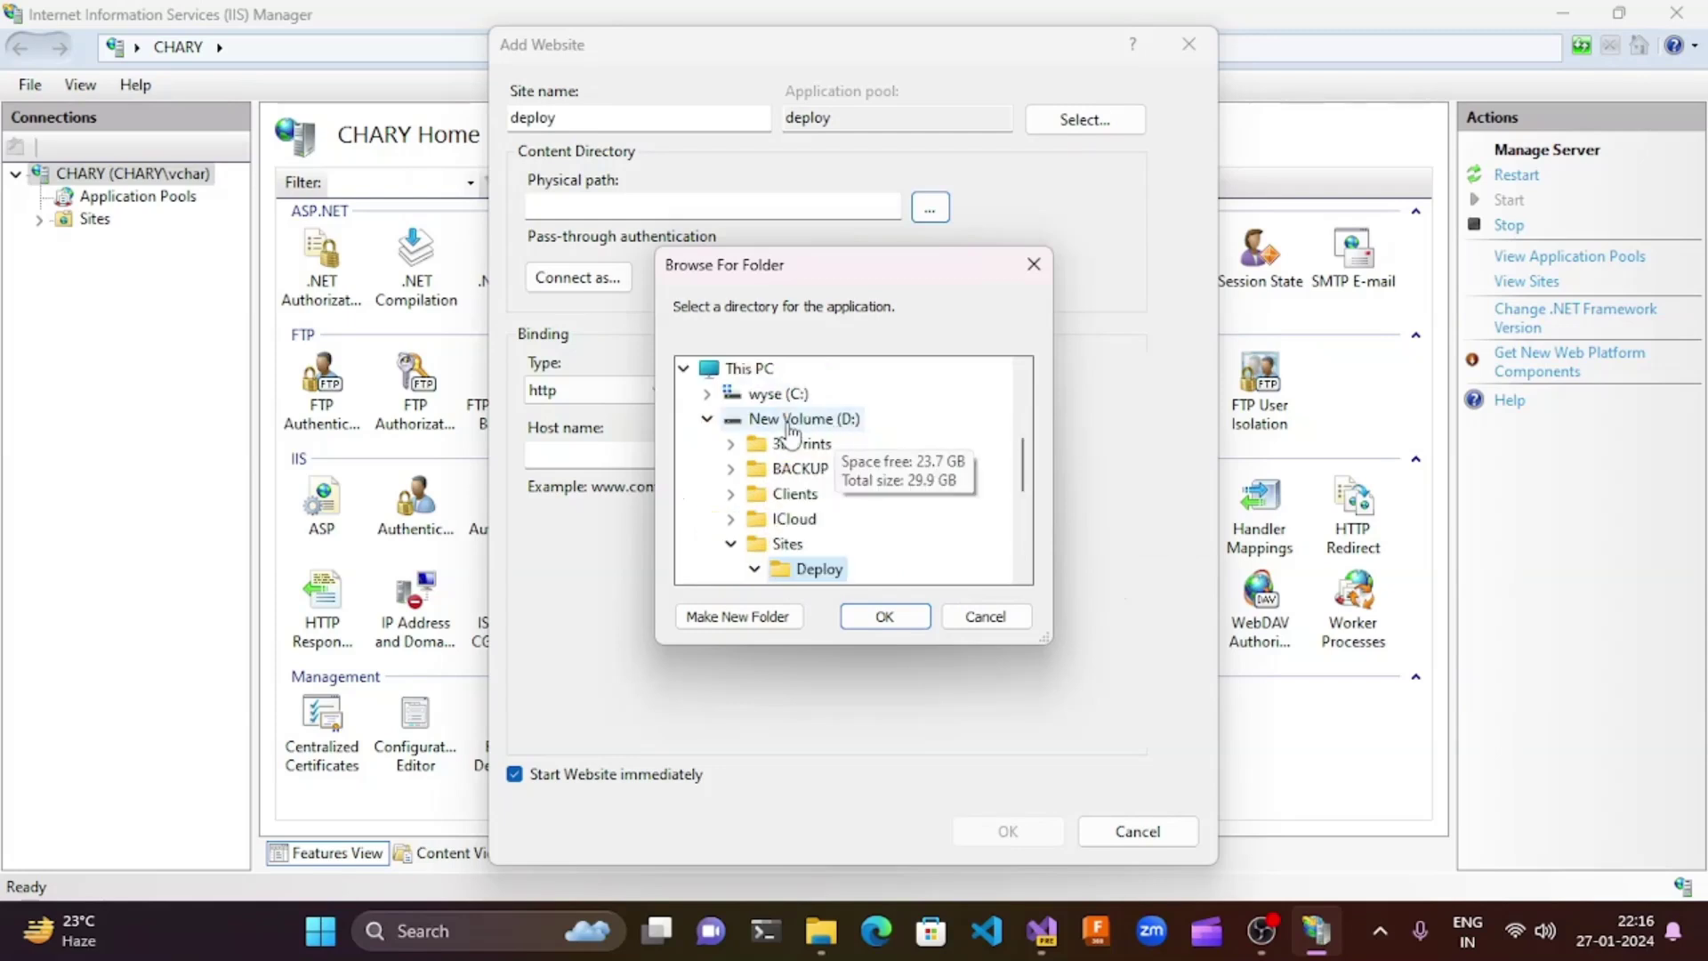
double_click(801, 564)
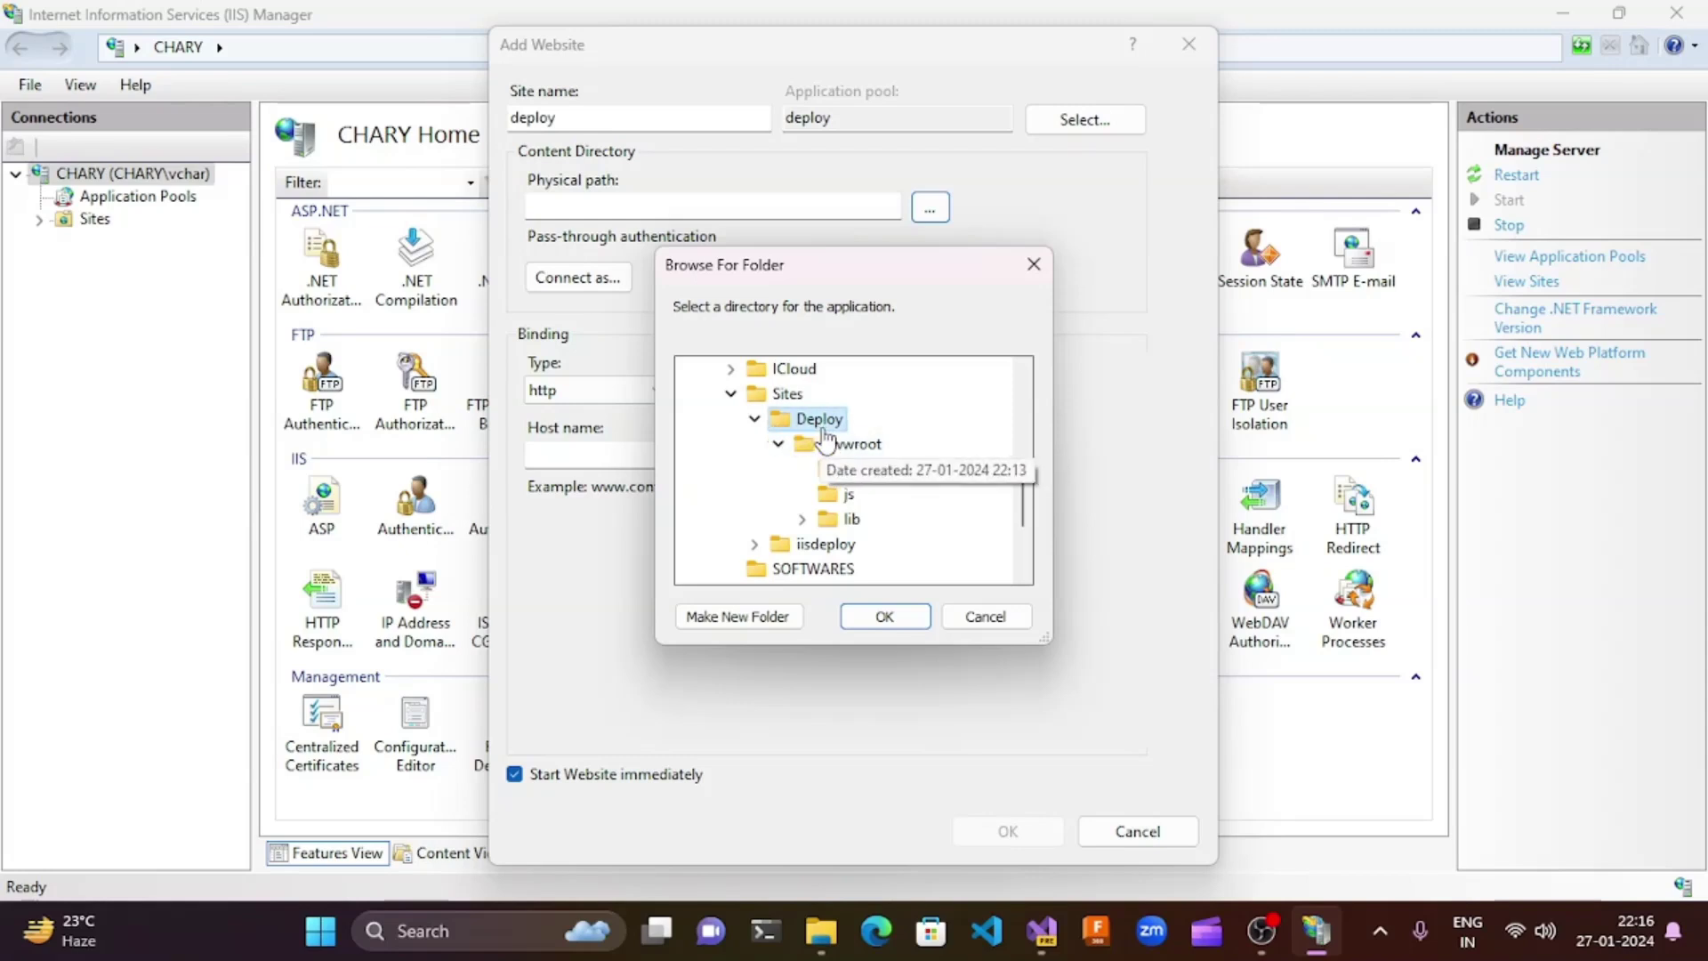
left_click(885, 616)
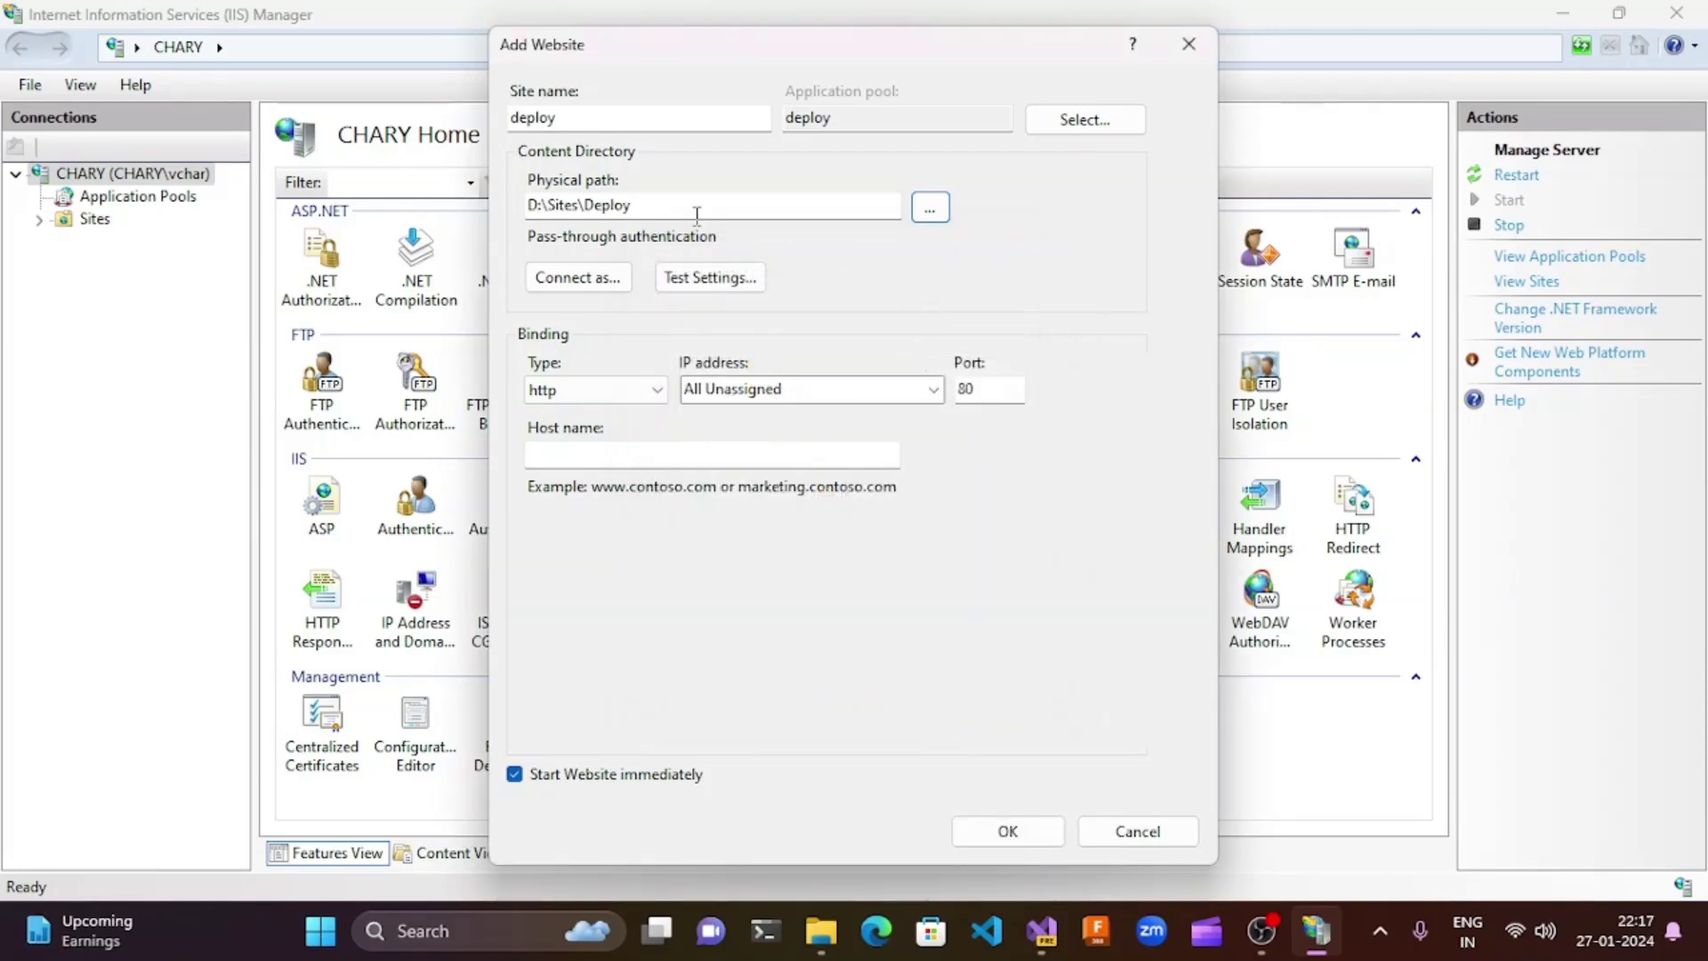
- Set the new website's binding port to 8080, leave the host name empty and create the site
left_click(1002, 389)
key("BackSpace")
key("BackSpace")
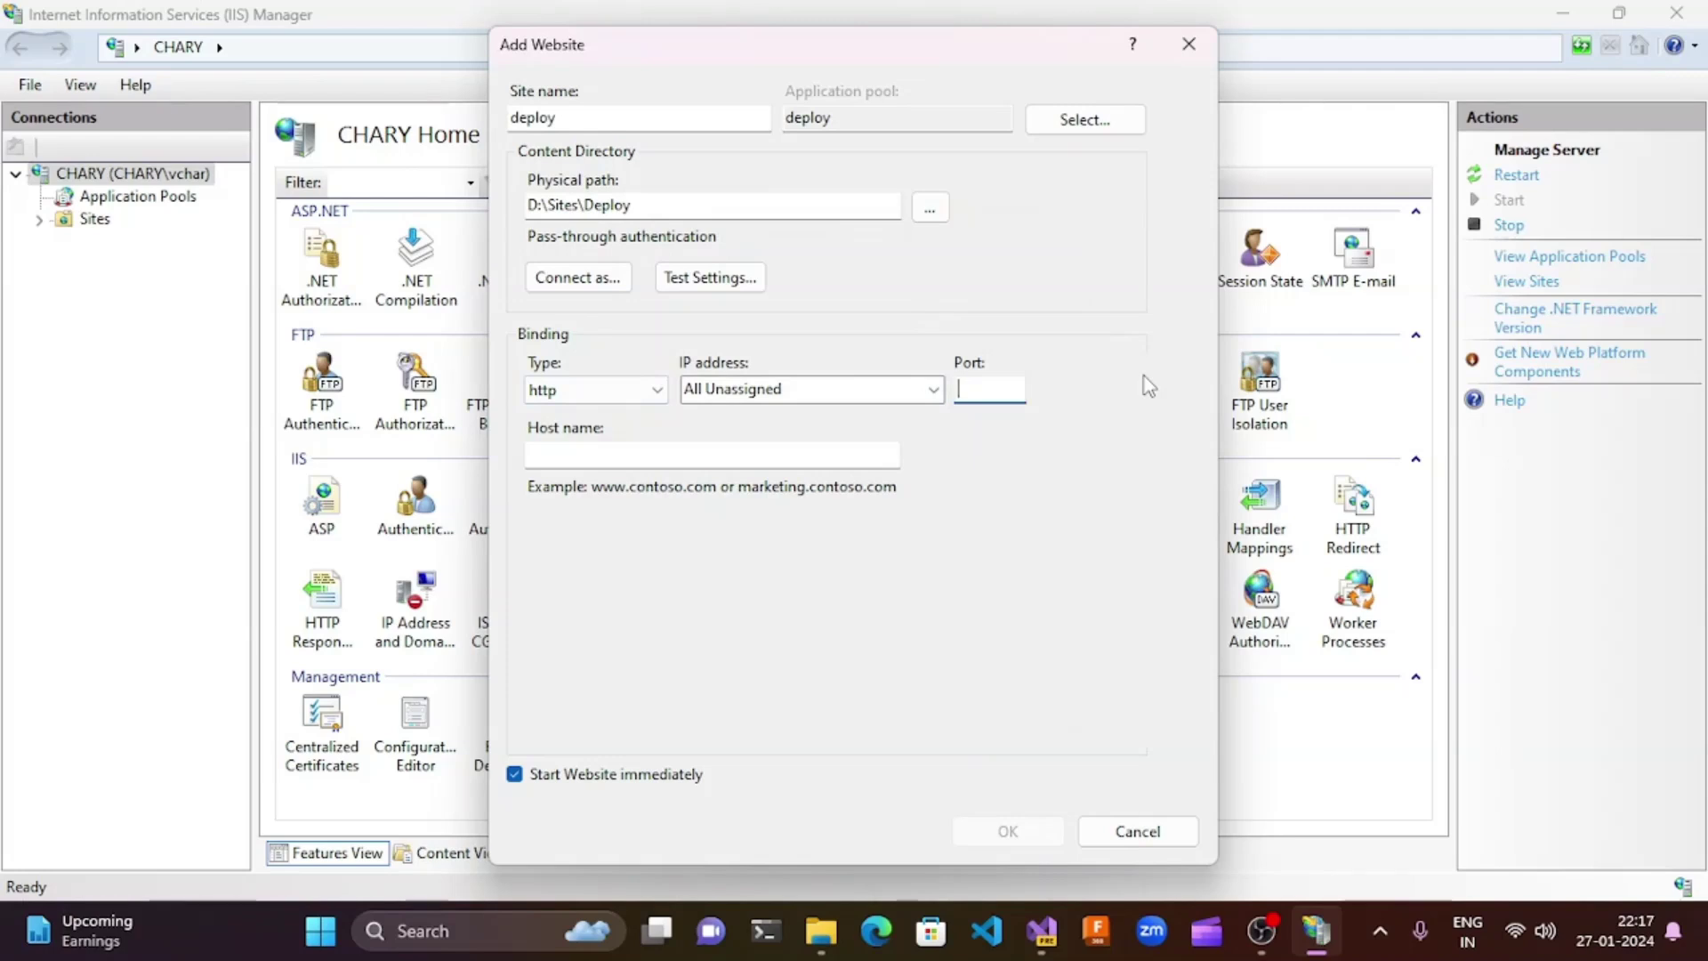
type("8080")
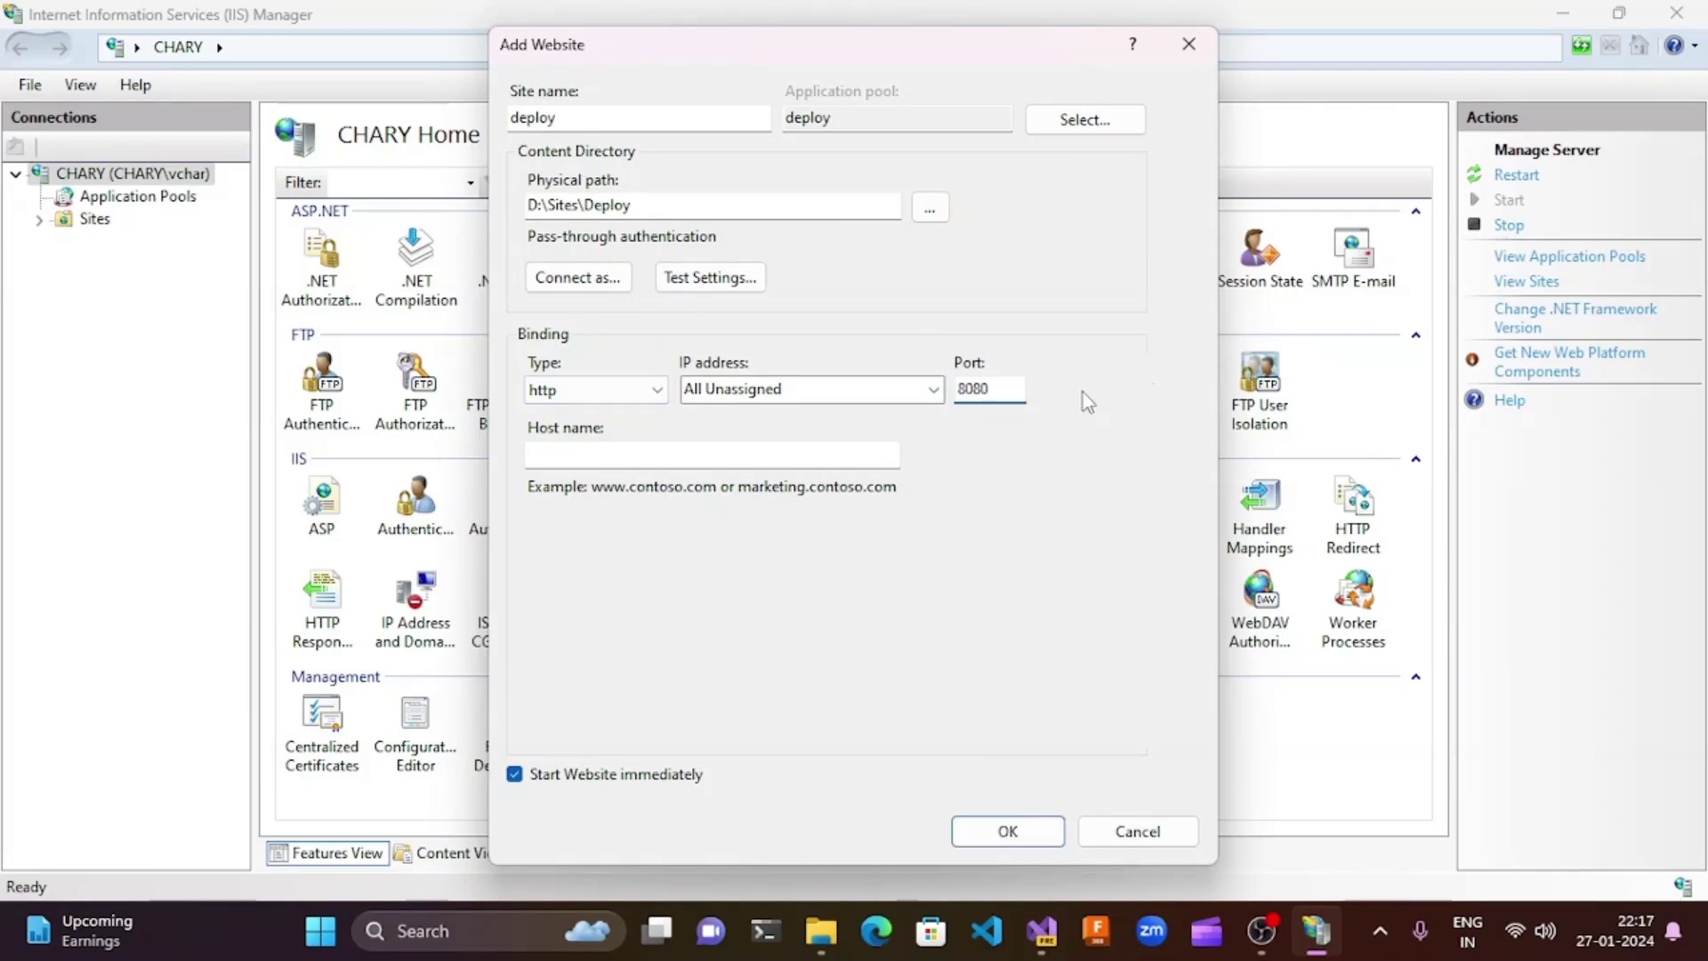
left_click(688, 462)
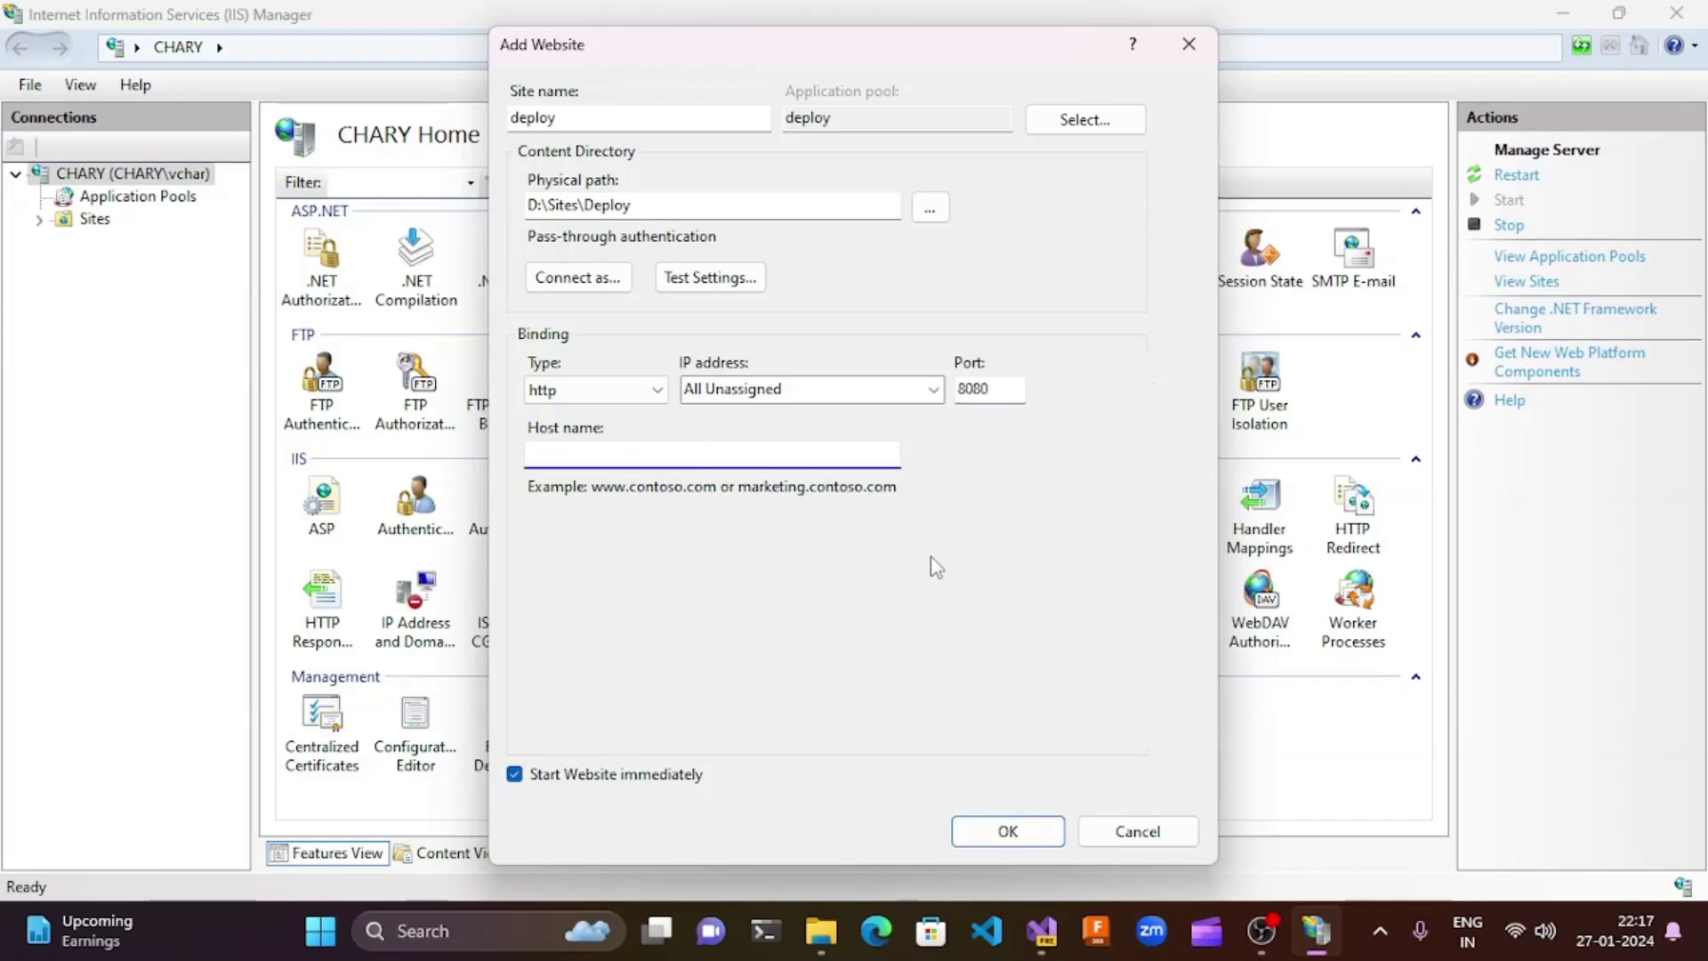
left_click(1015, 831)
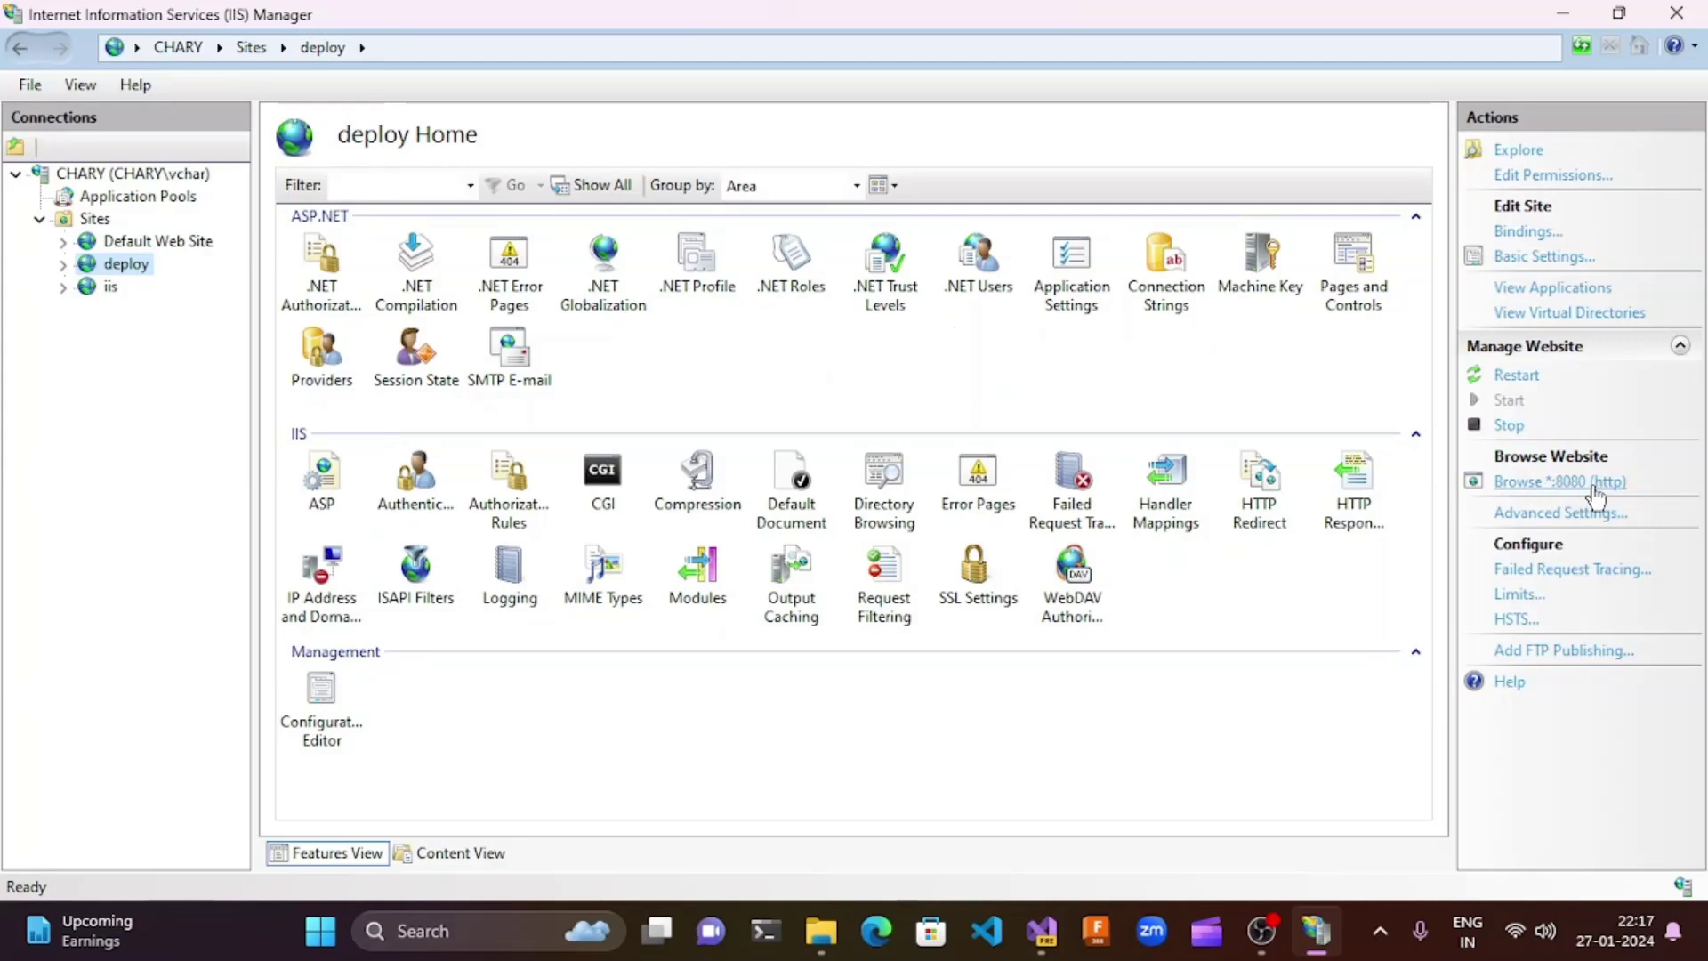
- Browse the deploy site on port 8080 from IIS Manager and check its Home and Privacy pages in Edge
left_click(1564, 485)
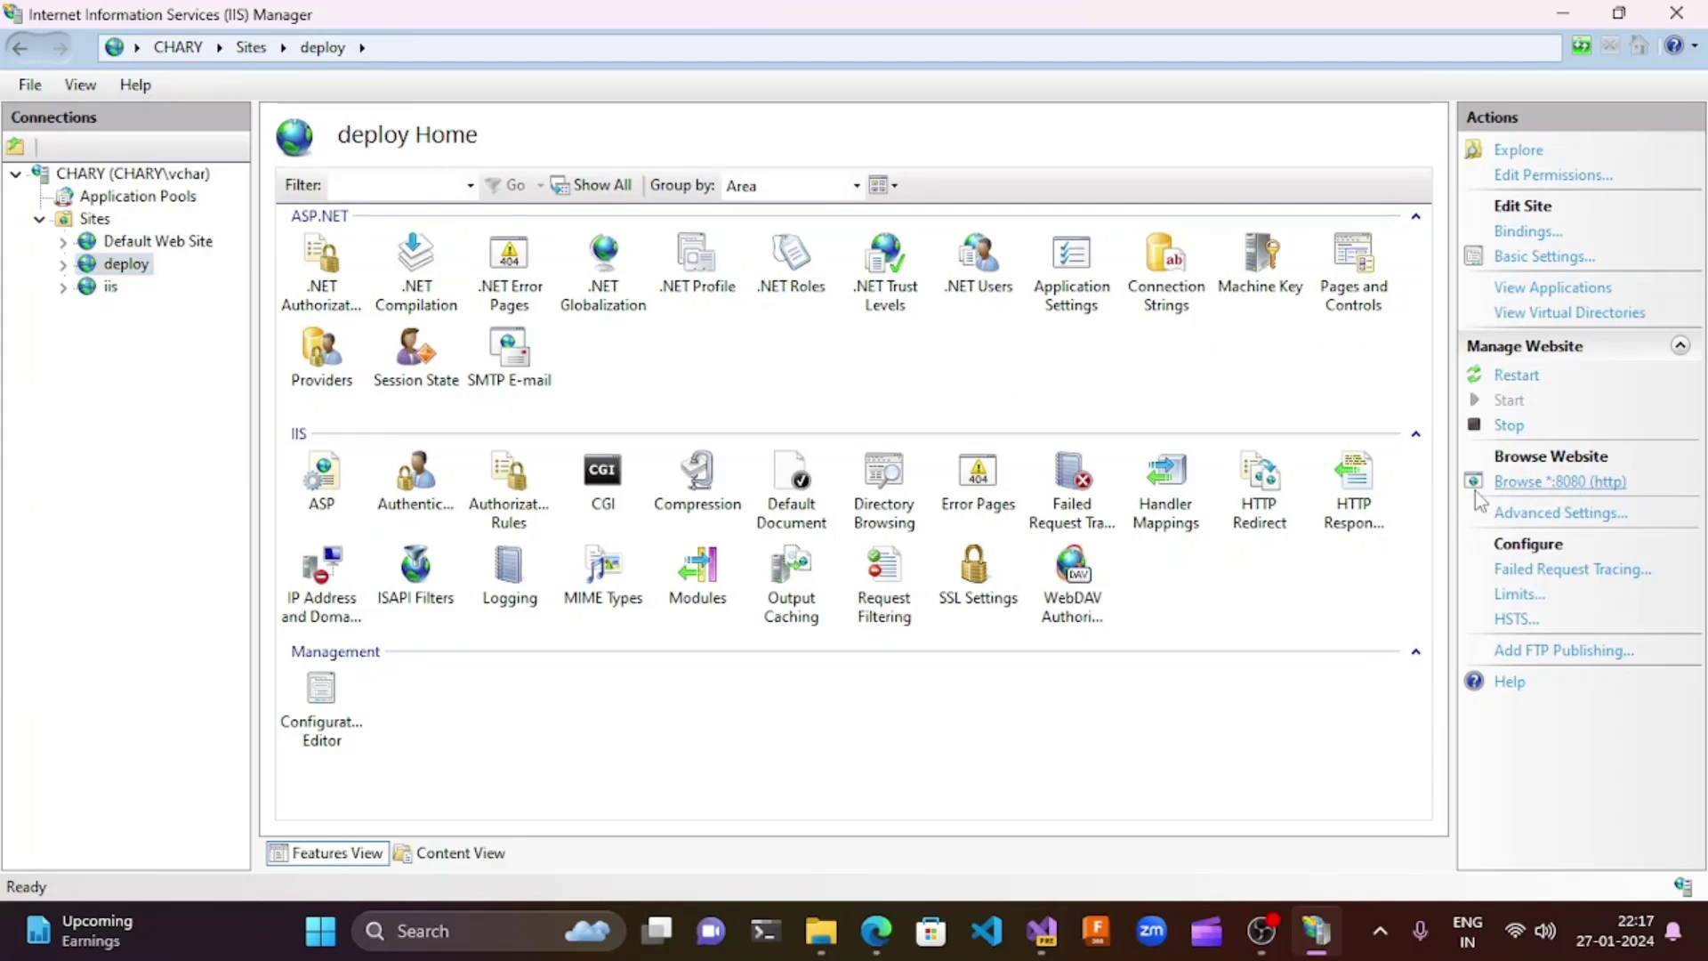
mouse_move(876, 931)
left_click(892, 851)
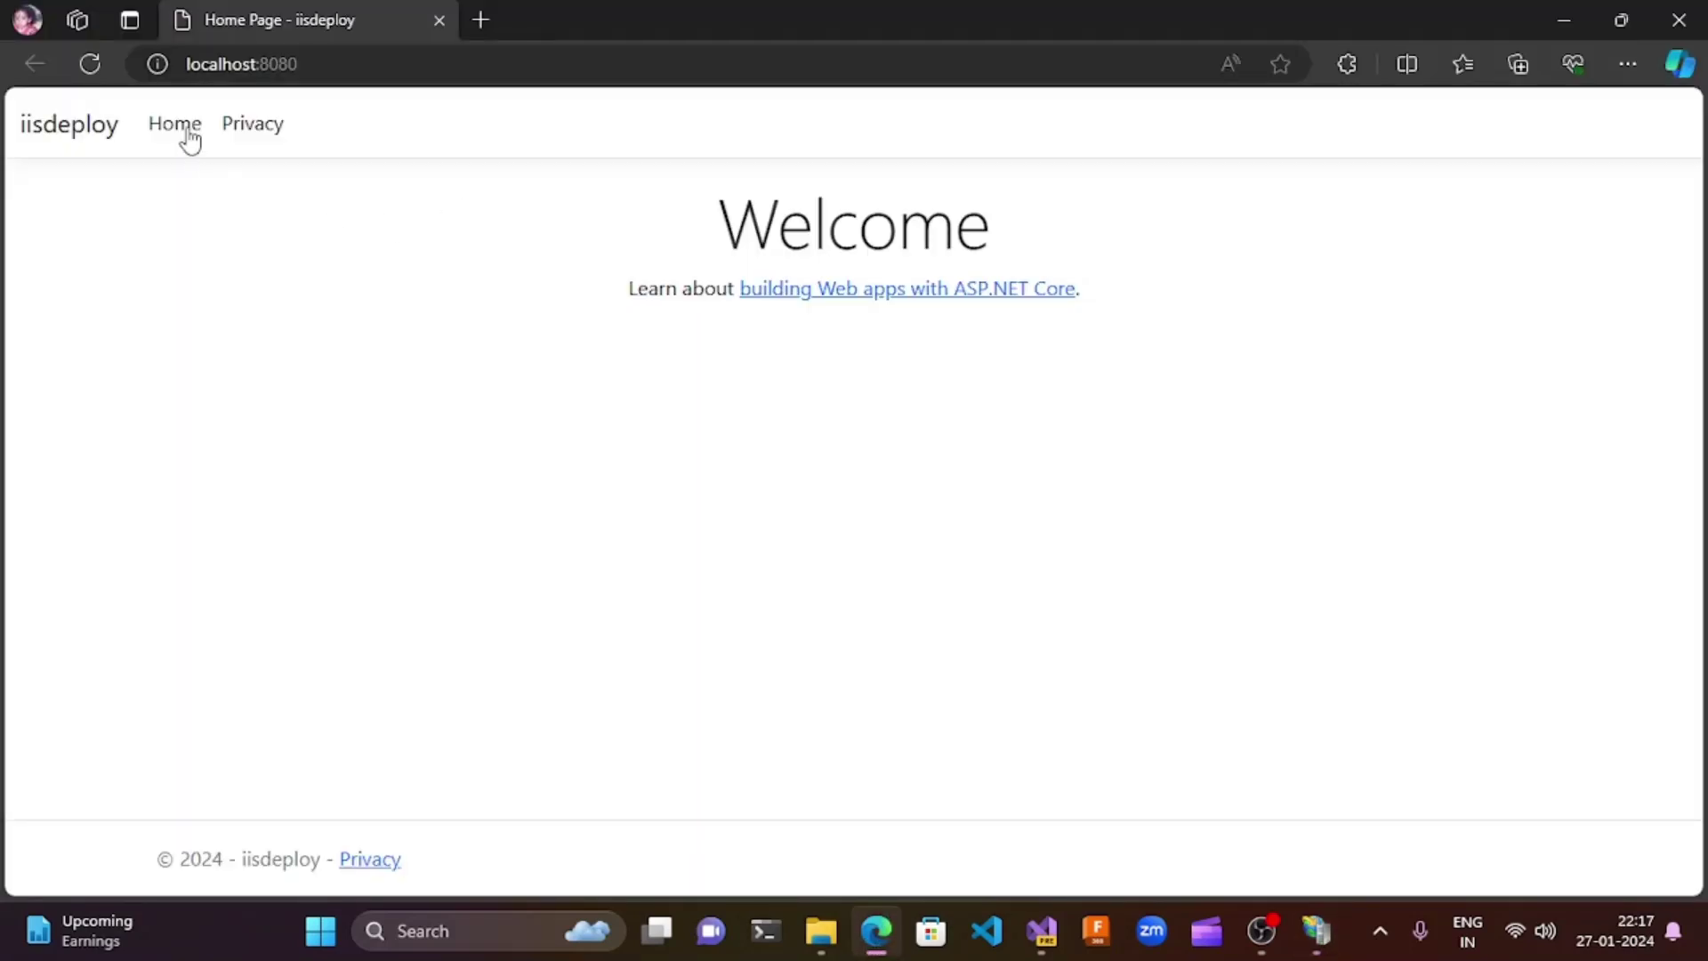
left_click(257, 125)
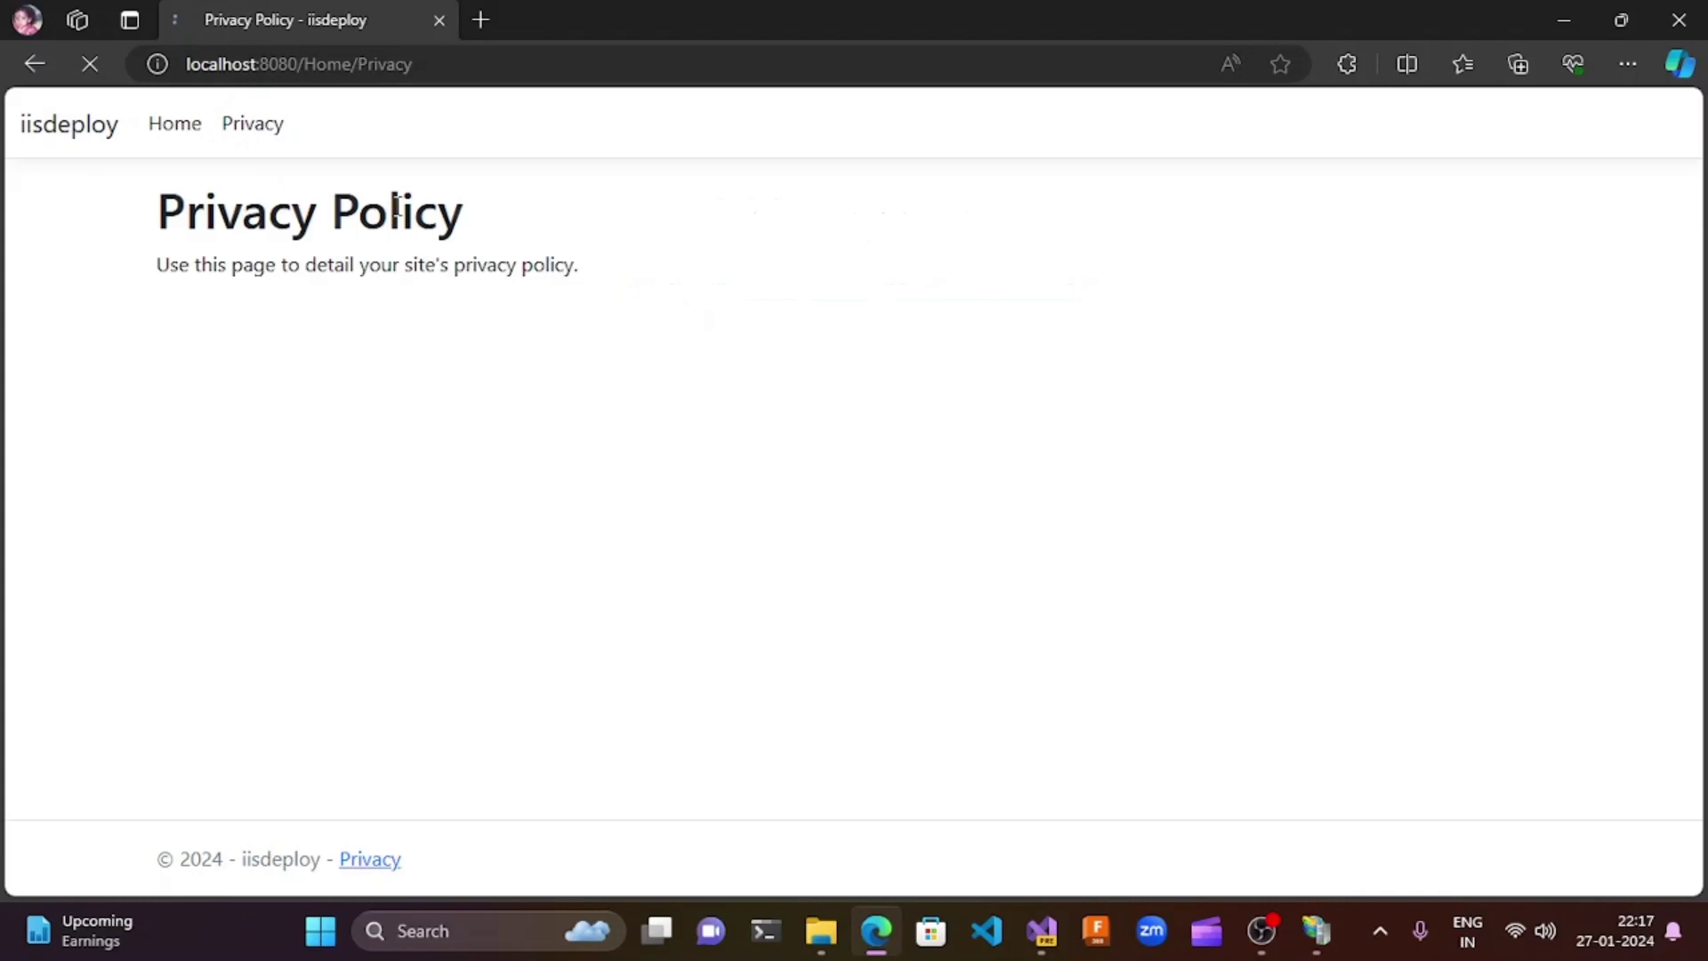
left_click(169, 125)
left_click(53, 133)
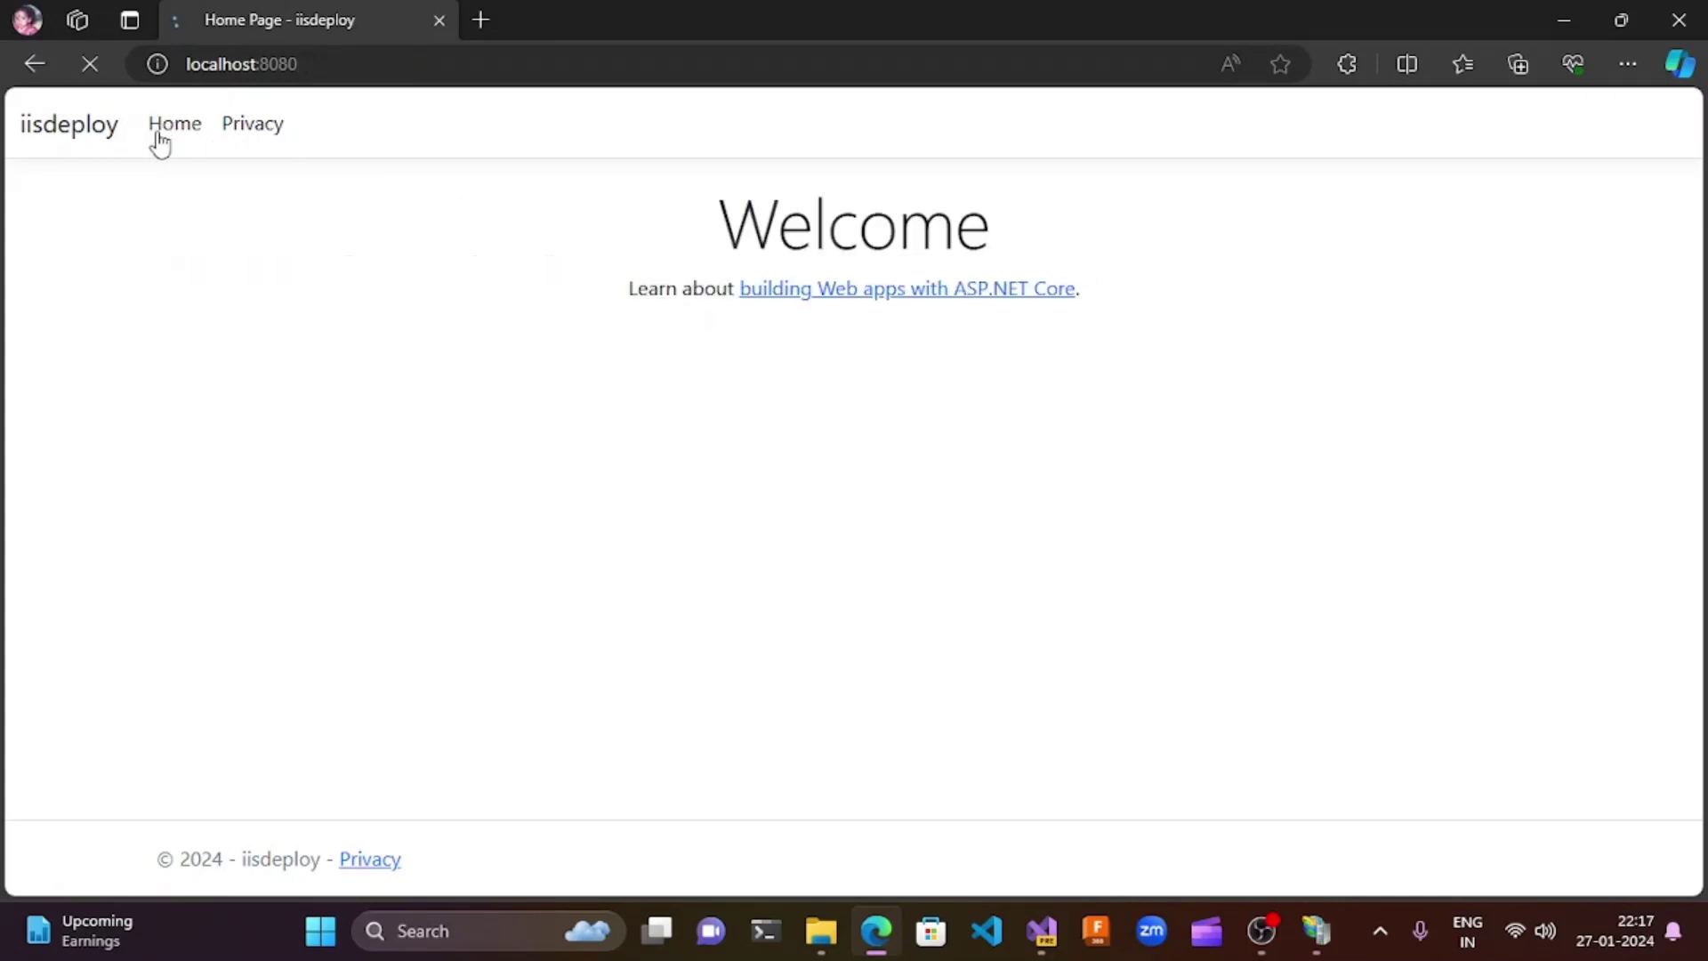
left_click(278, 135)
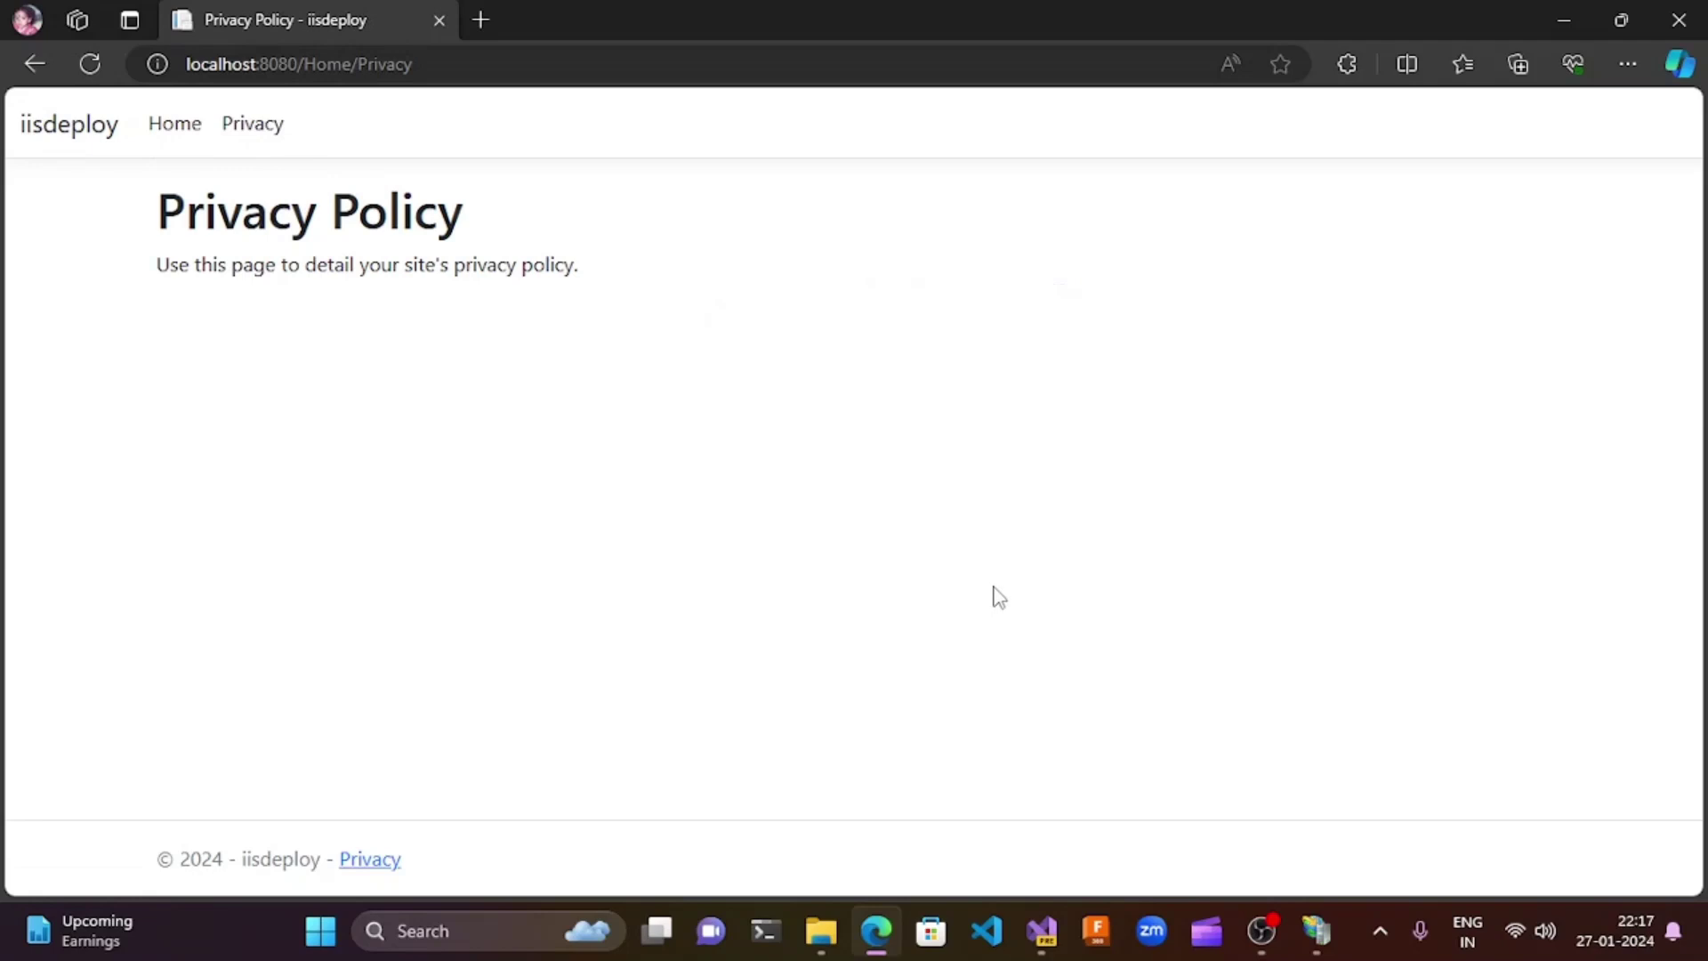
left_click(874, 927)
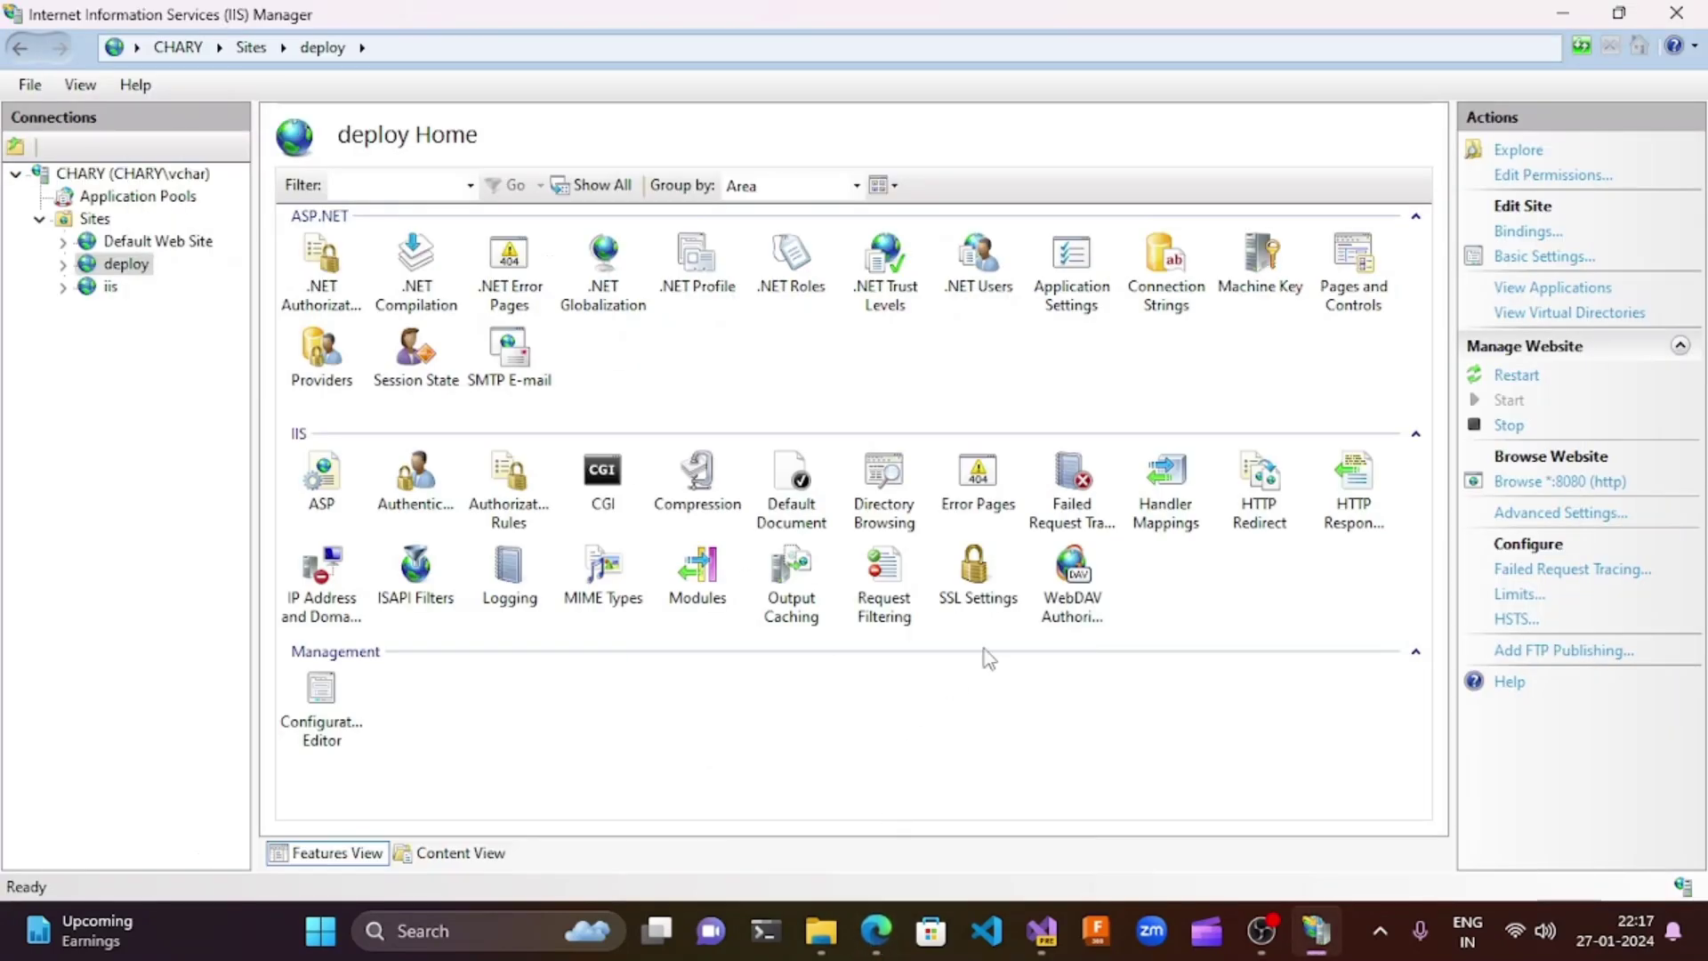
left_click(1552, 485)
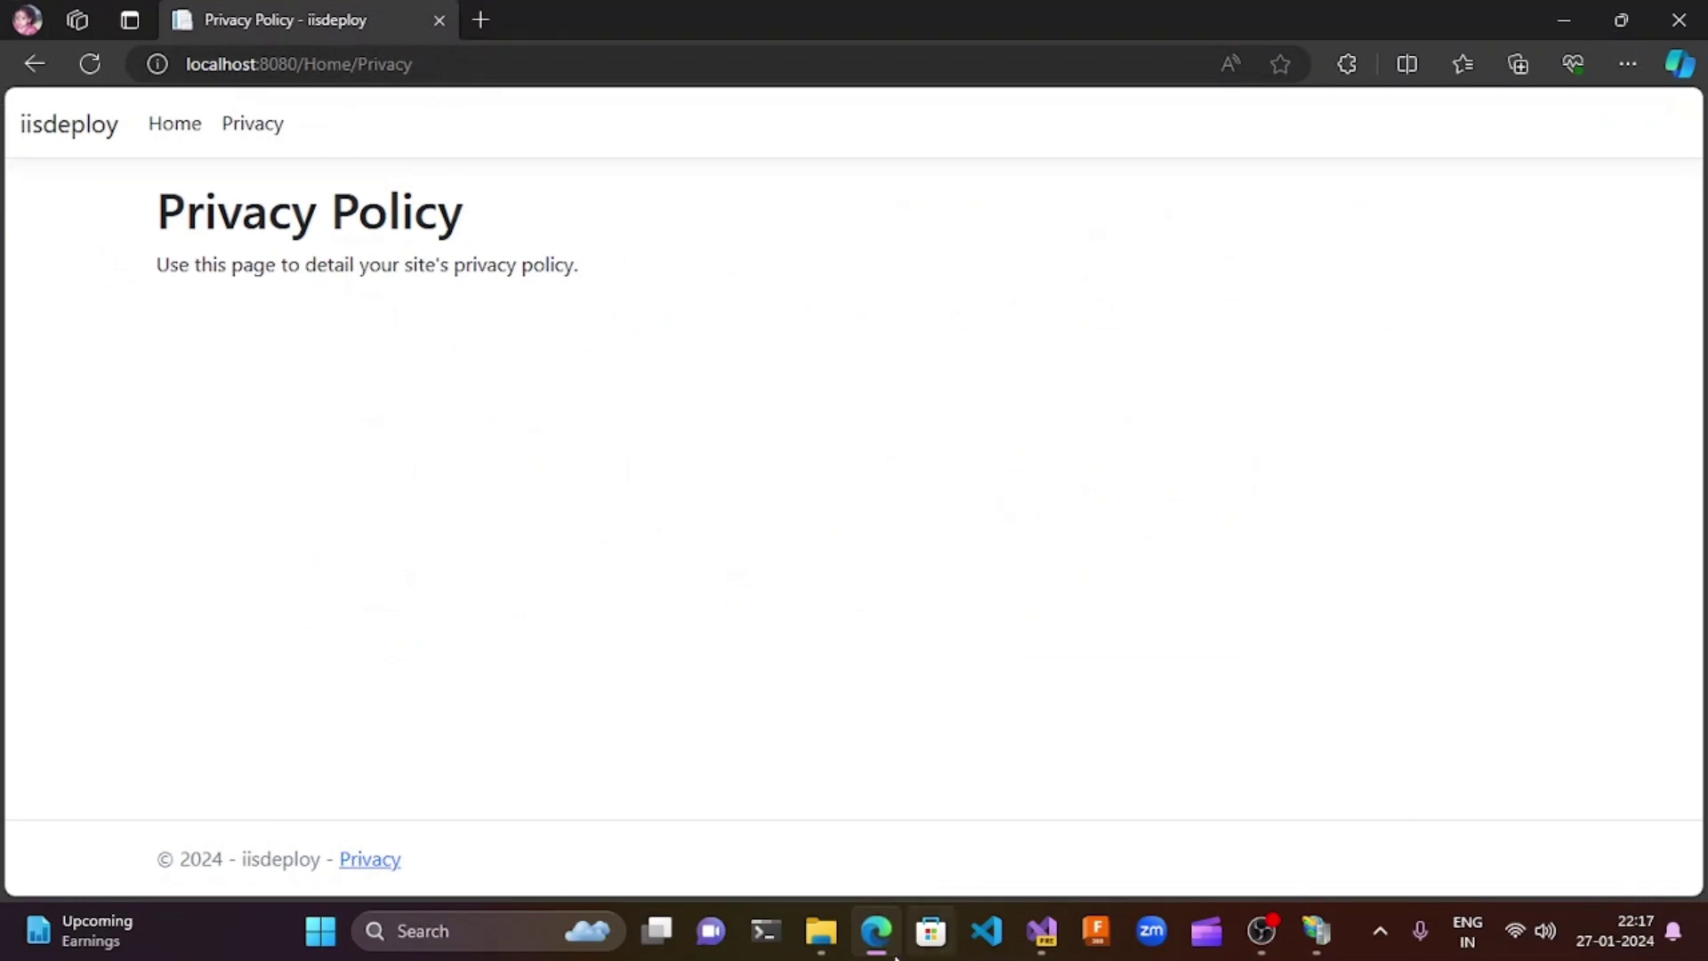
- Switch to File Explorer and open the SOFTWARES folder on the D: drive to view the dotnet-hosting-8.0.1-win installer
mouse_move(822, 931)
left_click(884, 804)
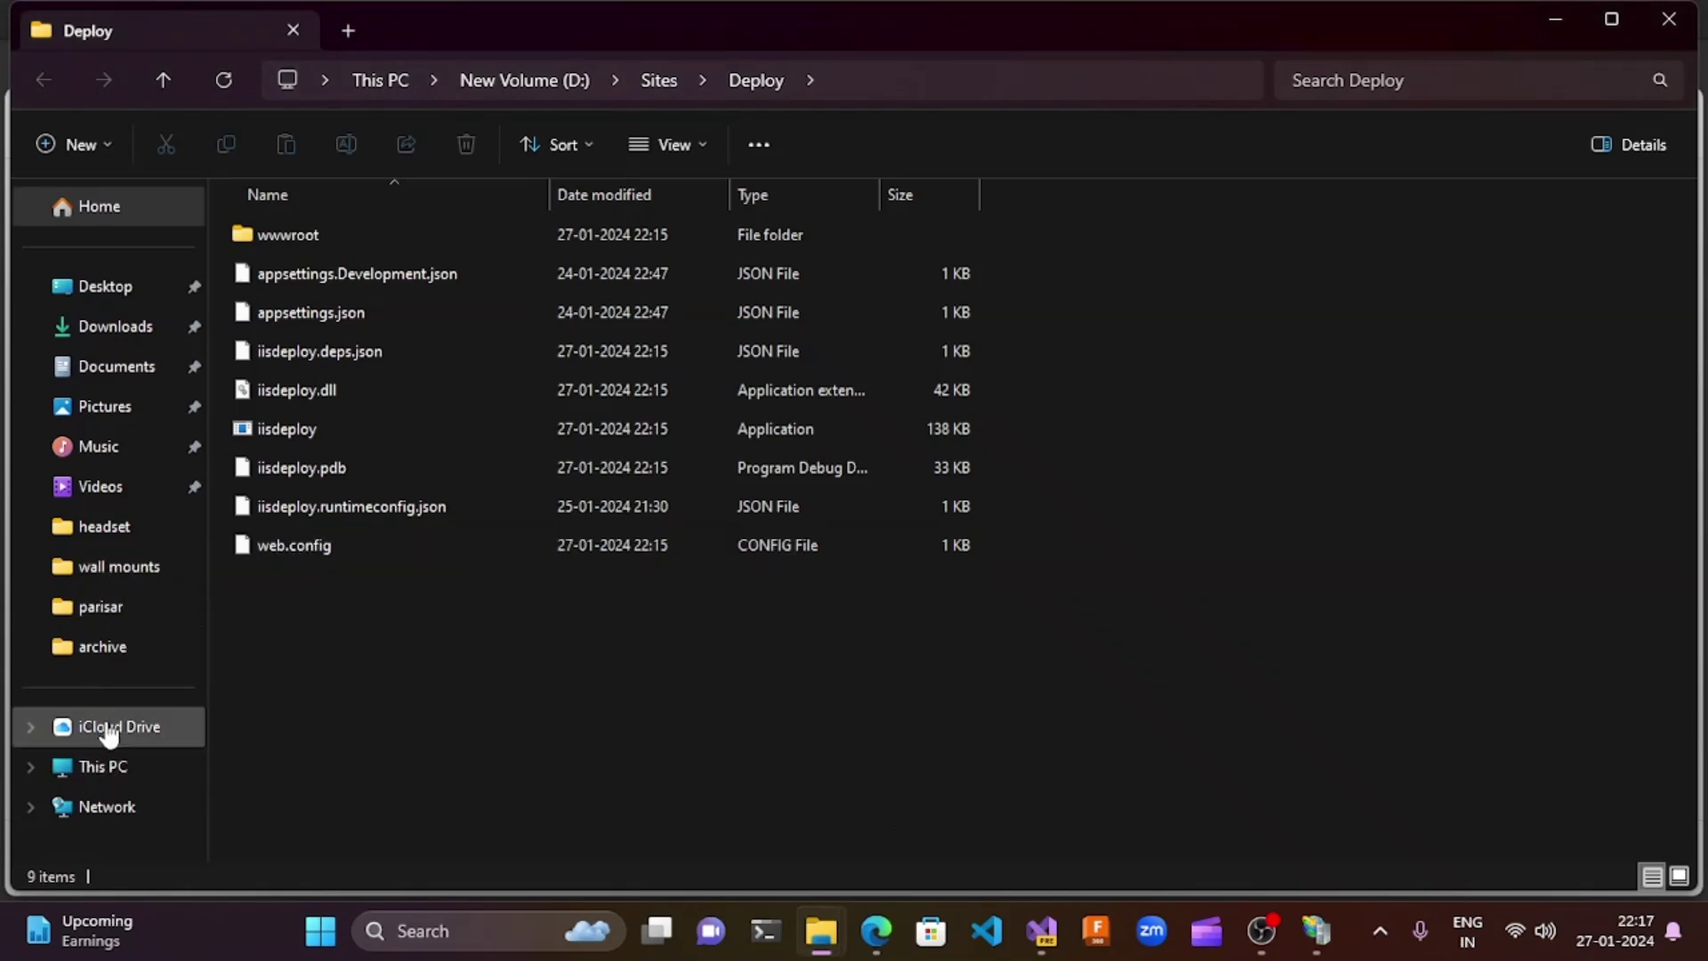
left_click(118, 779)
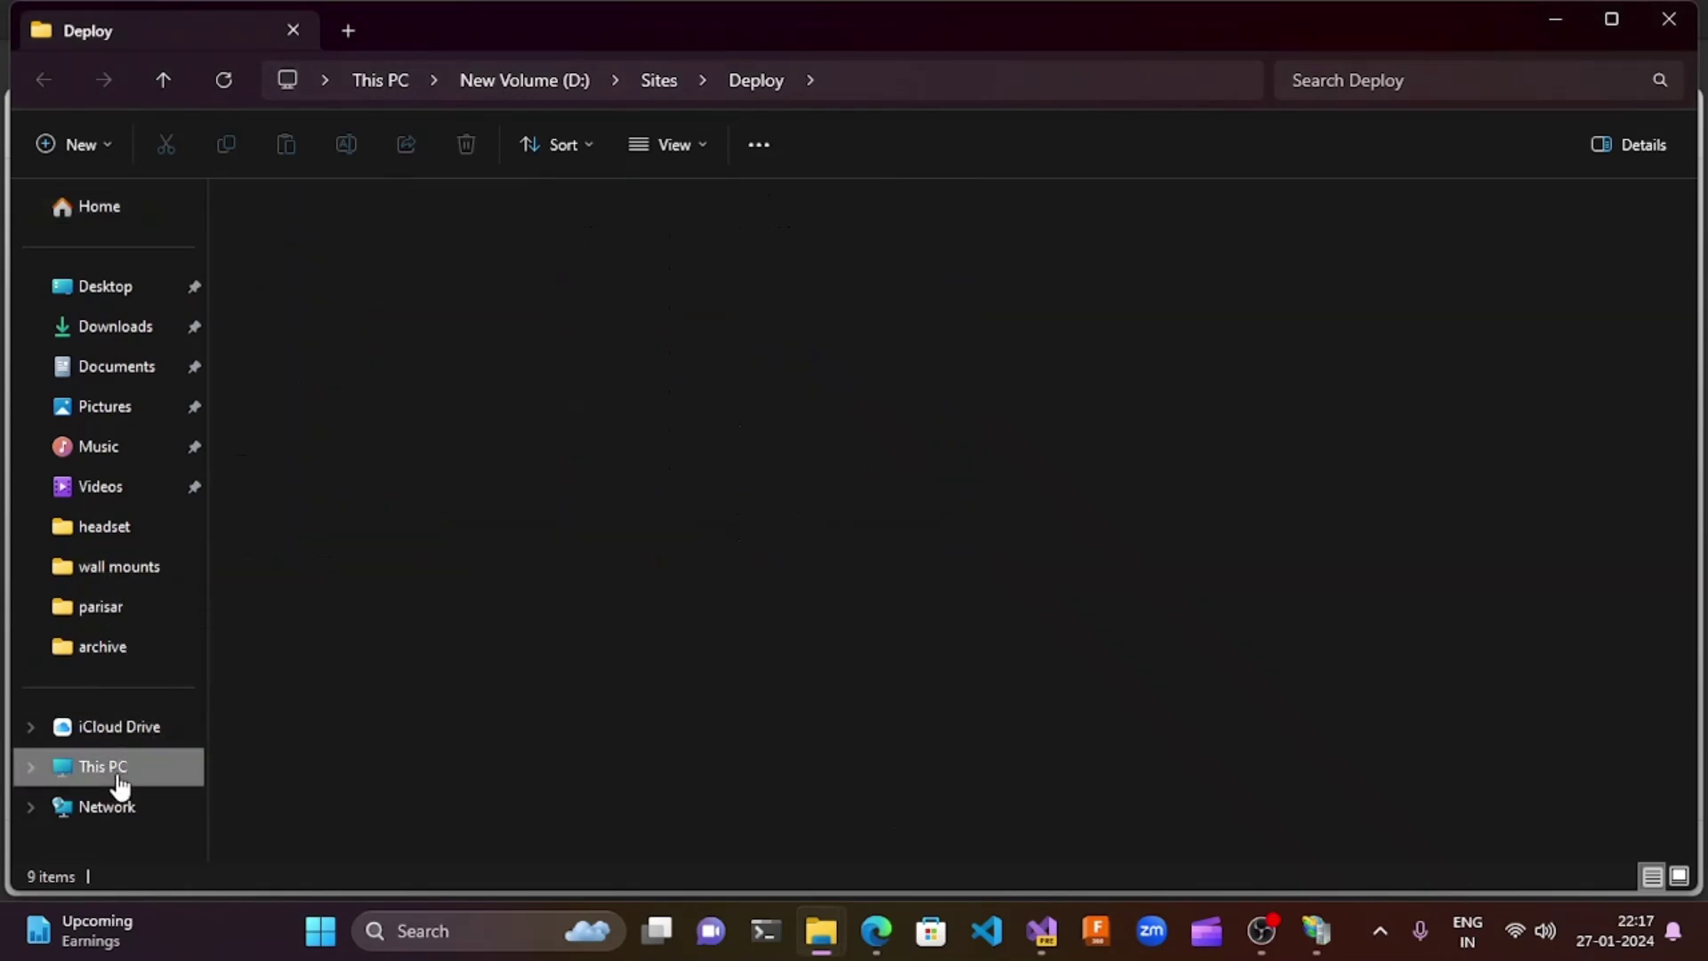
double_click(647, 269)
double_click(935, 277)
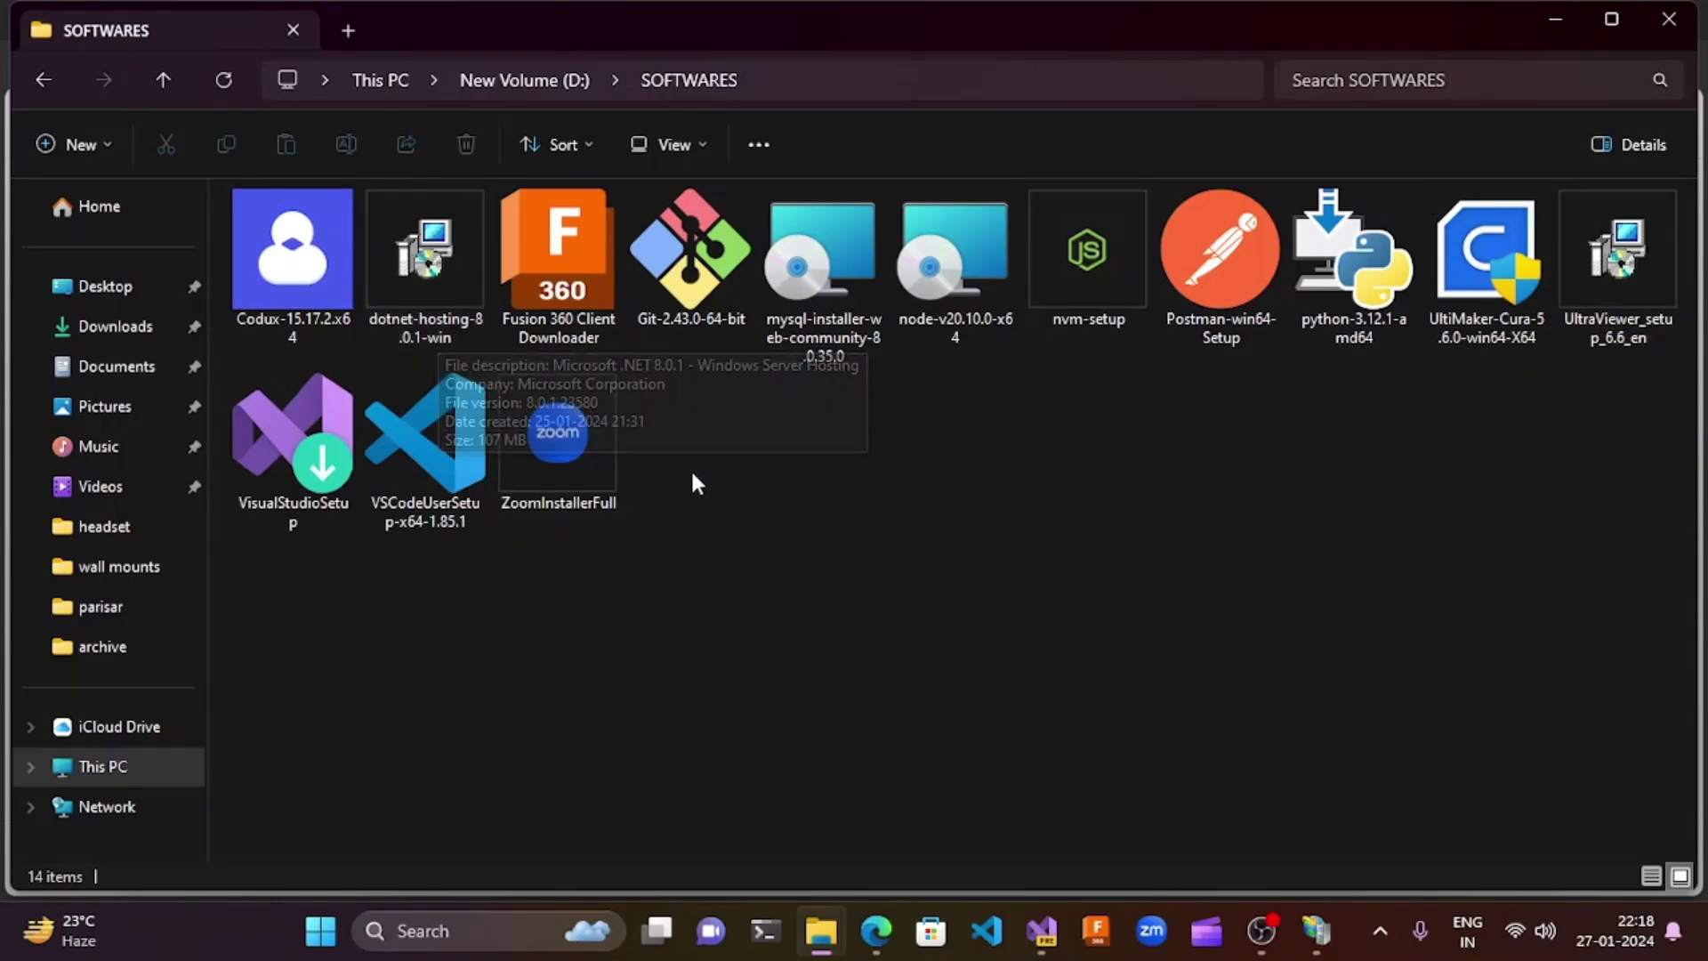
- Switch to Edge, search the web for "dotnet hosting bundle" in a new tab and open the Download .NET 6.0 result
left_click(876, 930)
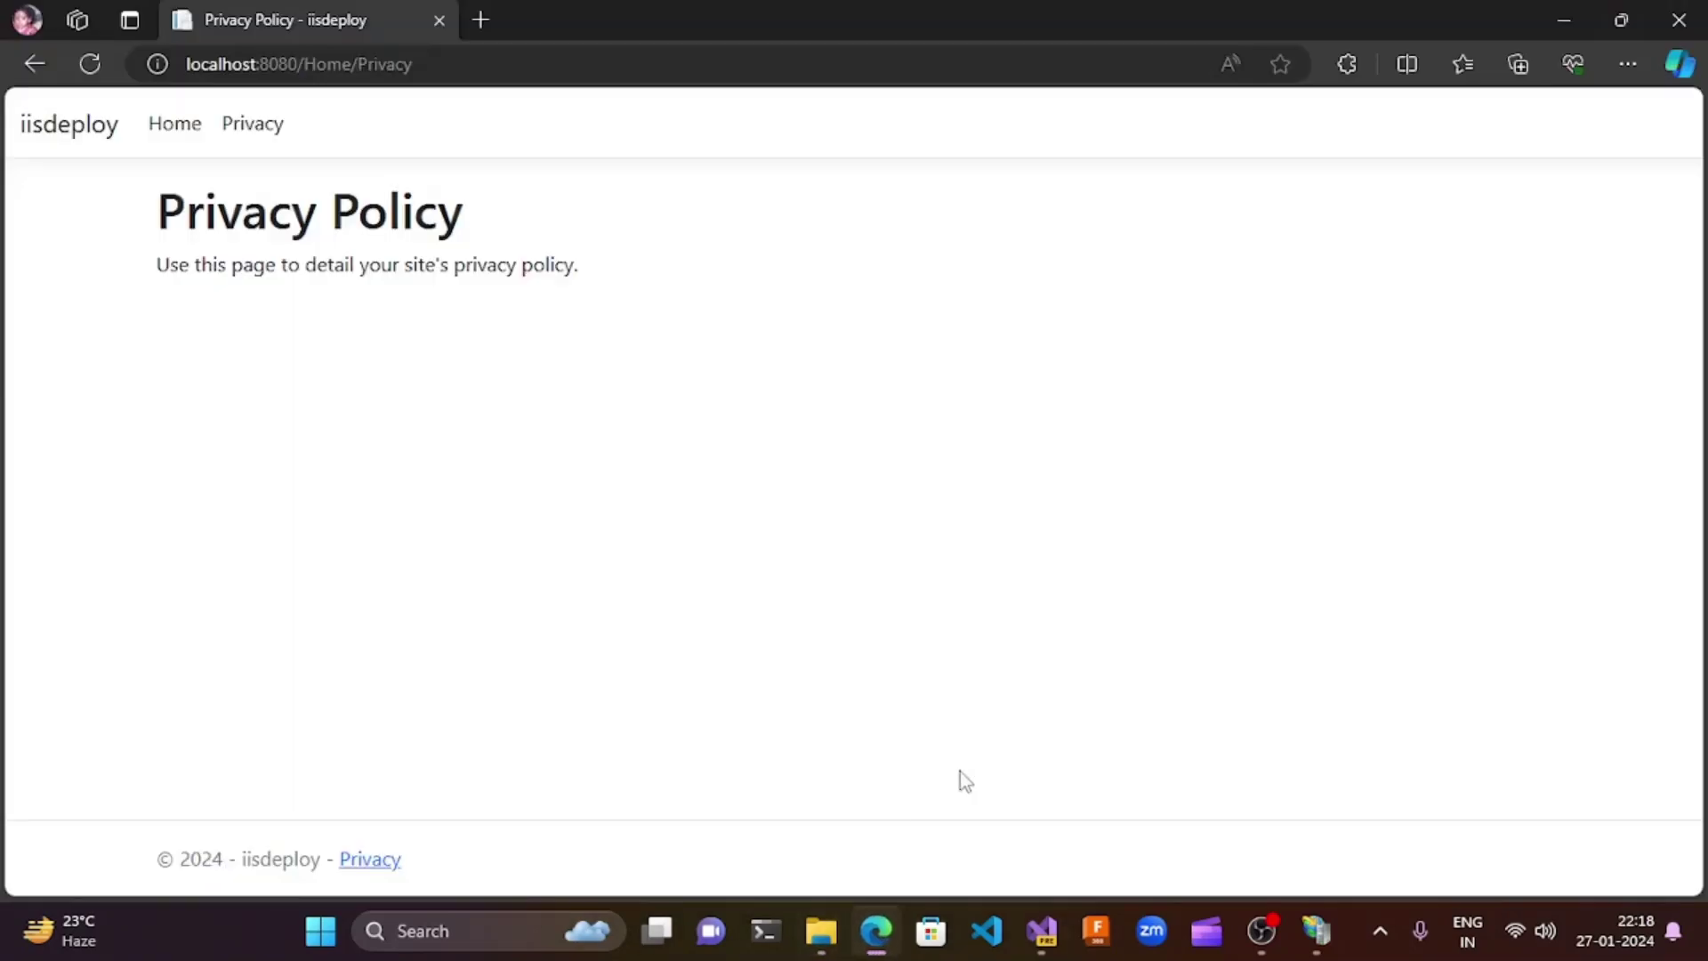
left_click(480, 20)
type("dotnet")
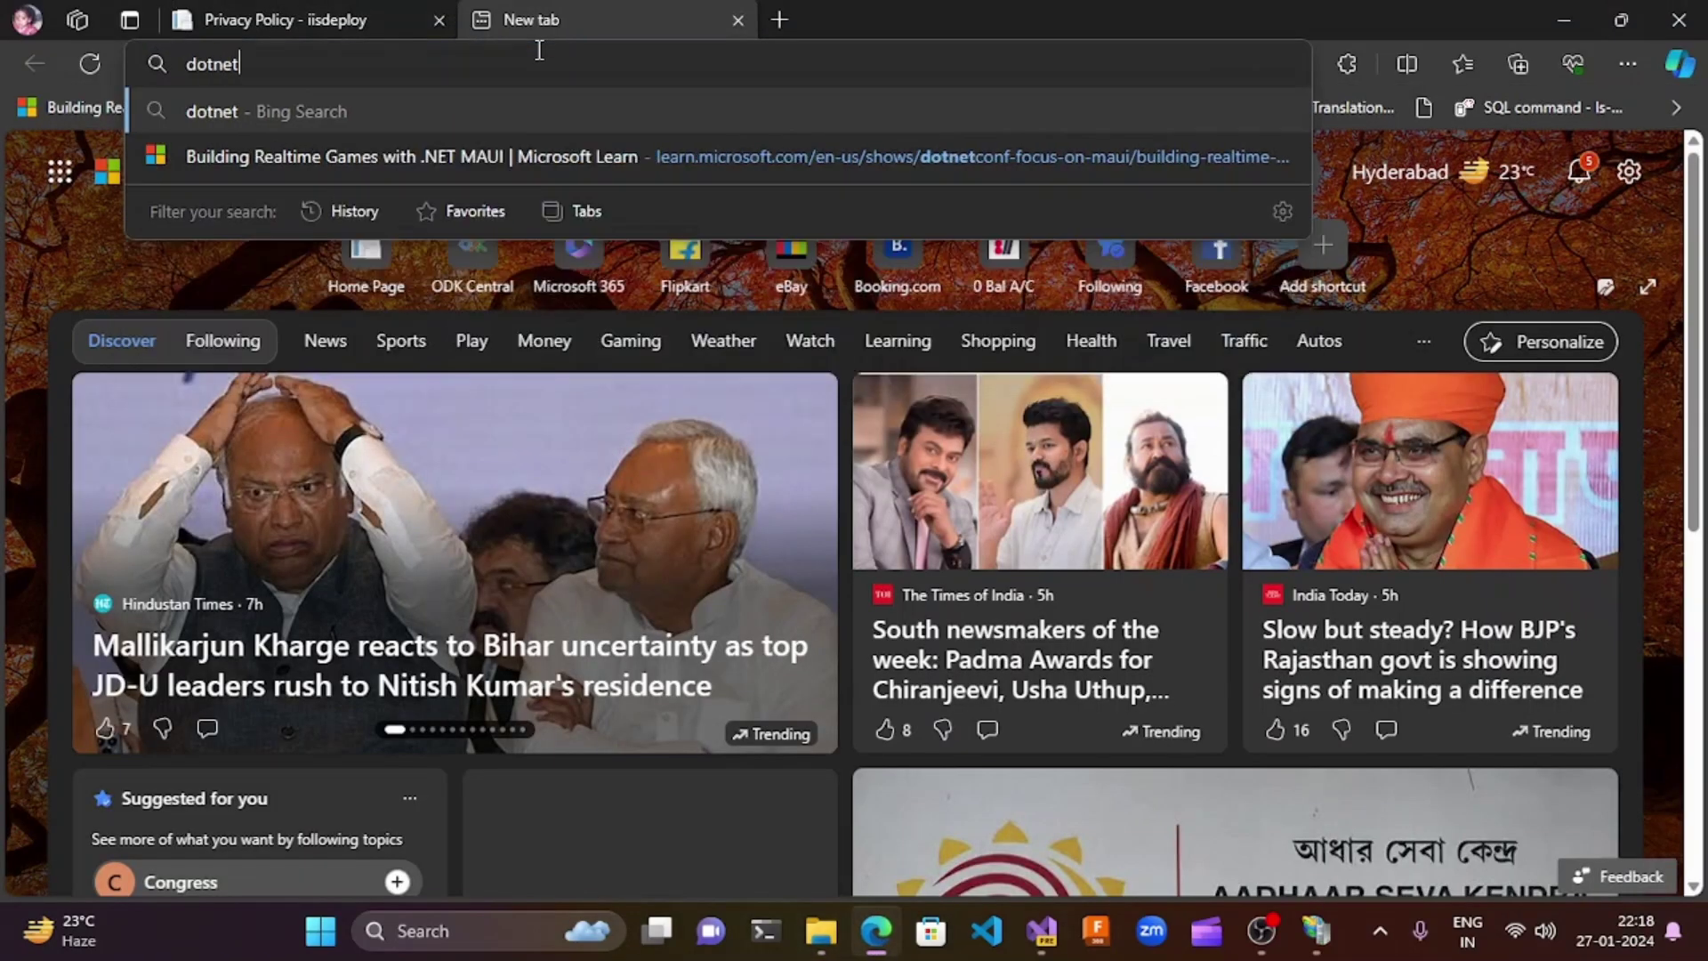
type(" hosting bu")
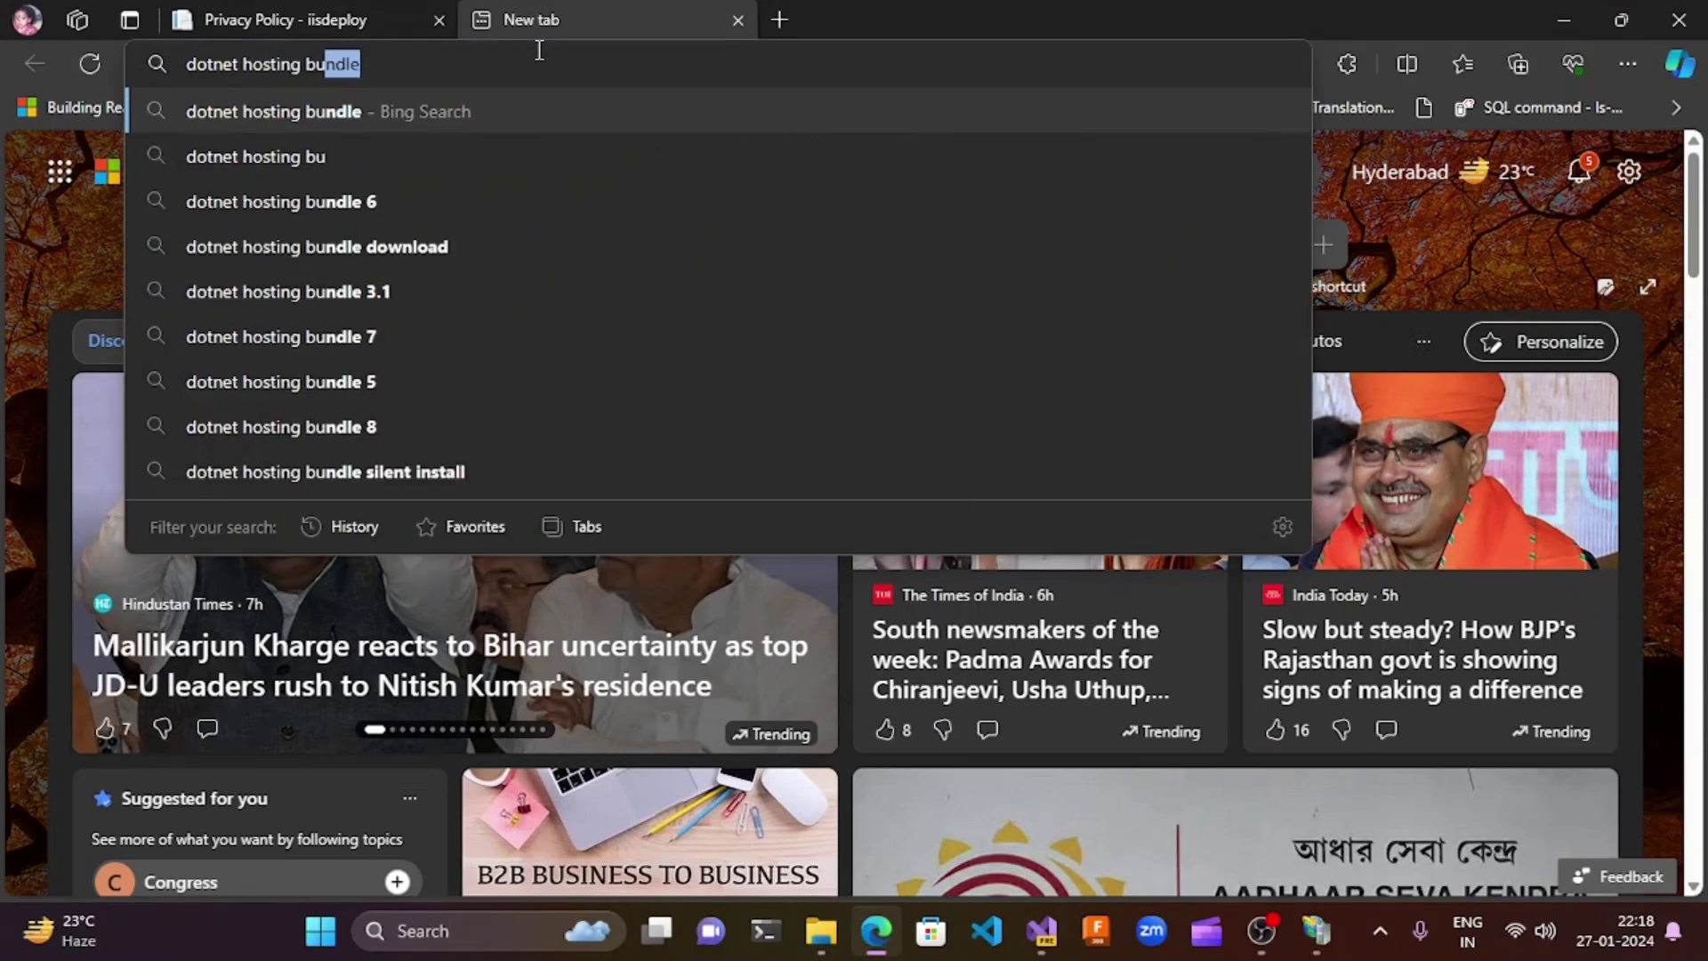
key("Return")
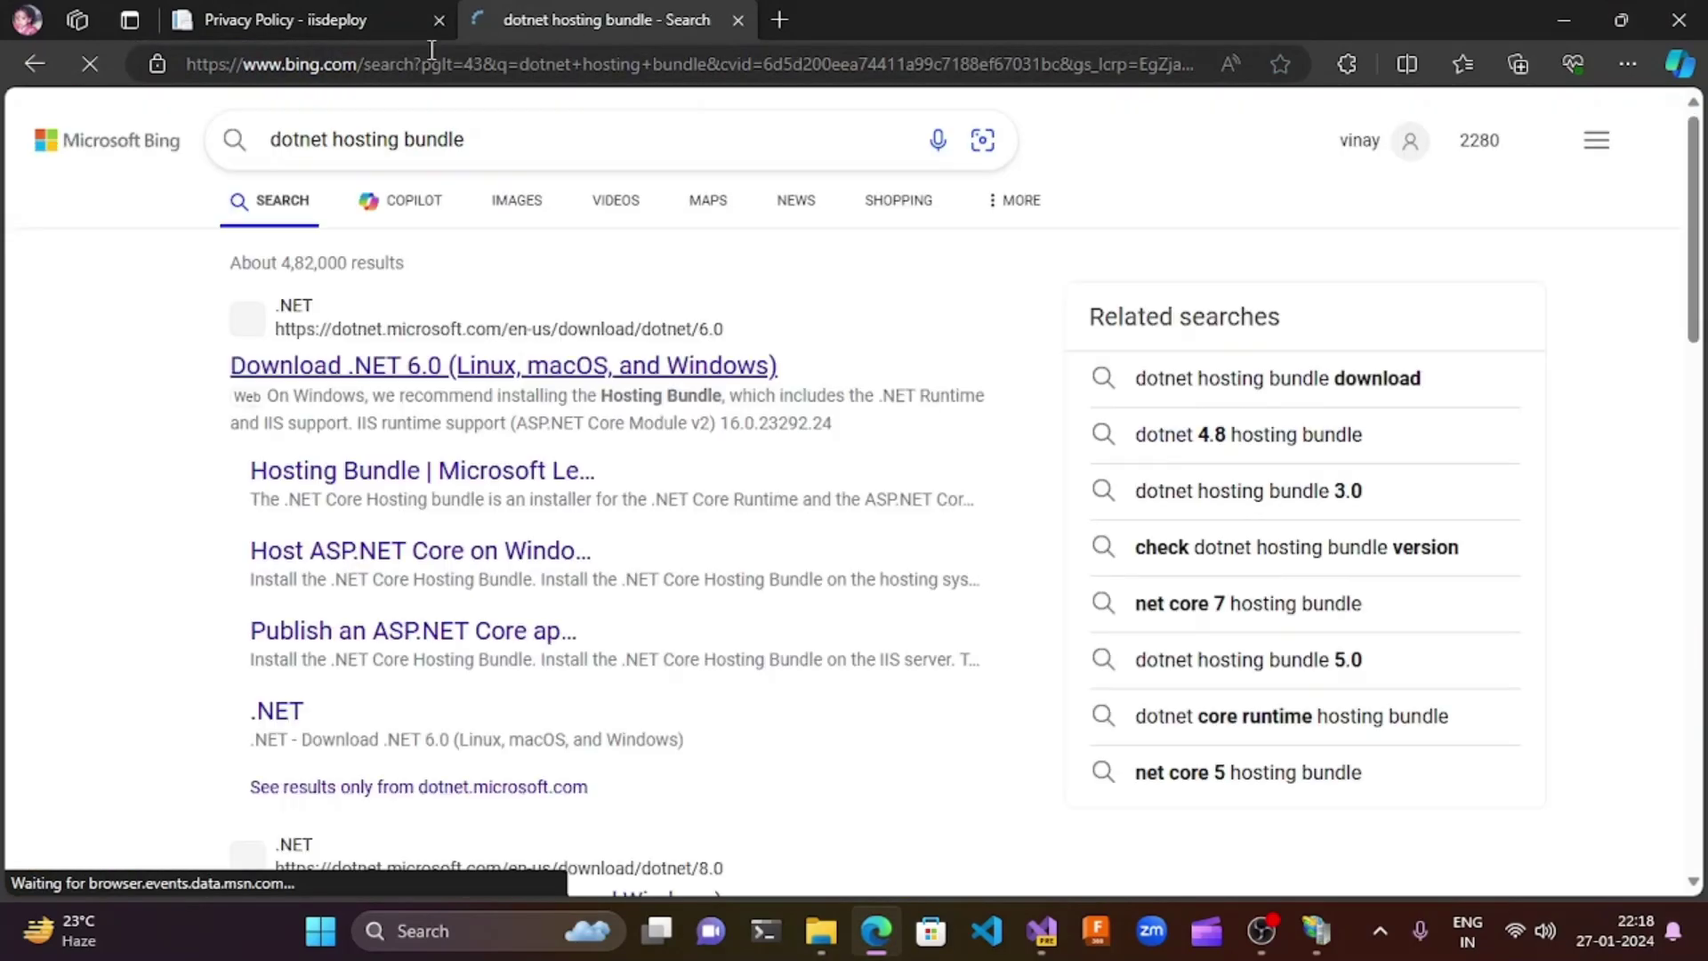
left_click(457, 372)
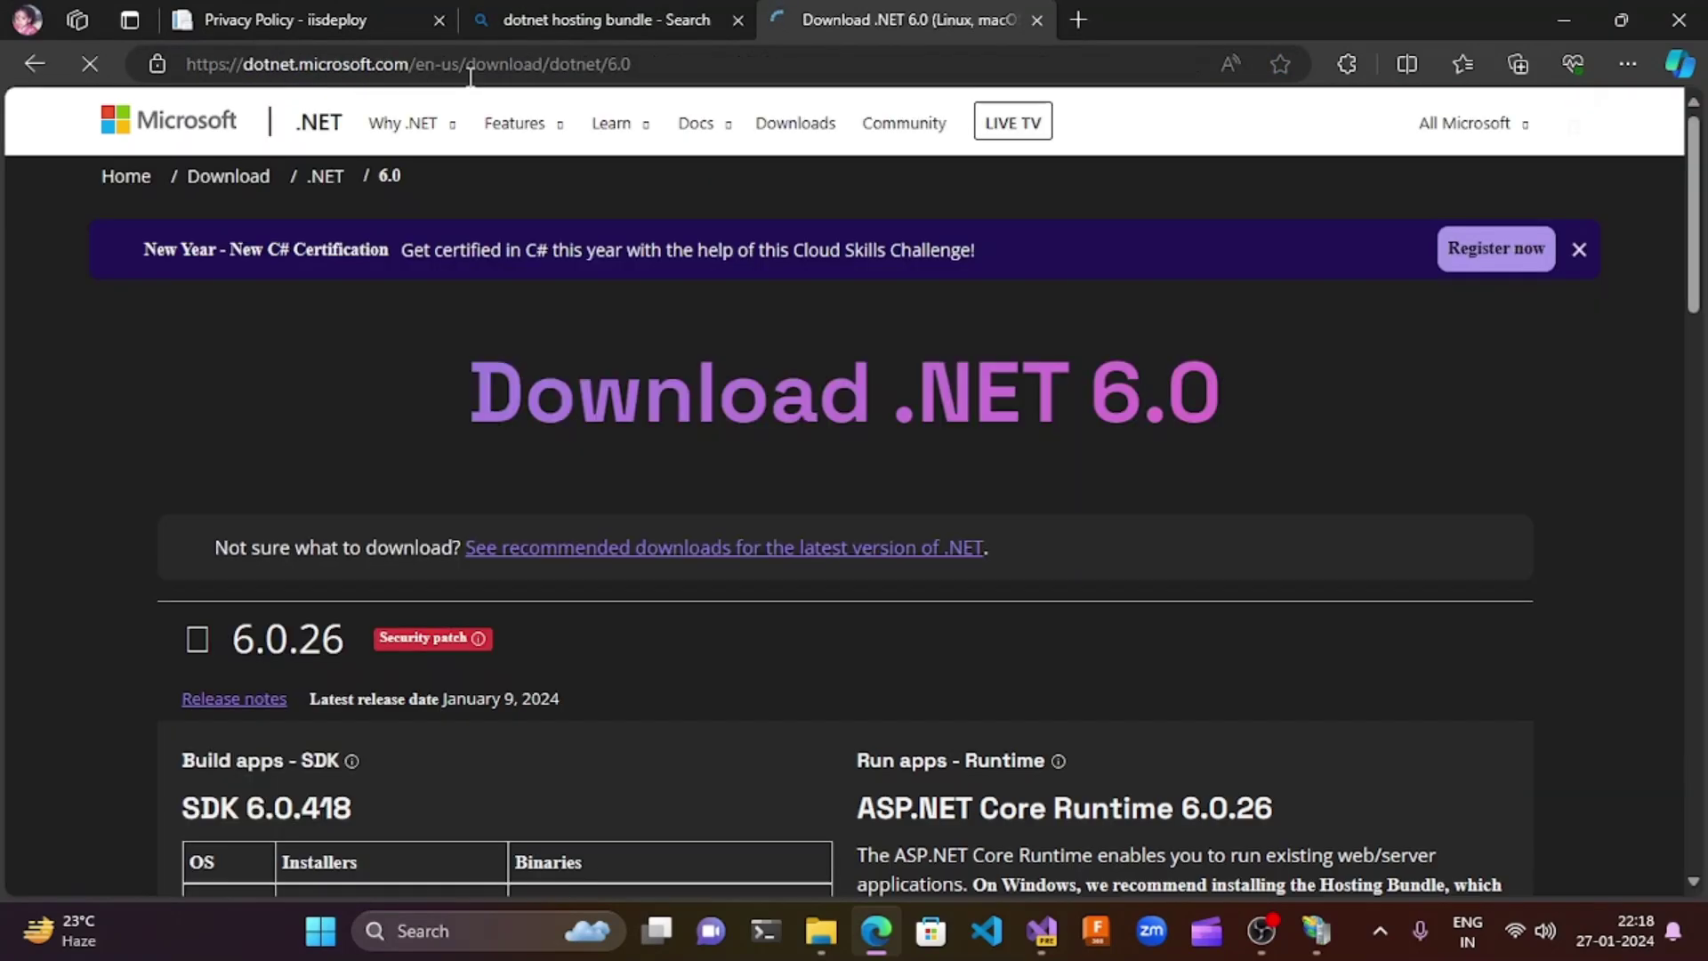
- Examine the .NET 6.0 download page for its version and Windows Hosting Bundle installer, and close the download and search pages
scroll(1053, 378, "down", 5)
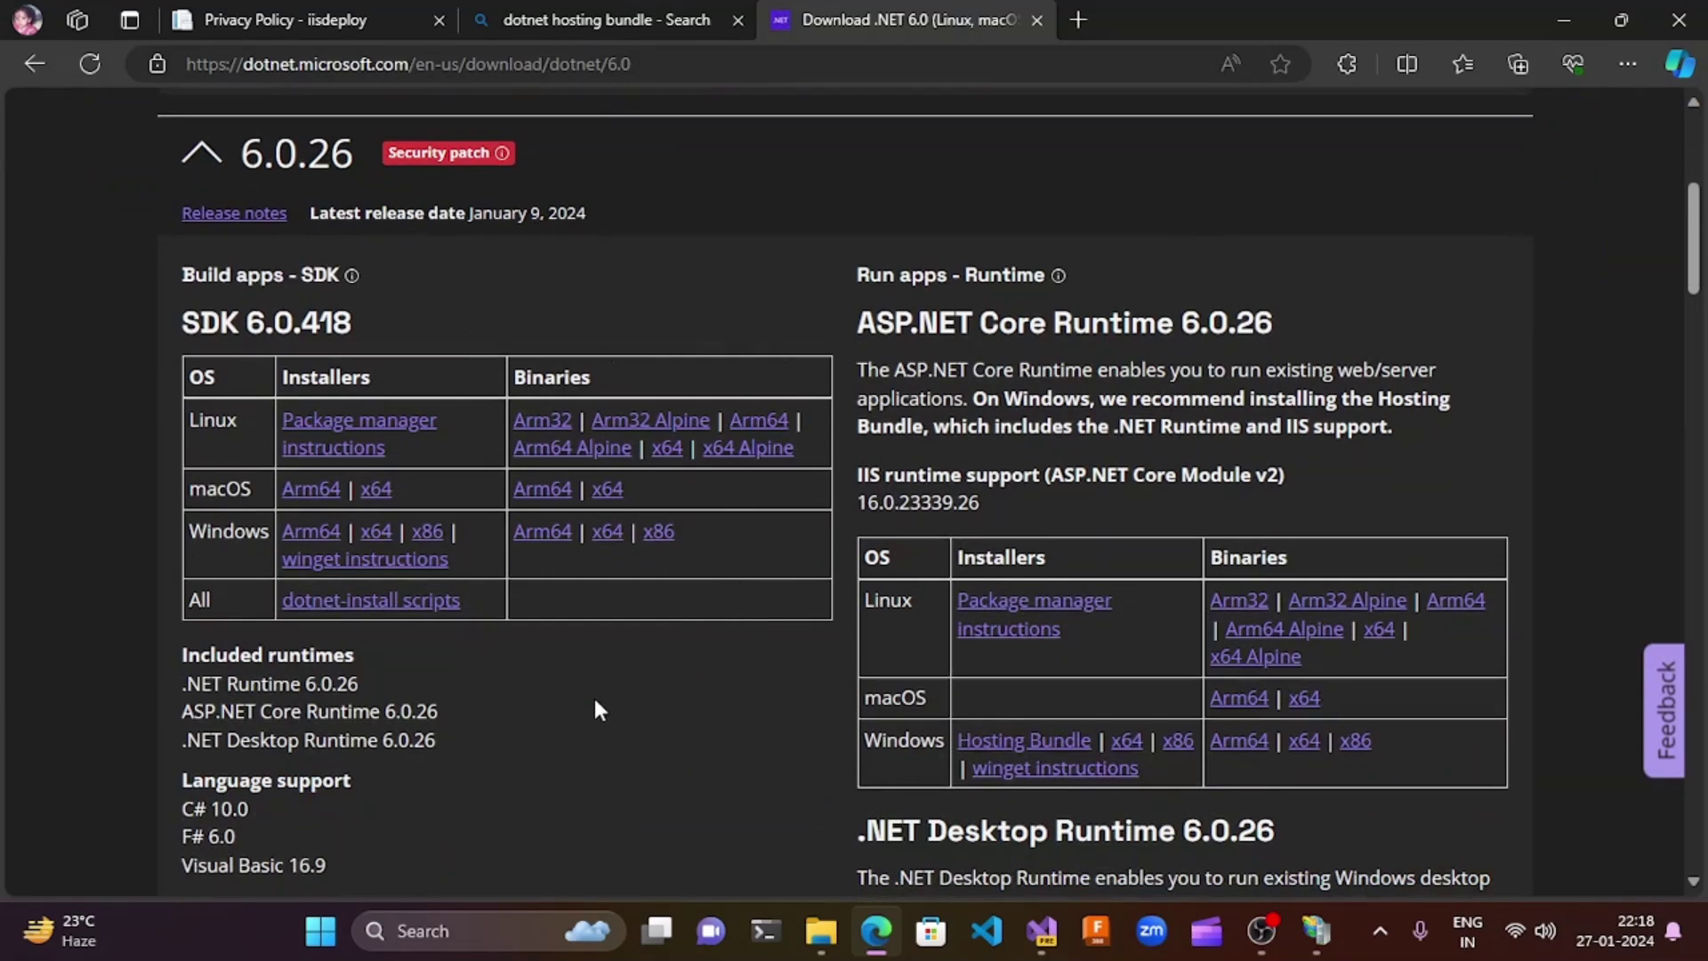
scroll(845, 495, "up", 5)
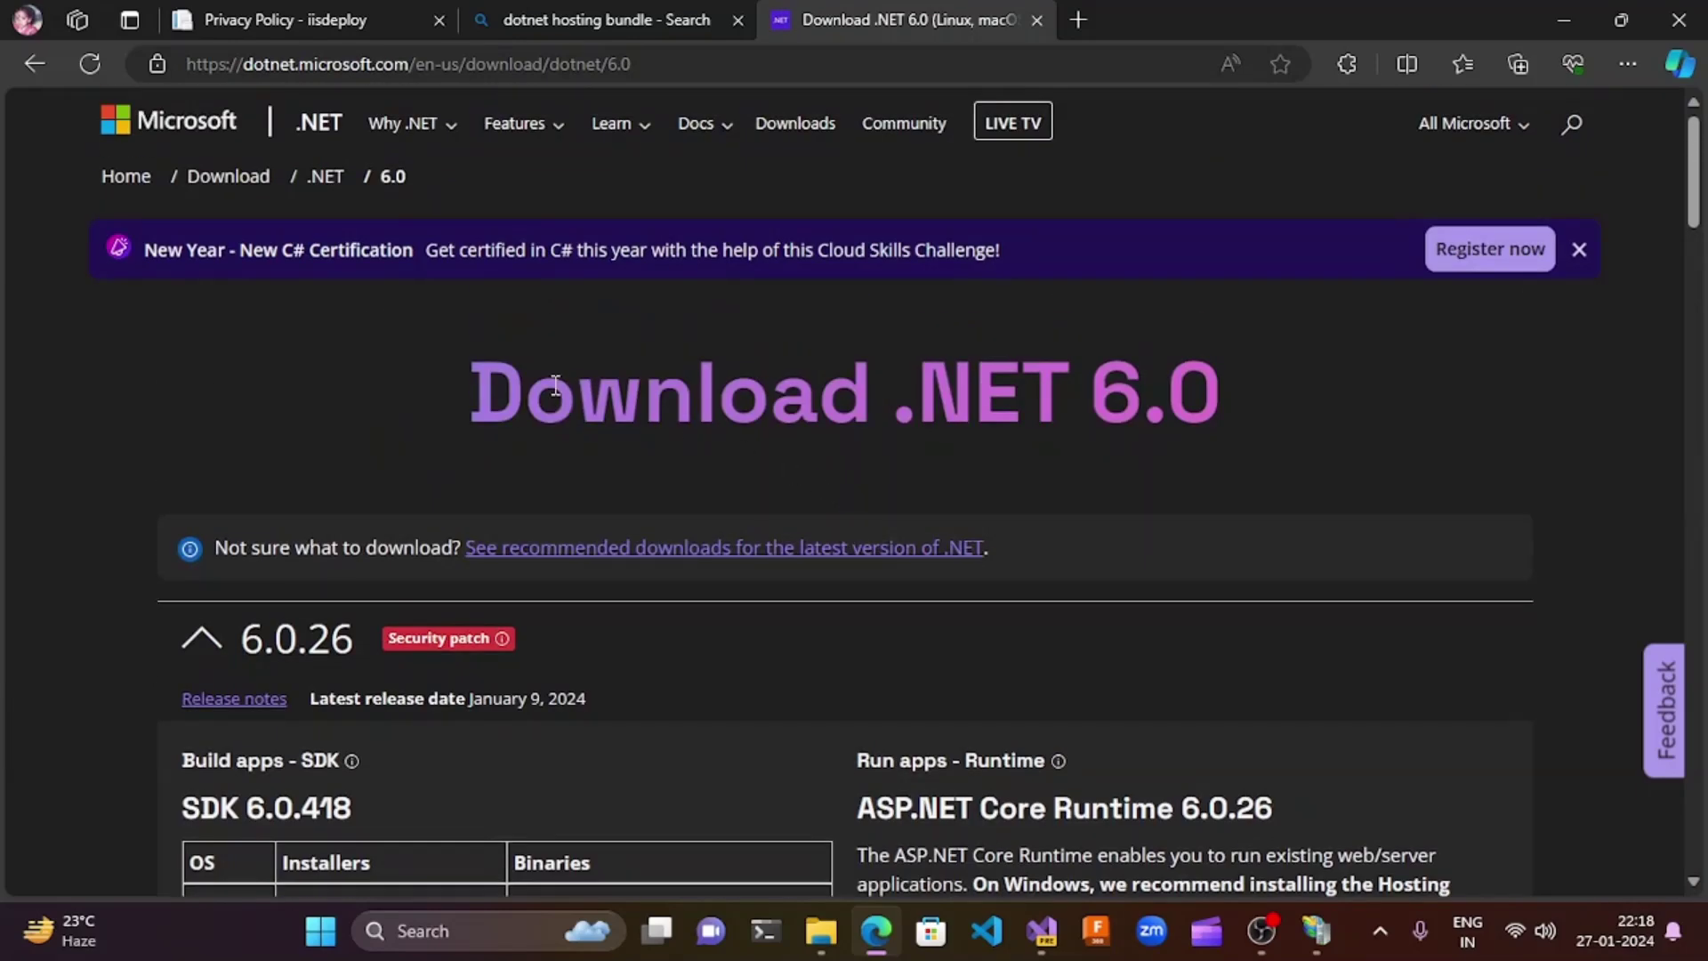
left_click_drag(489, 414, 1395, 409)
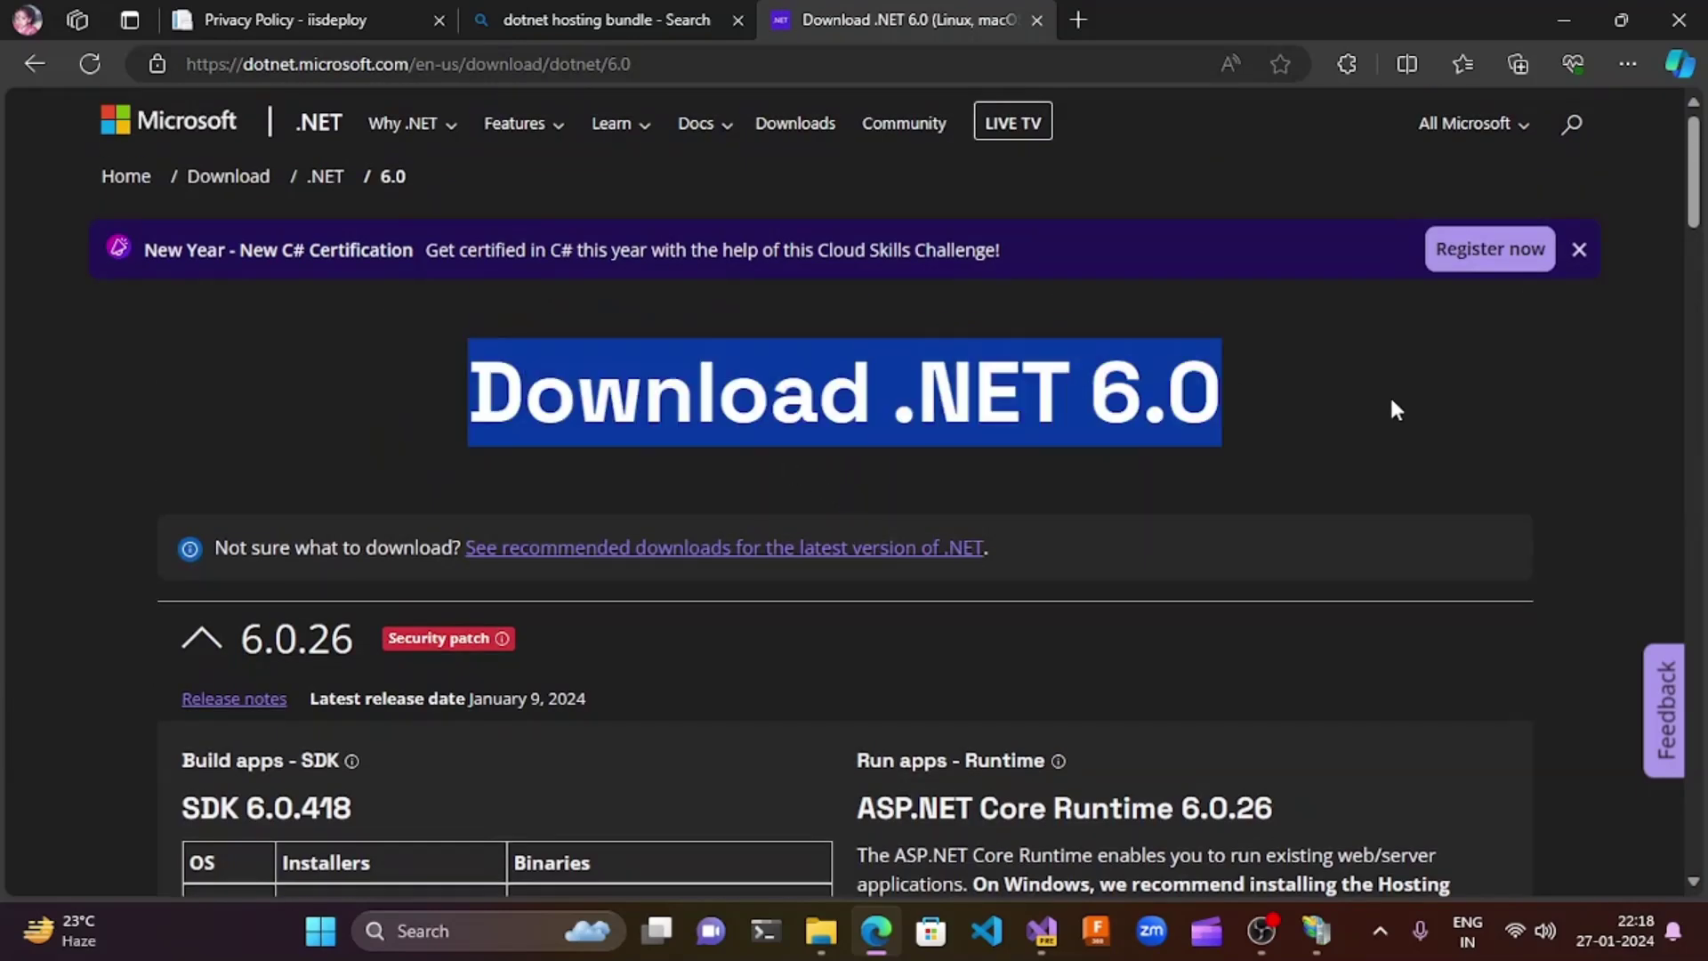
left_click(792, 649)
scroll(686, 537, "down", 5)
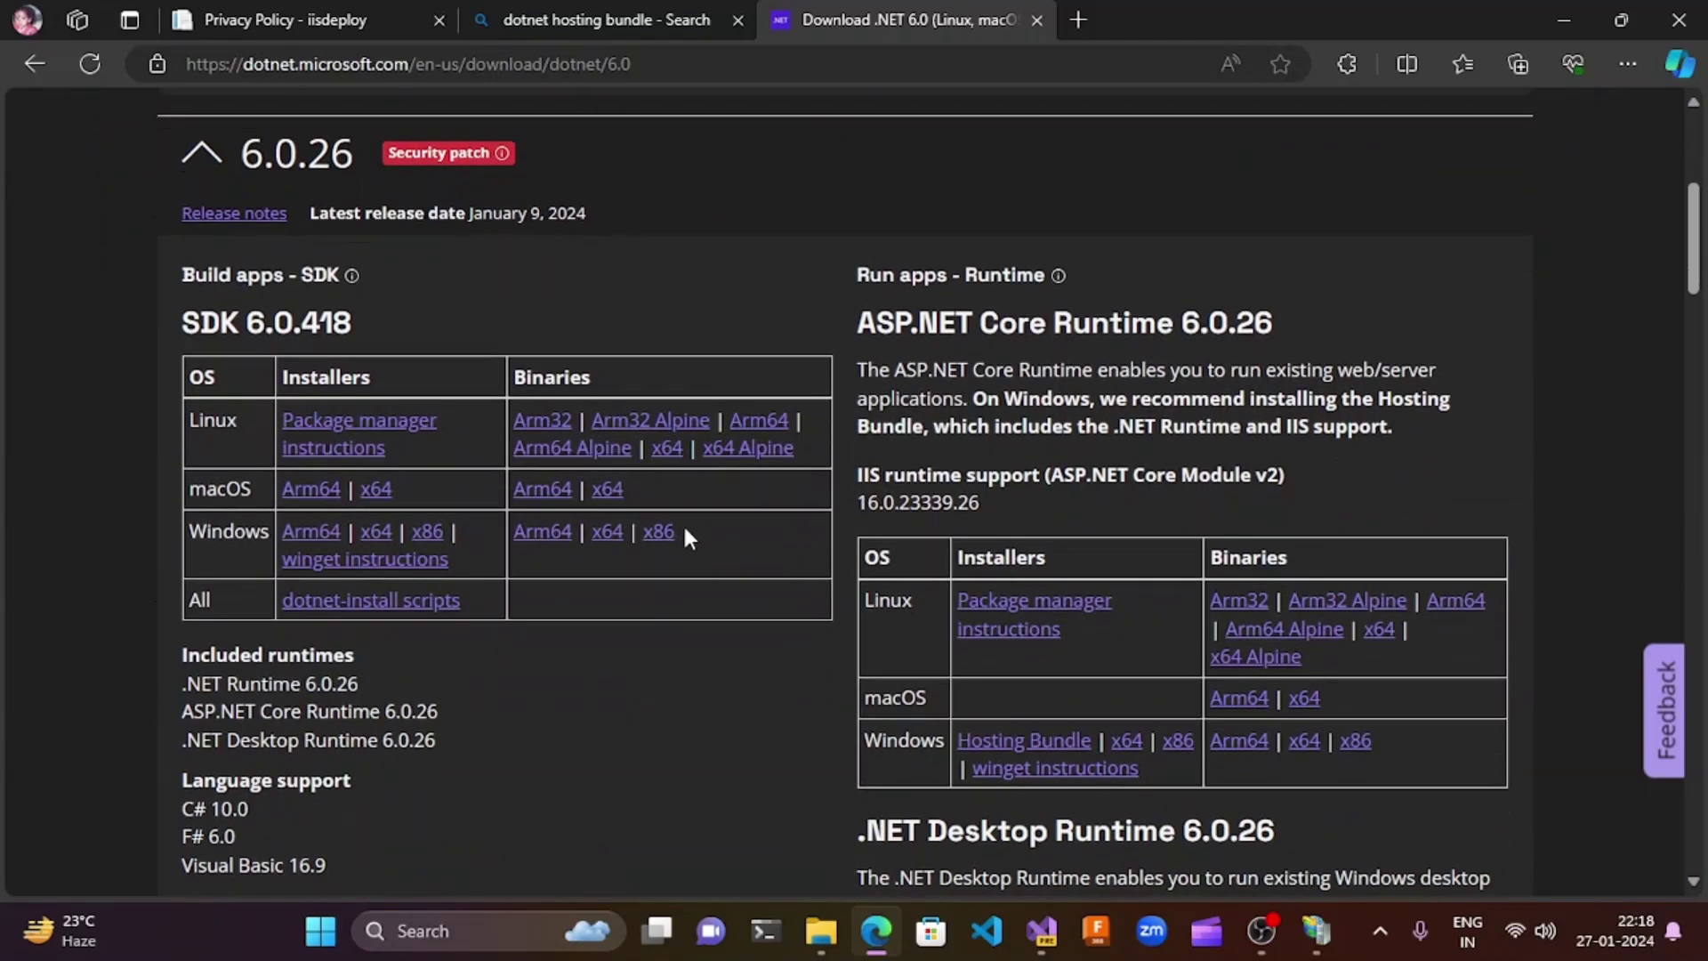
scroll(820, 485, "up", 4)
scroll(1254, 360, "up", 1)
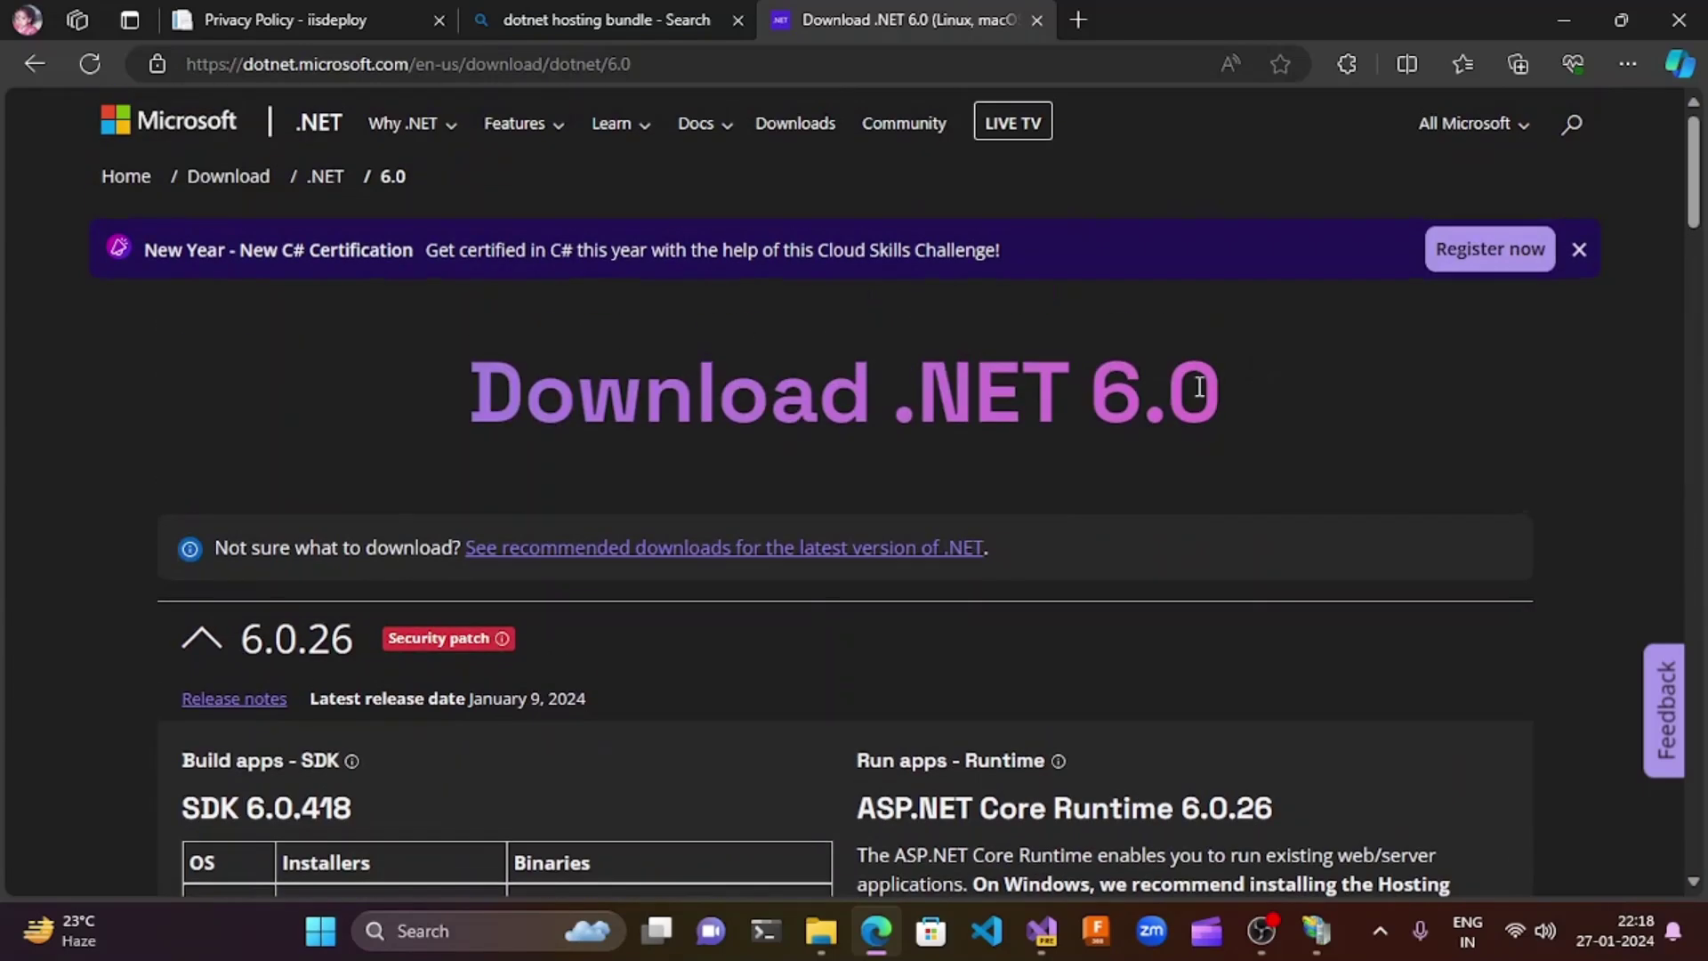
scroll(1306, 409, "down", 1)
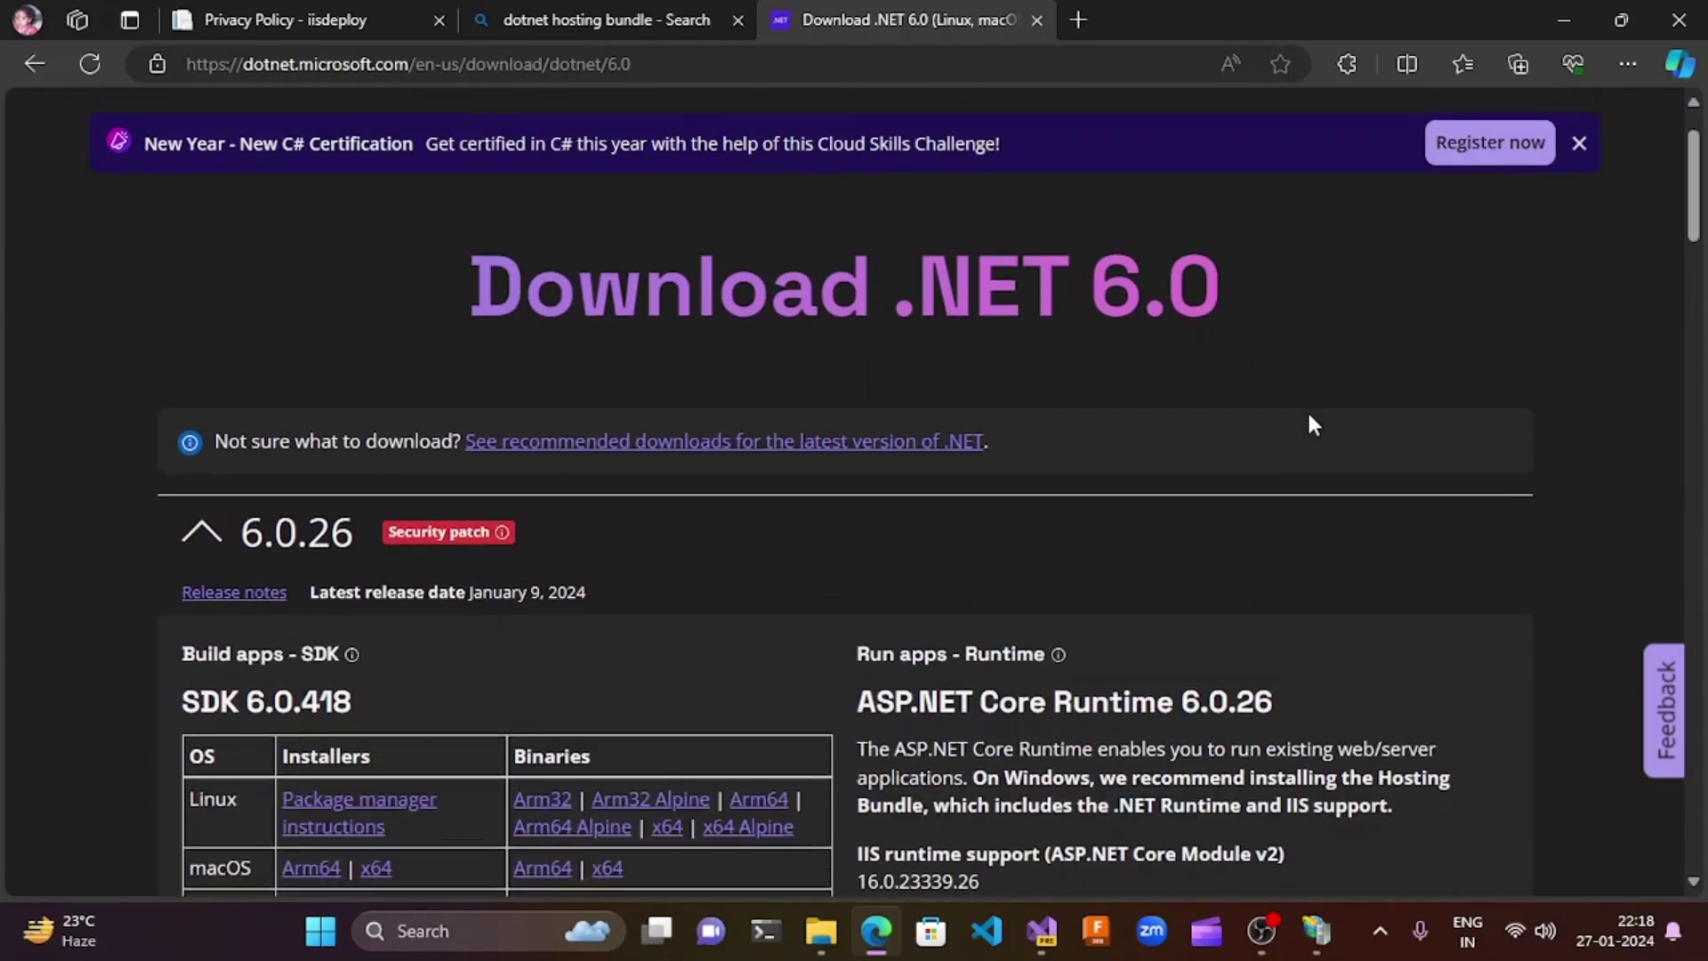
scroll(1299, 356, "up", 1)
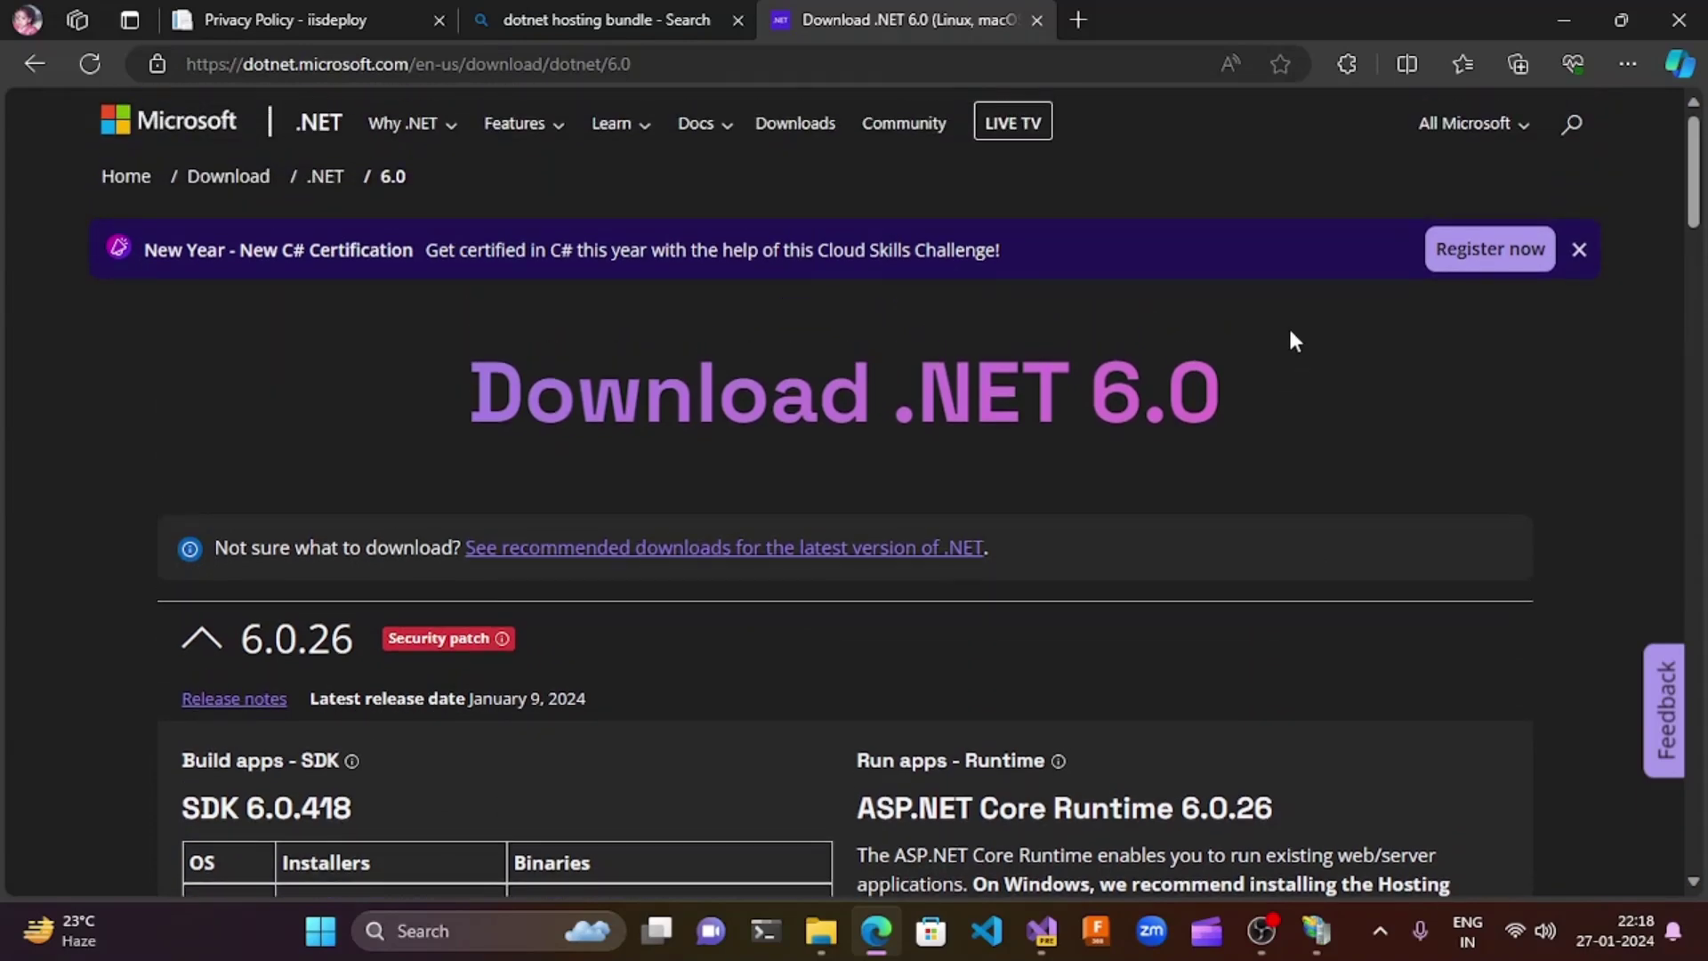
left_click(1035, 18)
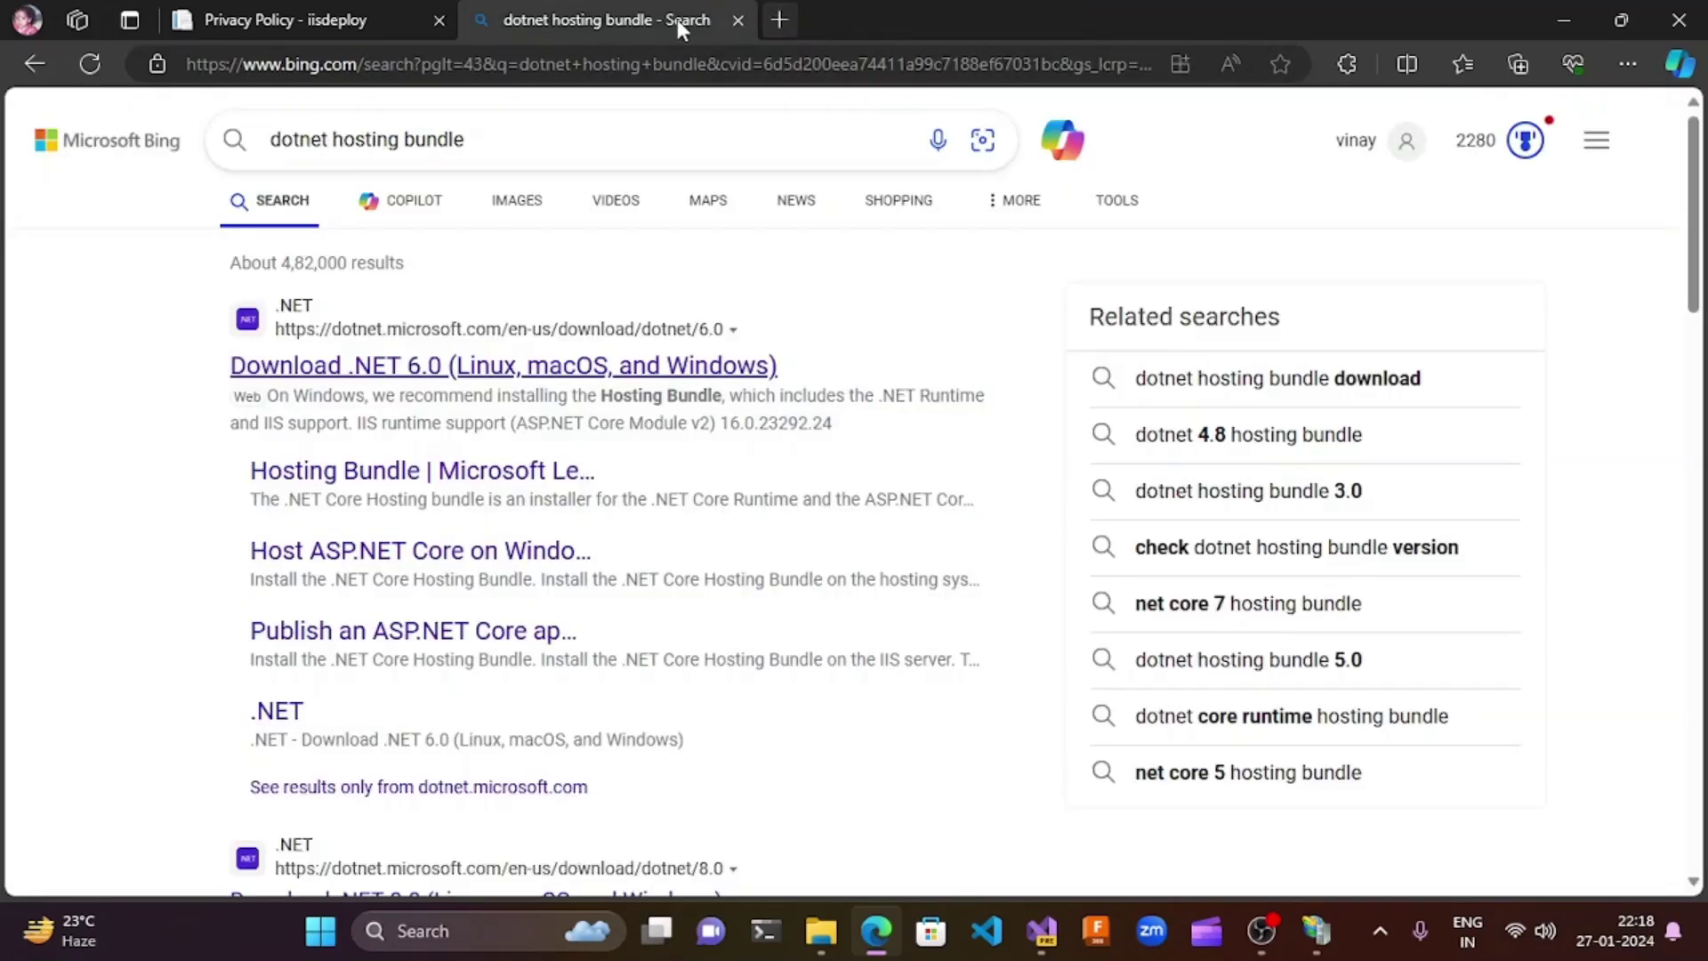
left_click(736, 20)
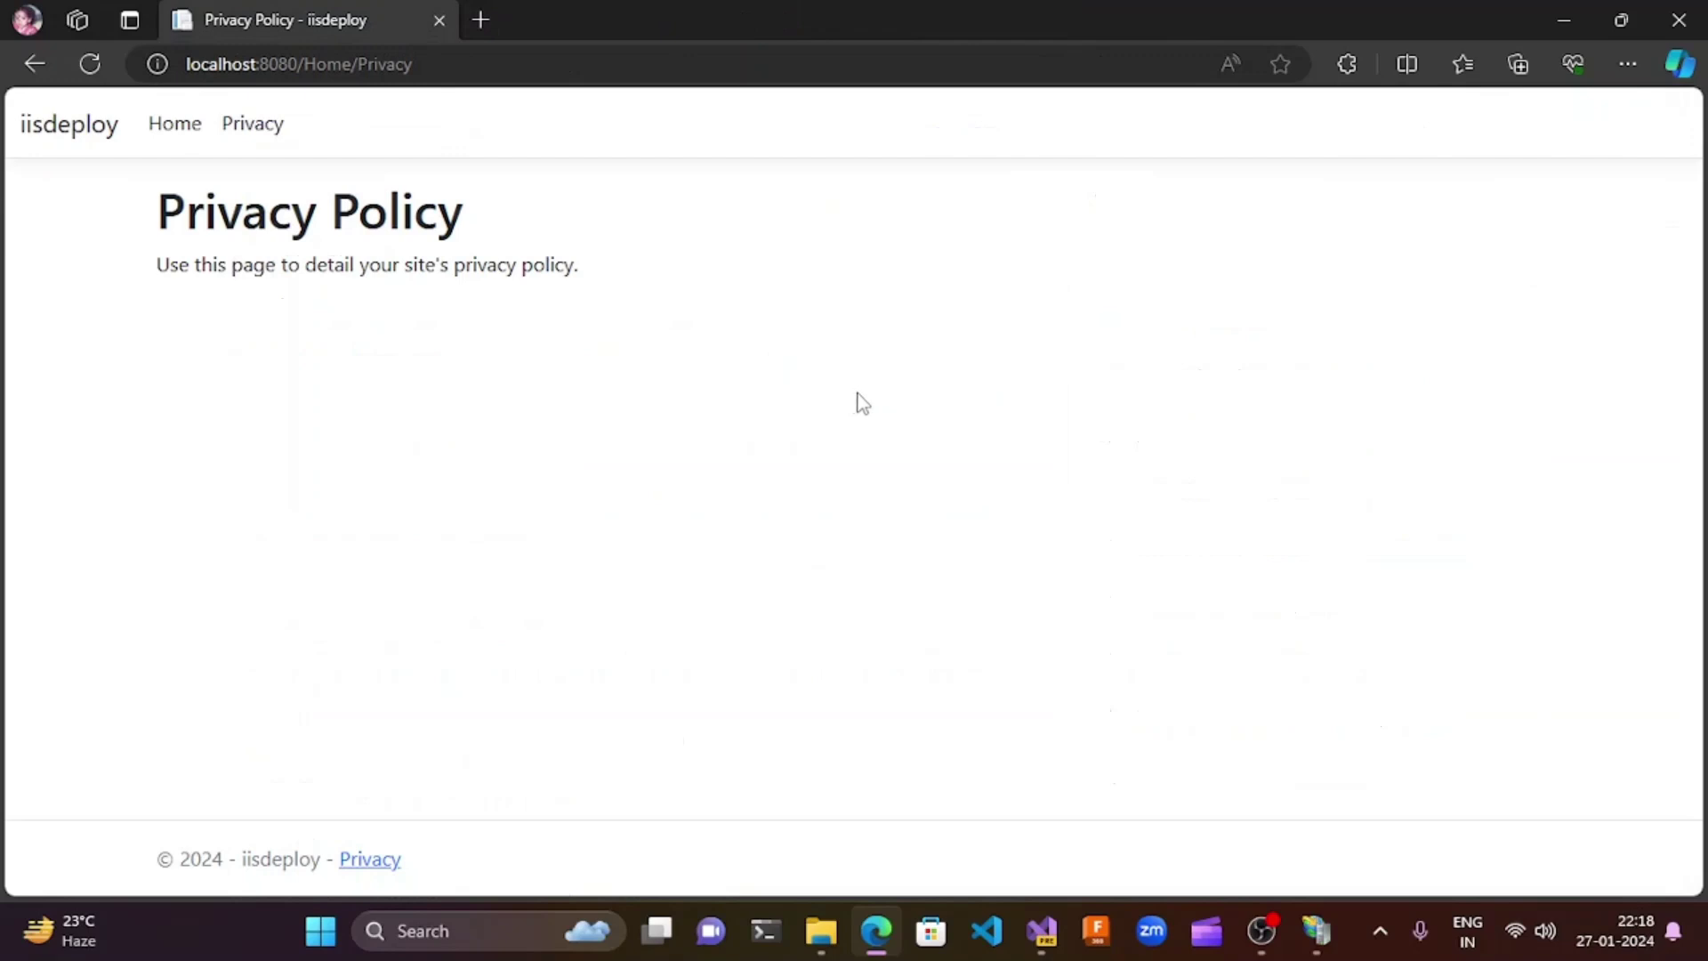
- Recheck navigation between the Home and Privacy pages of the iisdeploy site on localhost:8080
left_click(171, 124)
left_click(228, 126)
left_click(43, 137)
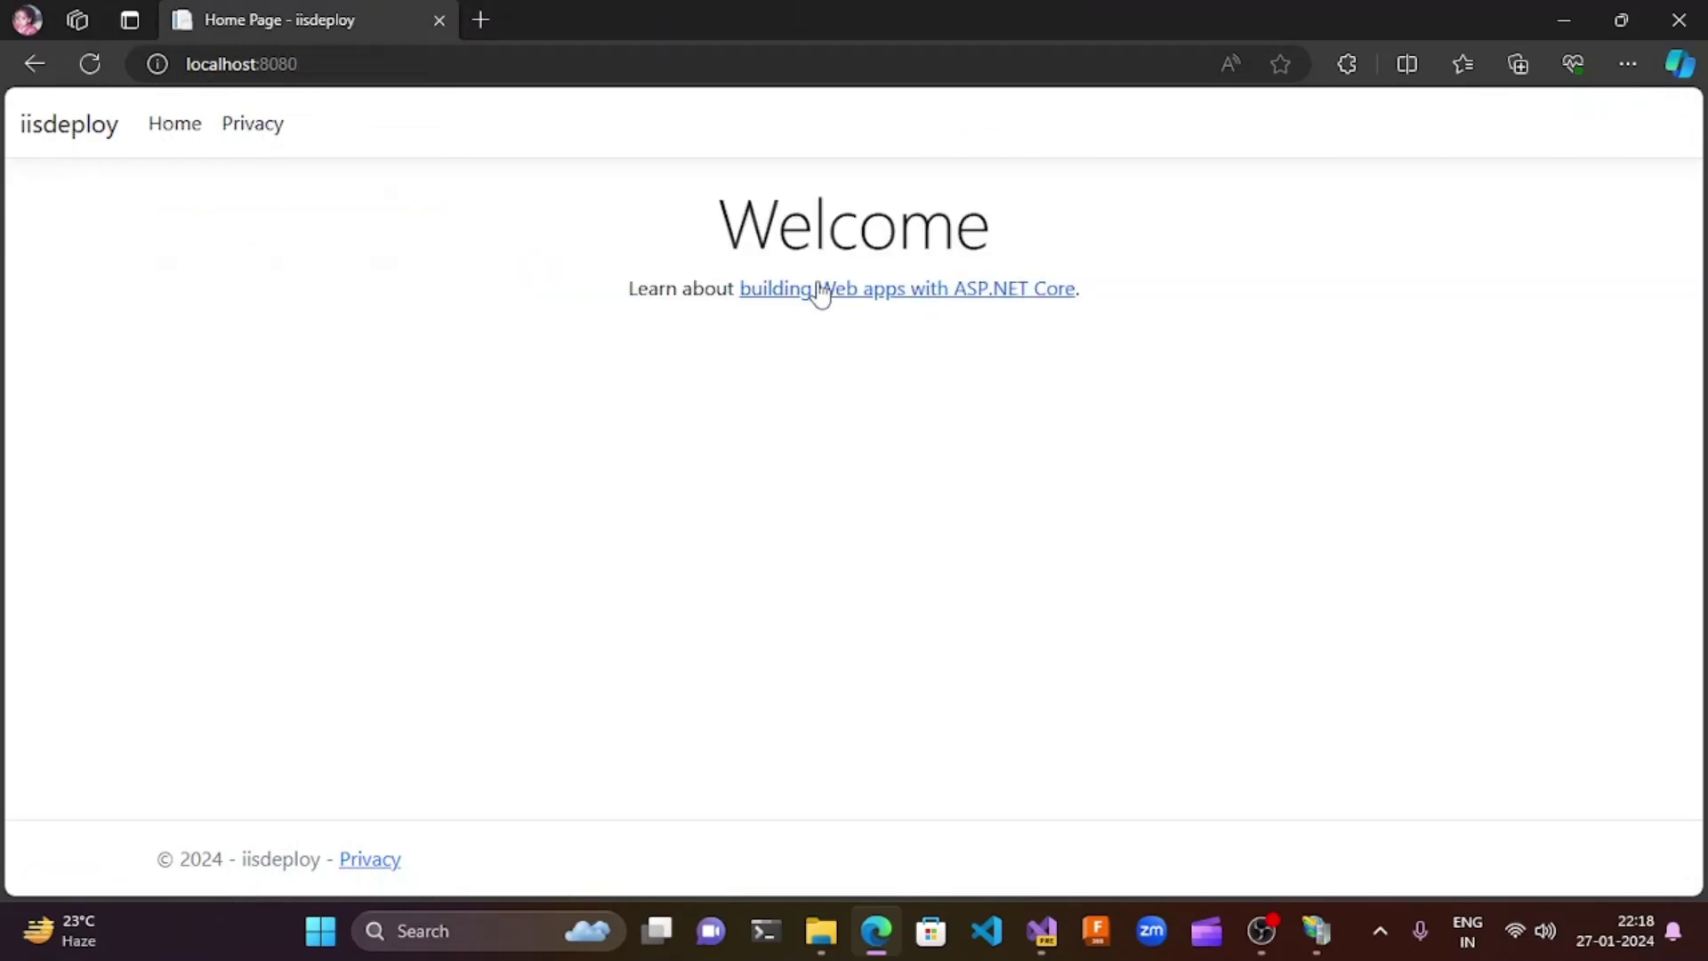
left_click(255, 129)
left_click(210, 140)
left_click(237, 125)
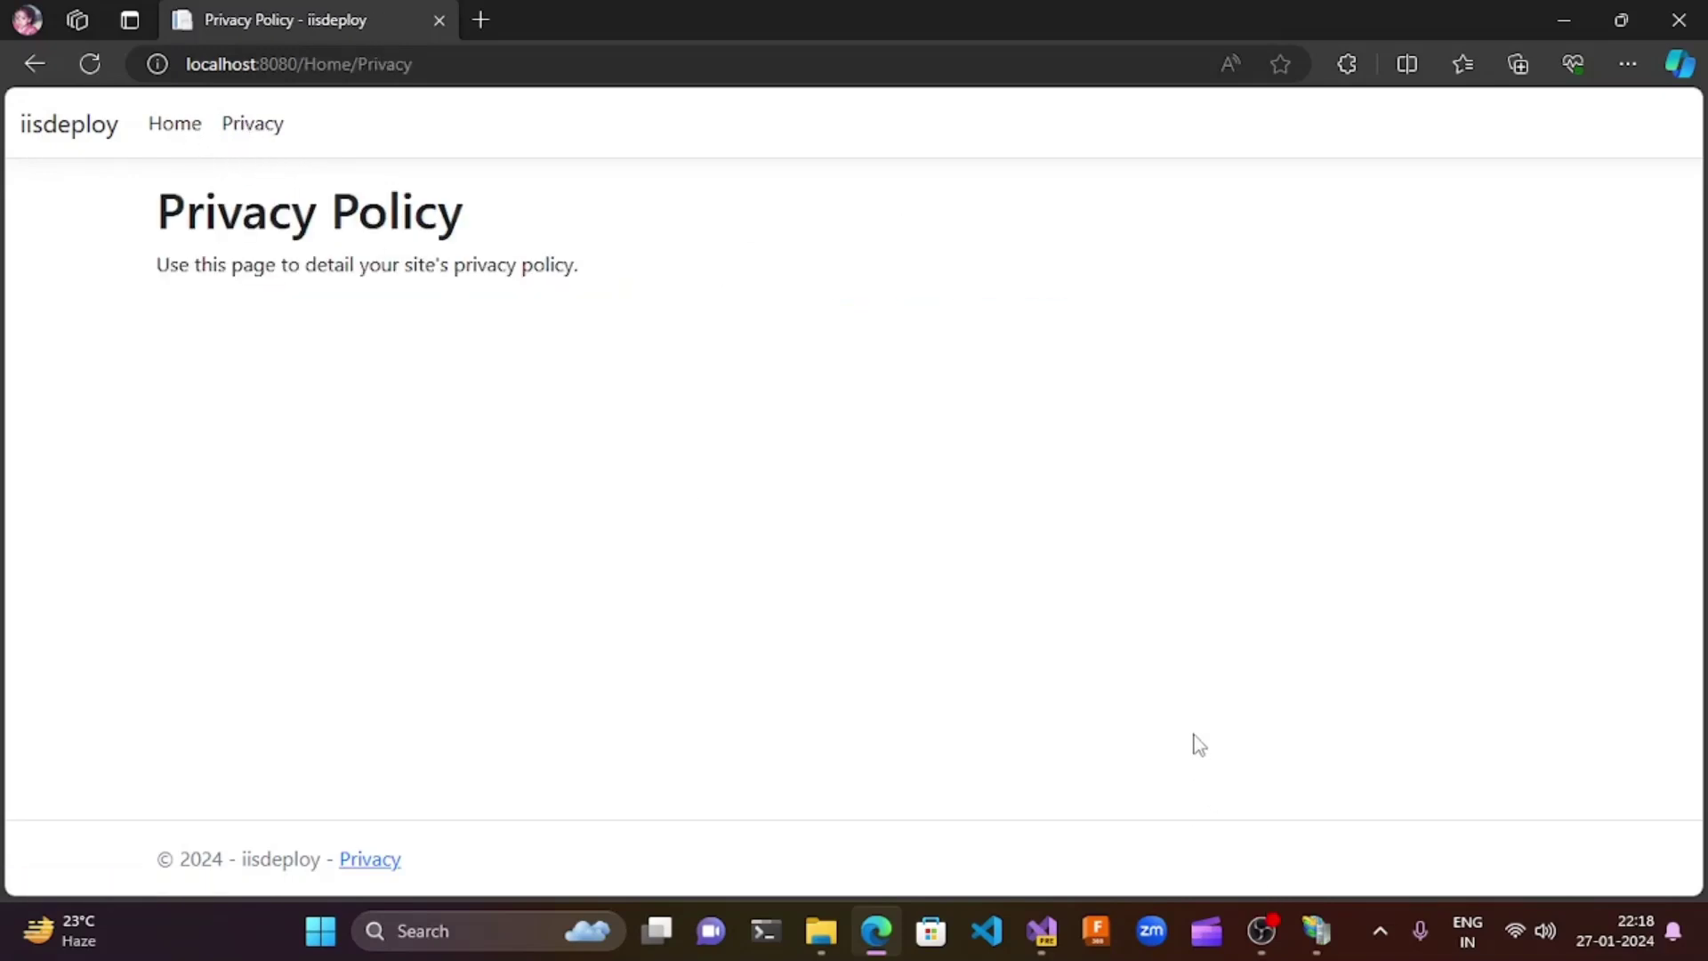